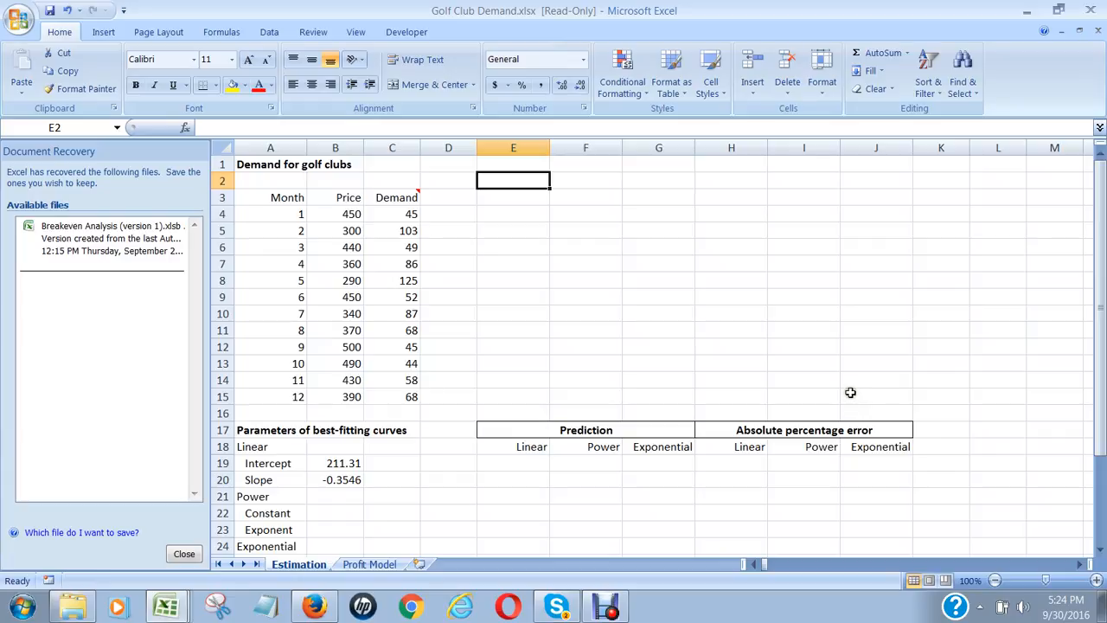
Step: View the Profit Model sheet and return to the Estimation sheet
click(370, 564)
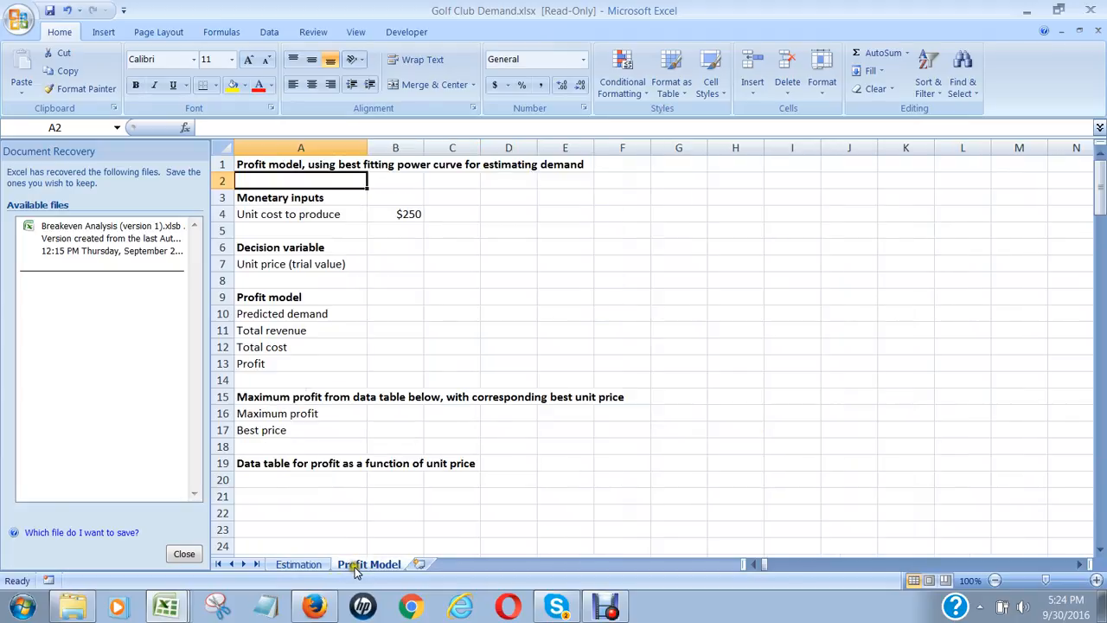
click(294, 563)
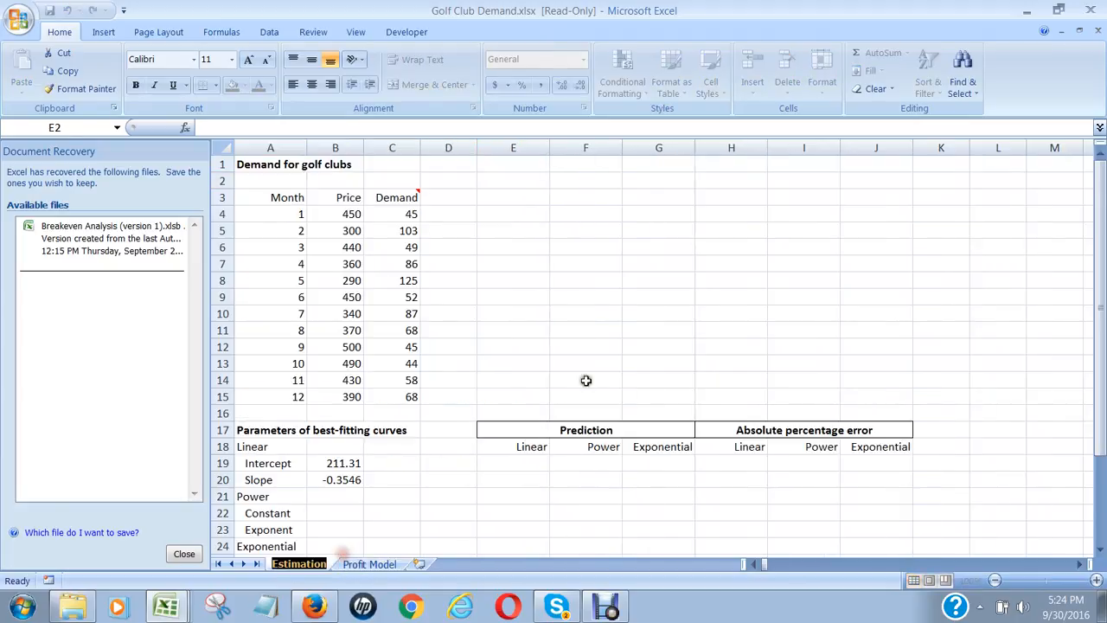
click(486, 166)
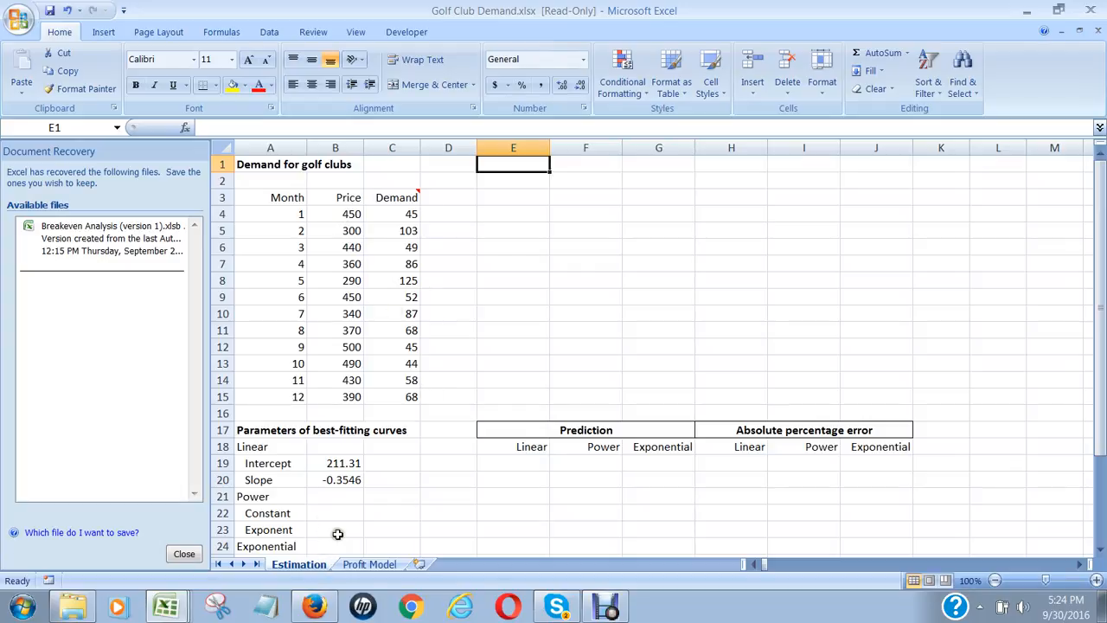
click(510, 178)
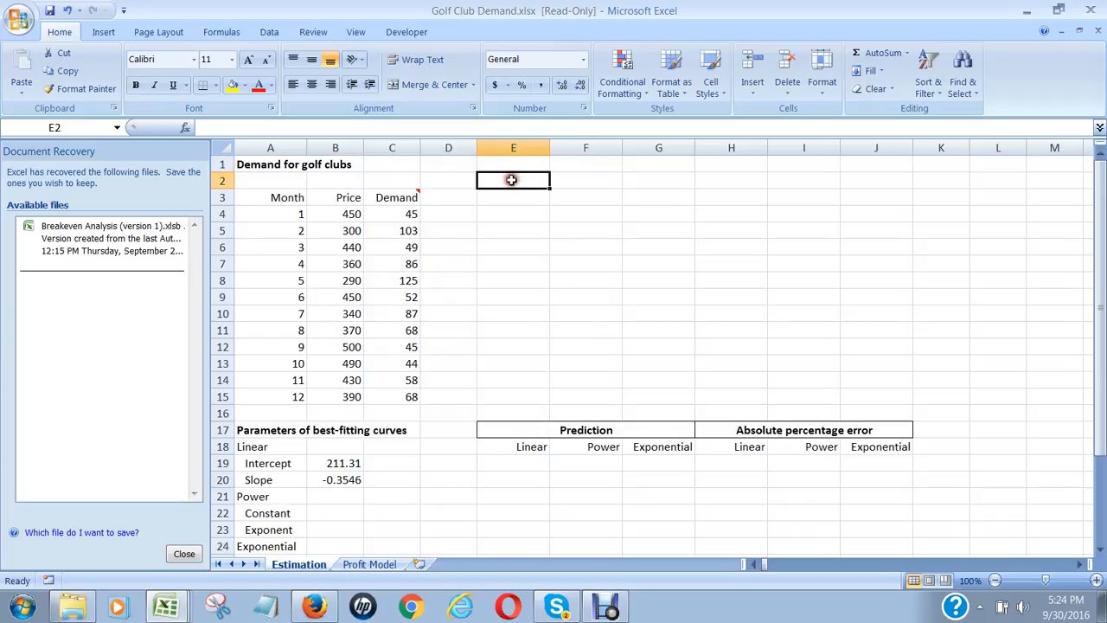
Step: Insert a markers-only scatter chart of the Price and Demand data in B4:C15
click(111, 35)
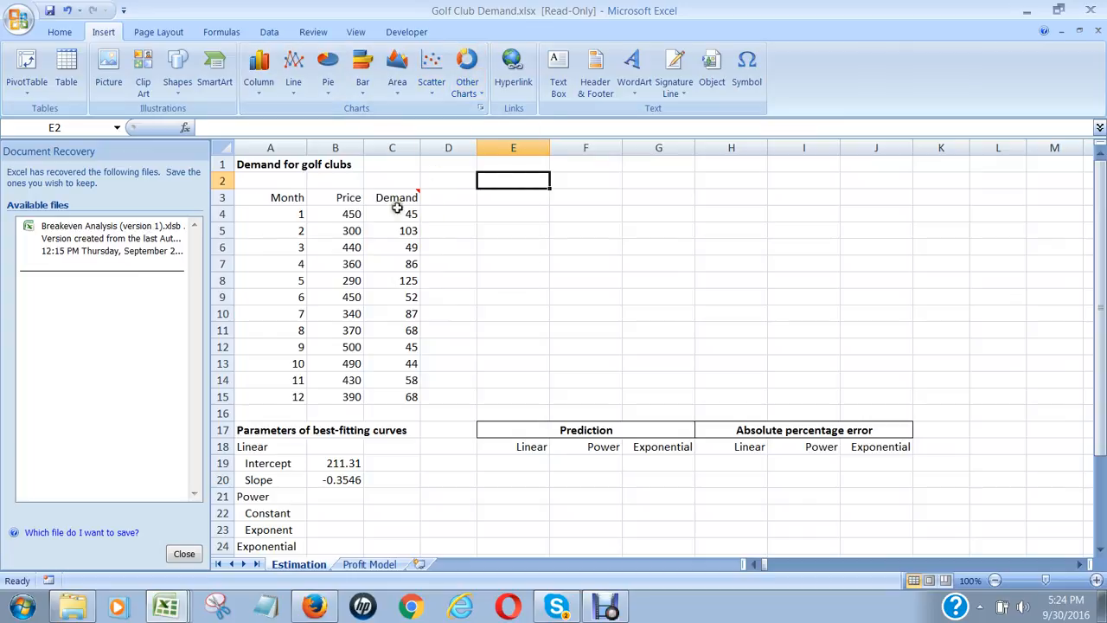
drag(351, 216, 384, 215)
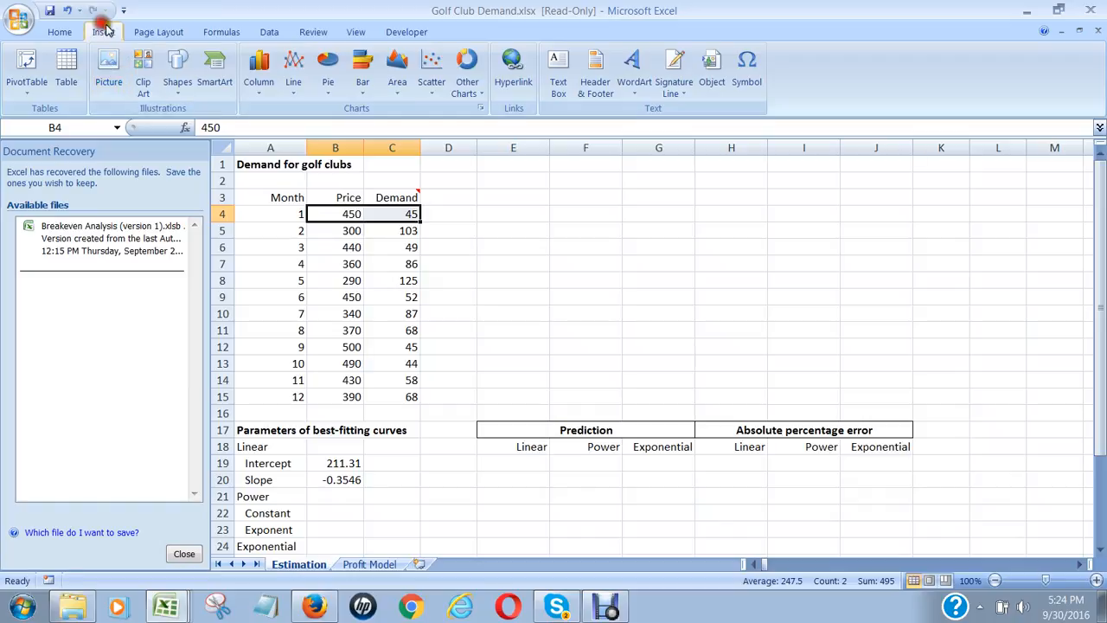
click(493, 247)
click(360, 216)
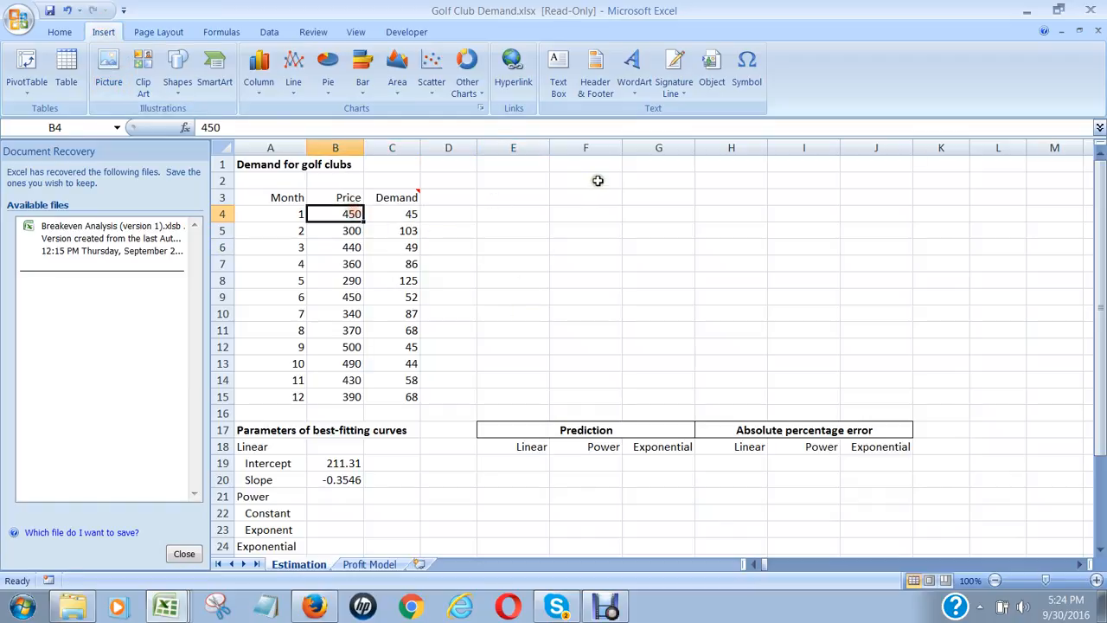
key(shift+Right)
key(shift+Down)
key(shift+Down)
key(shift+Down)
key(shift+Down)
key(shift+Down)
key(shift+Down)
key(shift+Down)
key(shift+Down)
key(shift+Down)
key(shift+Down)
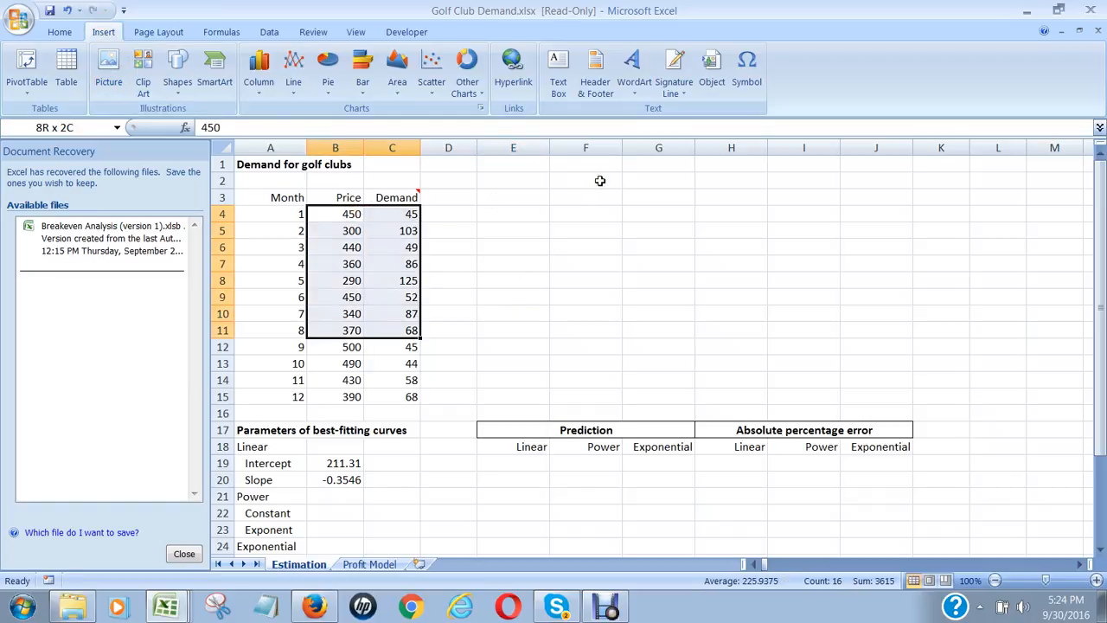
key(shift+Down)
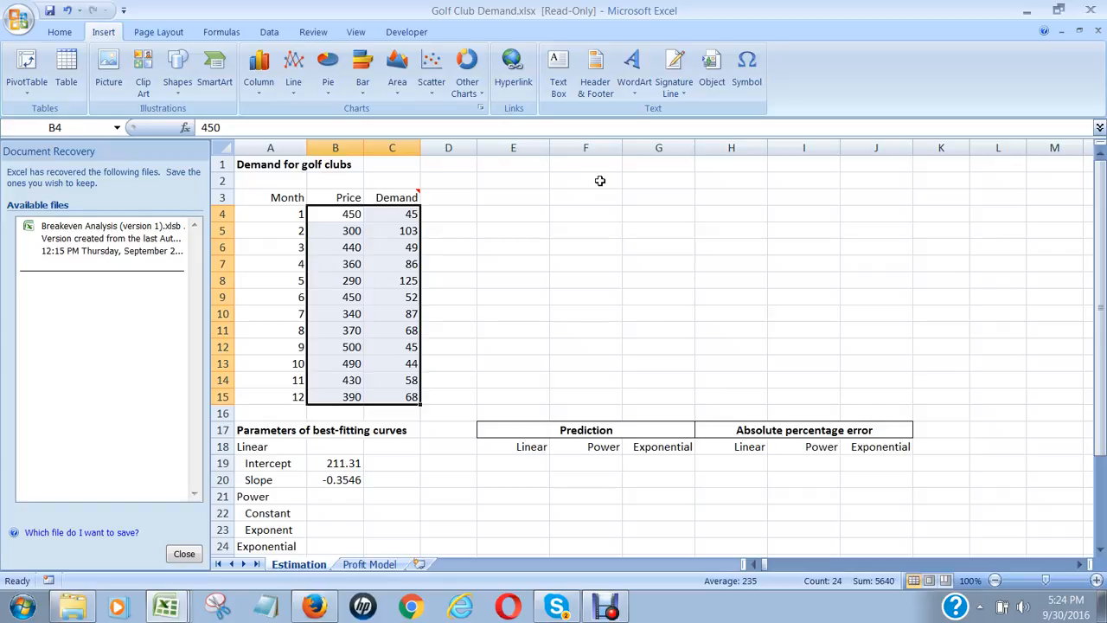
click(435, 68)
click(439, 138)
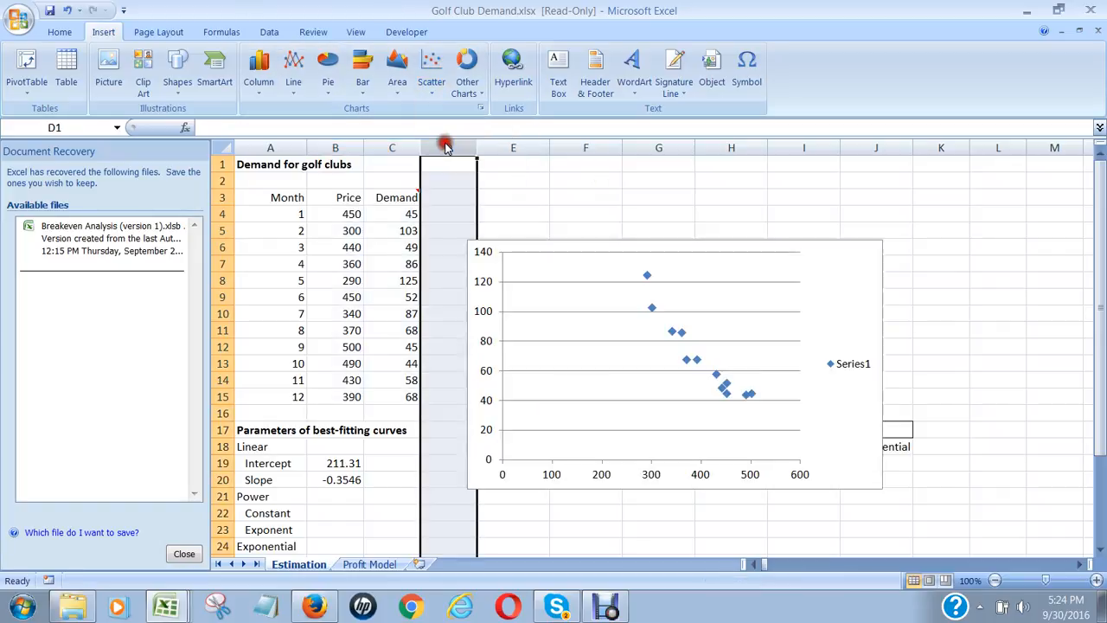
Step: Move the scatter chart into the empty area over columns E to J, just above the Prediction and Absolute percentage error headings
click(717, 243)
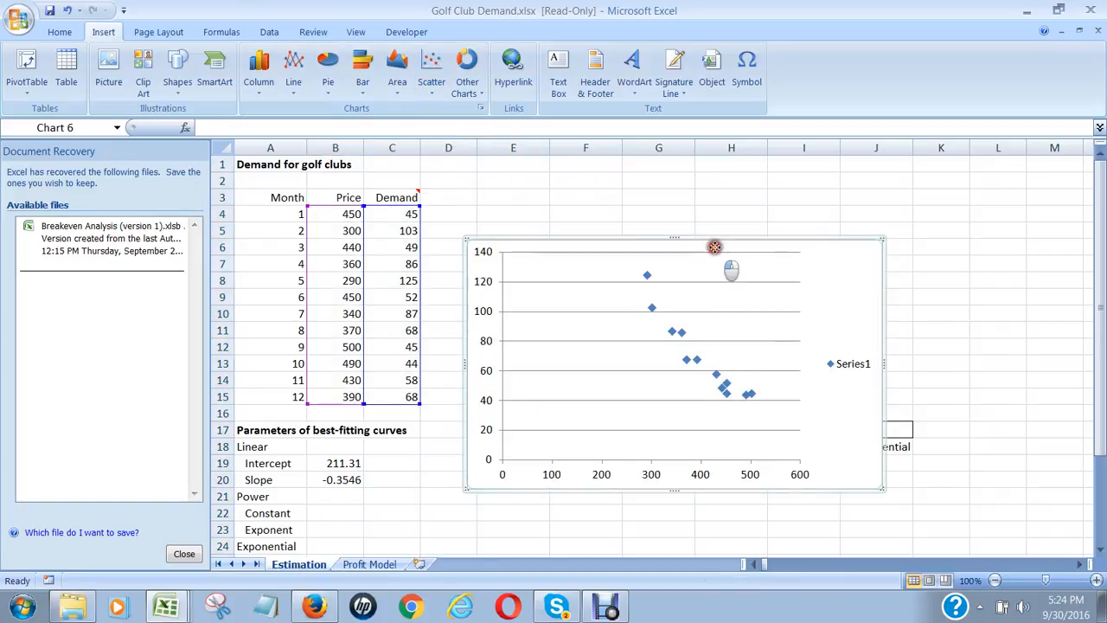
drag(717, 244, 736, 179)
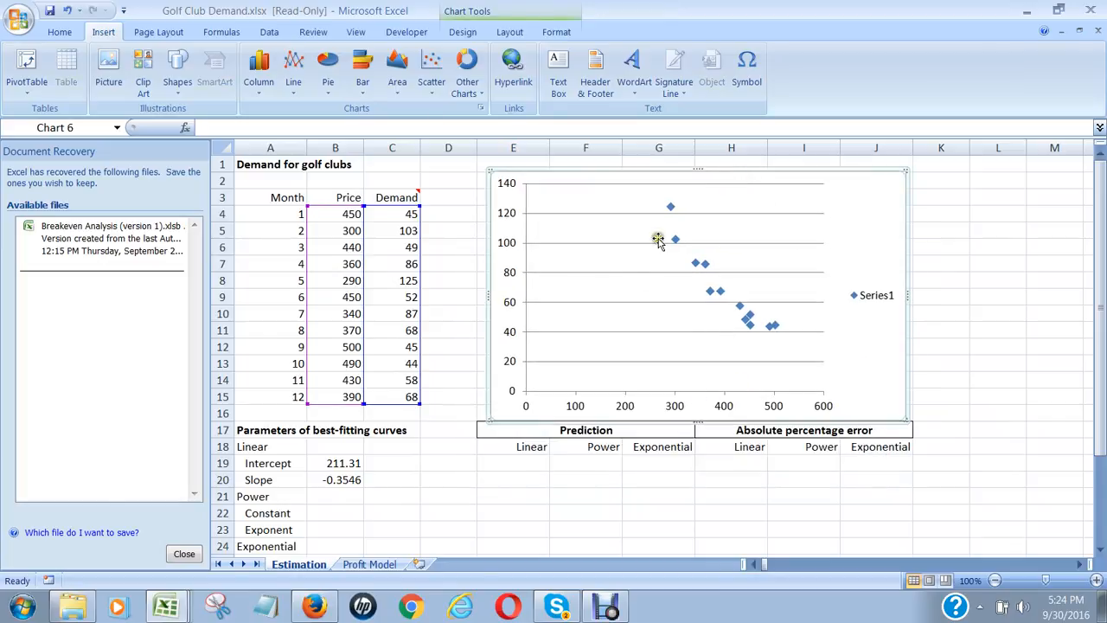
click(624, 166)
drag(624, 166, 617, 162)
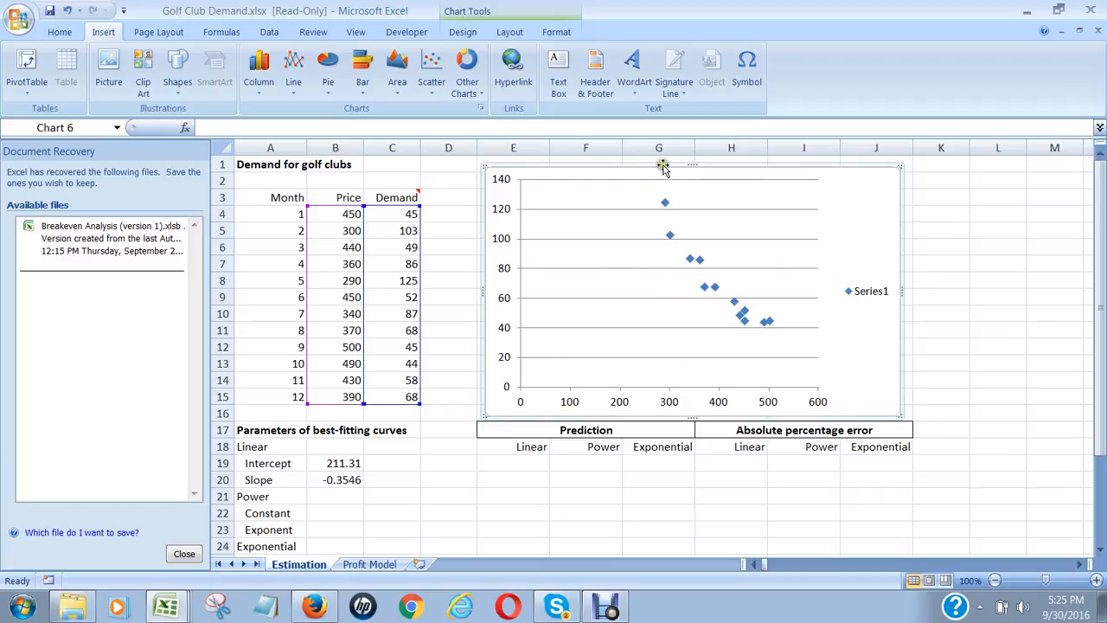
right_click(696, 236)
click(690, 199)
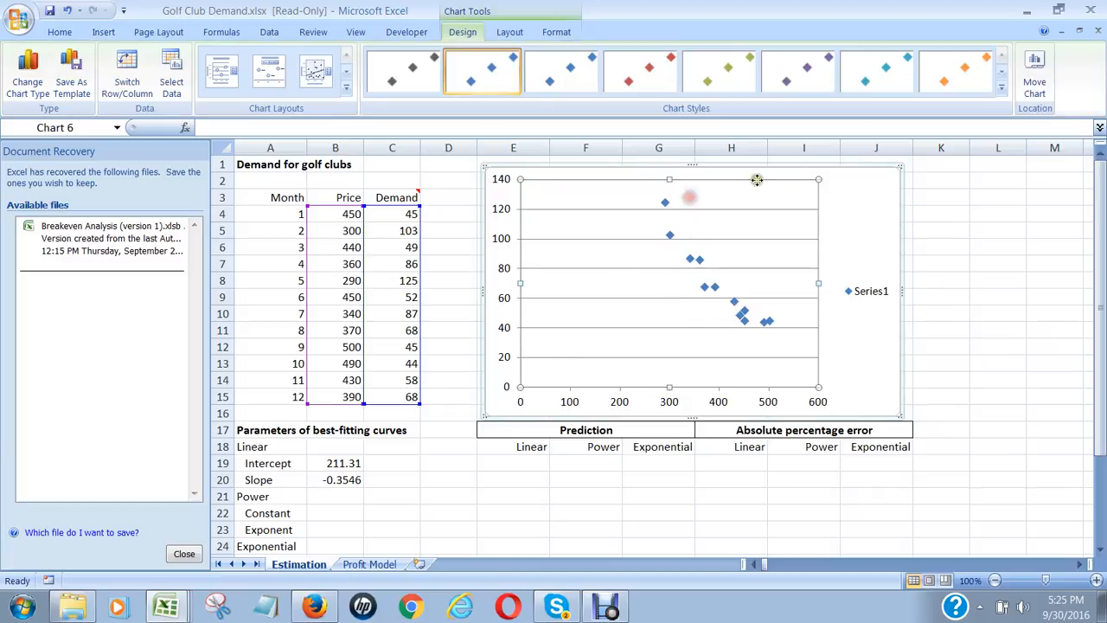
click(786, 170)
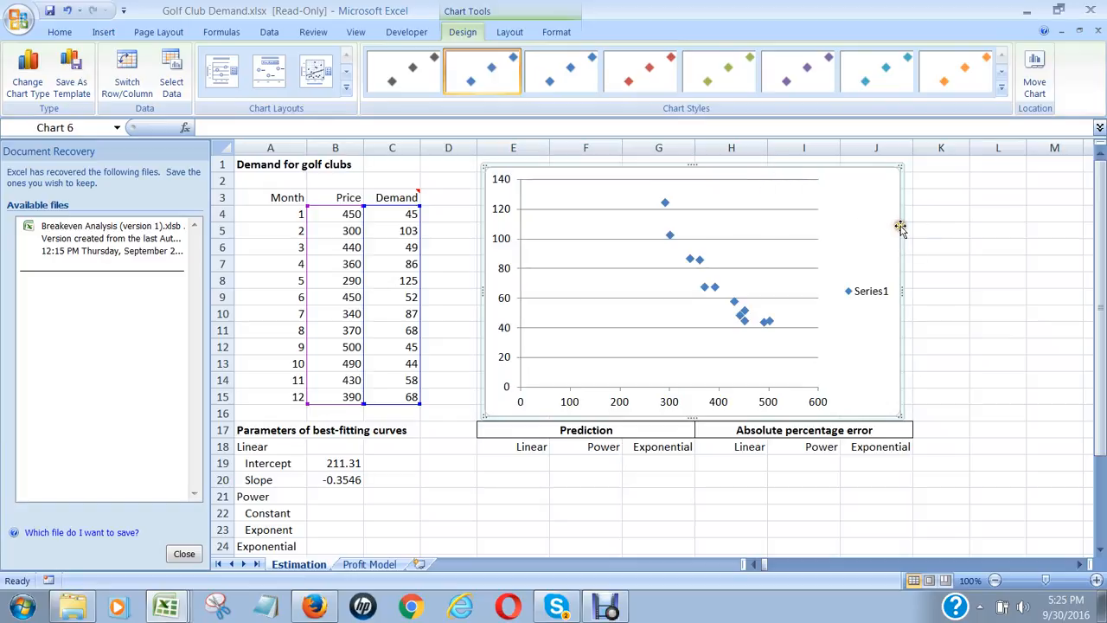
Step: Add a linear trendline to the scatter chart's data series and display its equation on the chart
click(708, 284)
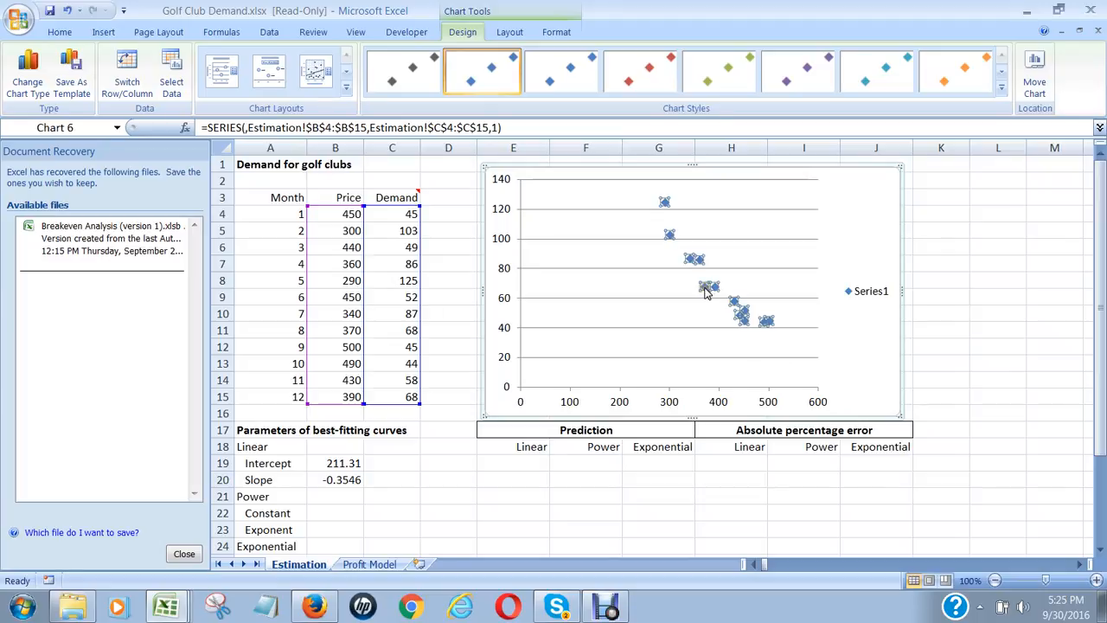
right_click(705, 293)
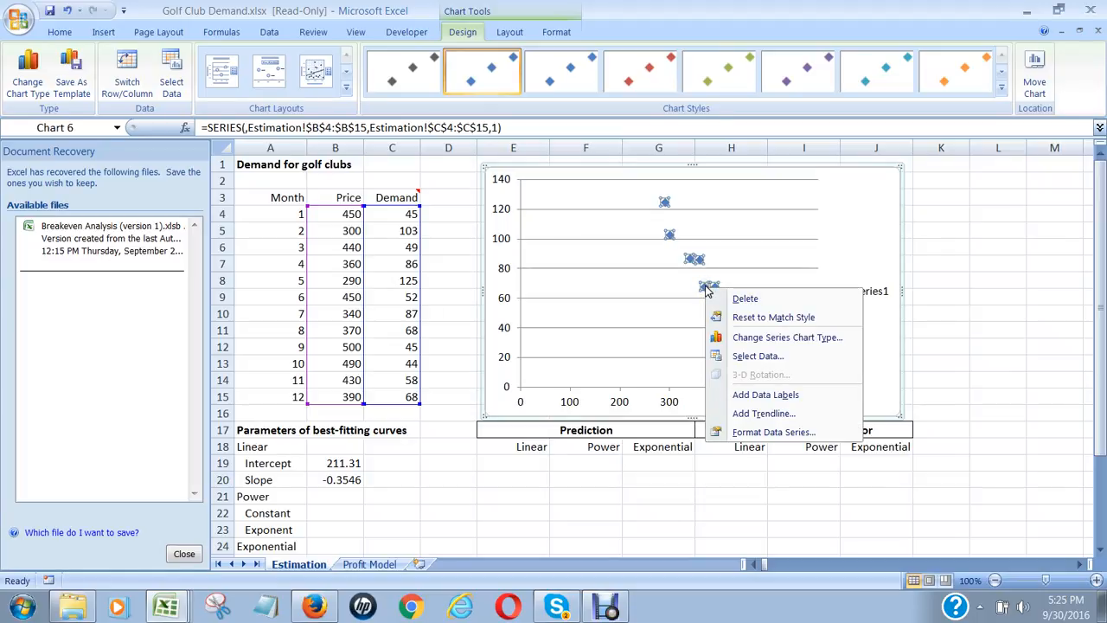
click(779, 415)
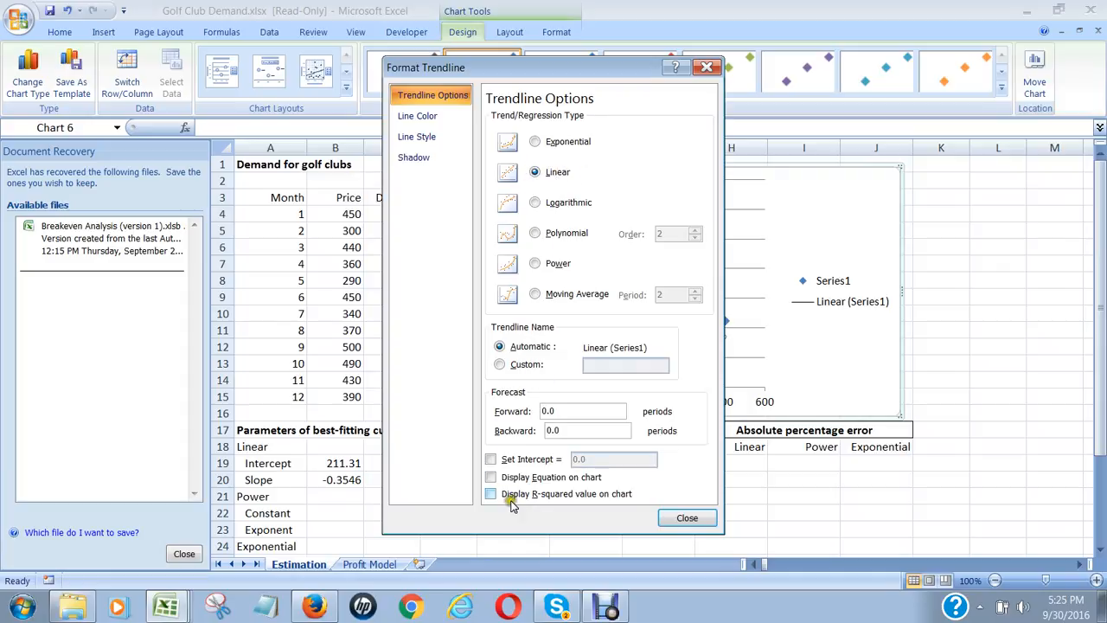
click(494, 478)
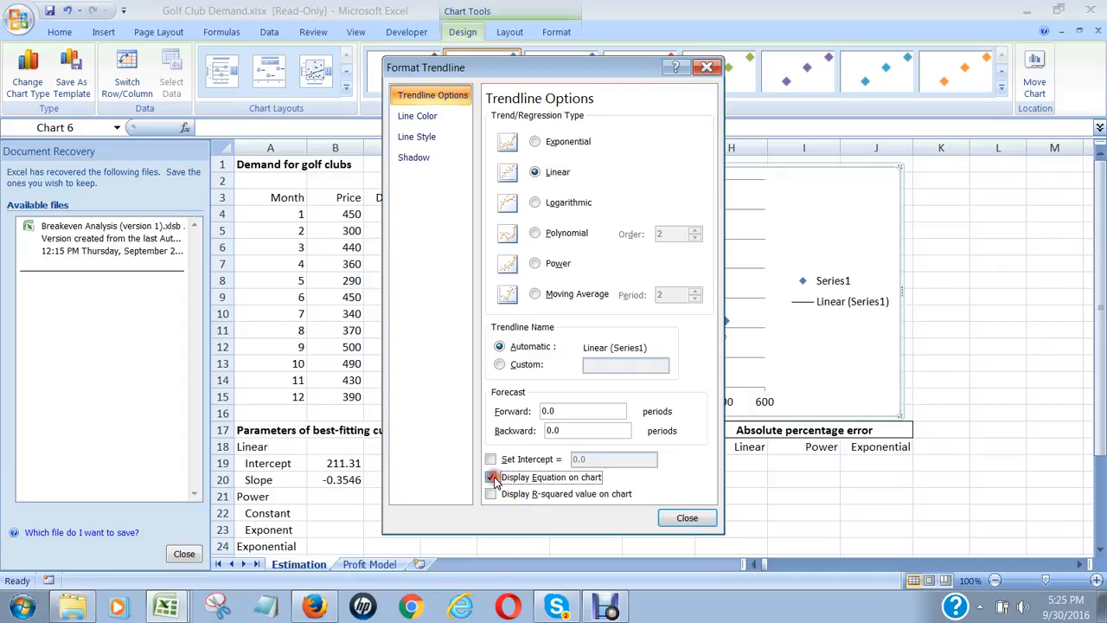
click(687, 518)
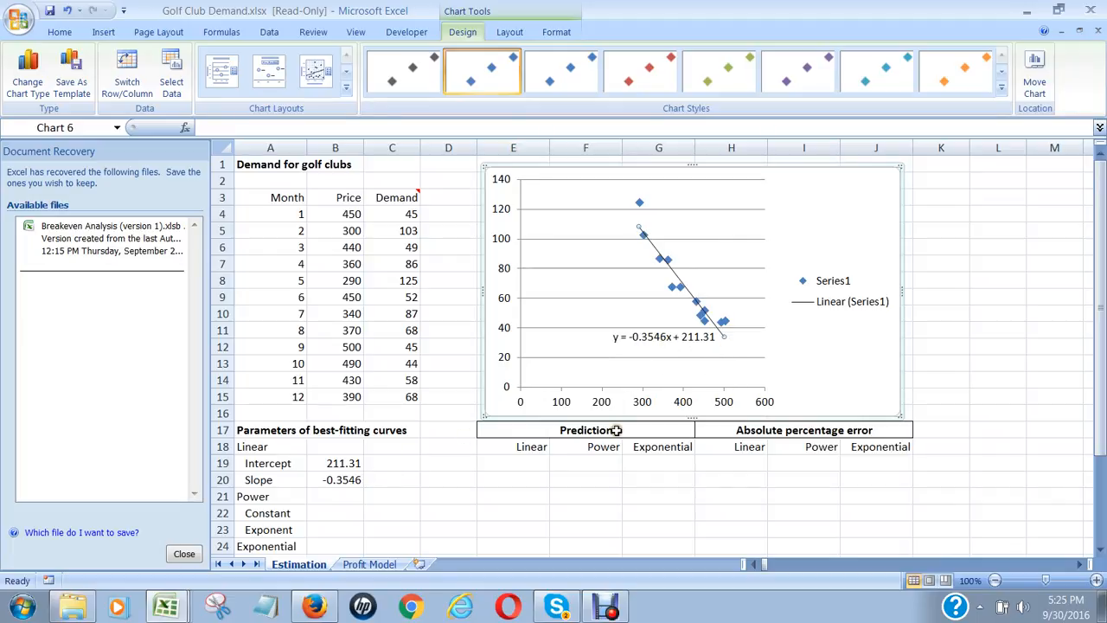
Step: Enter the linear prediction formula =$B$20*B4+B19 in cell E19
click(336, 518)
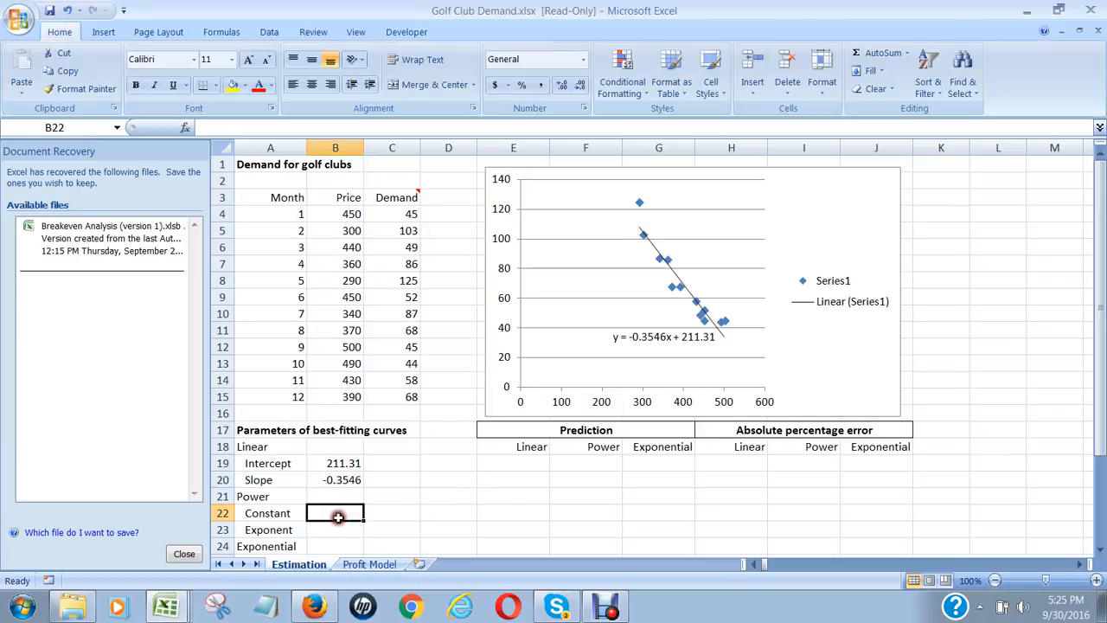
click(542, 463)
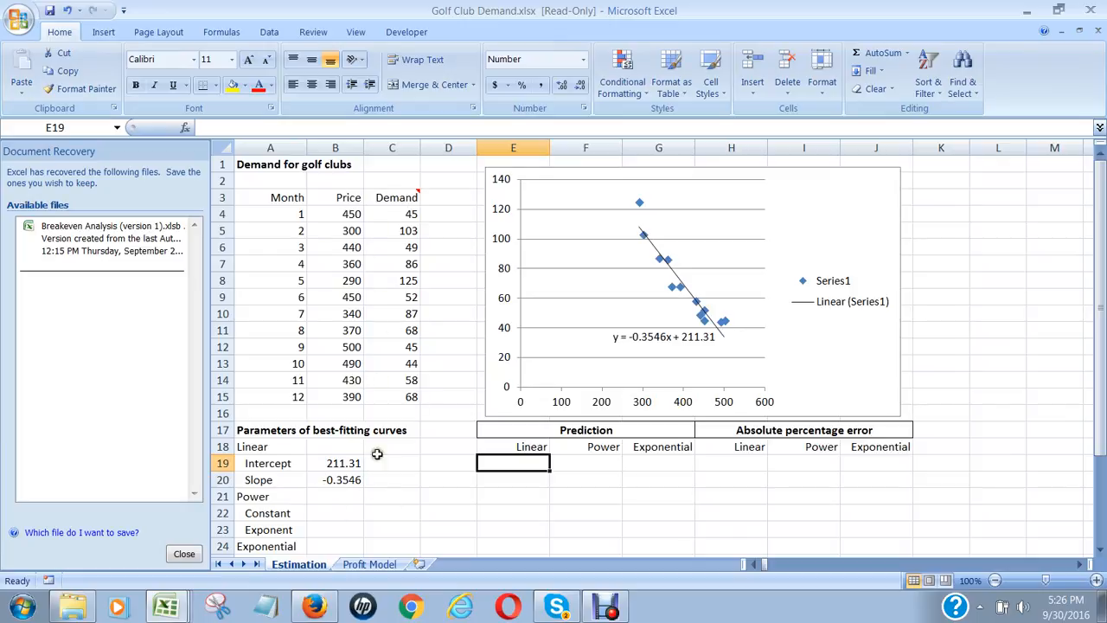
text(=)
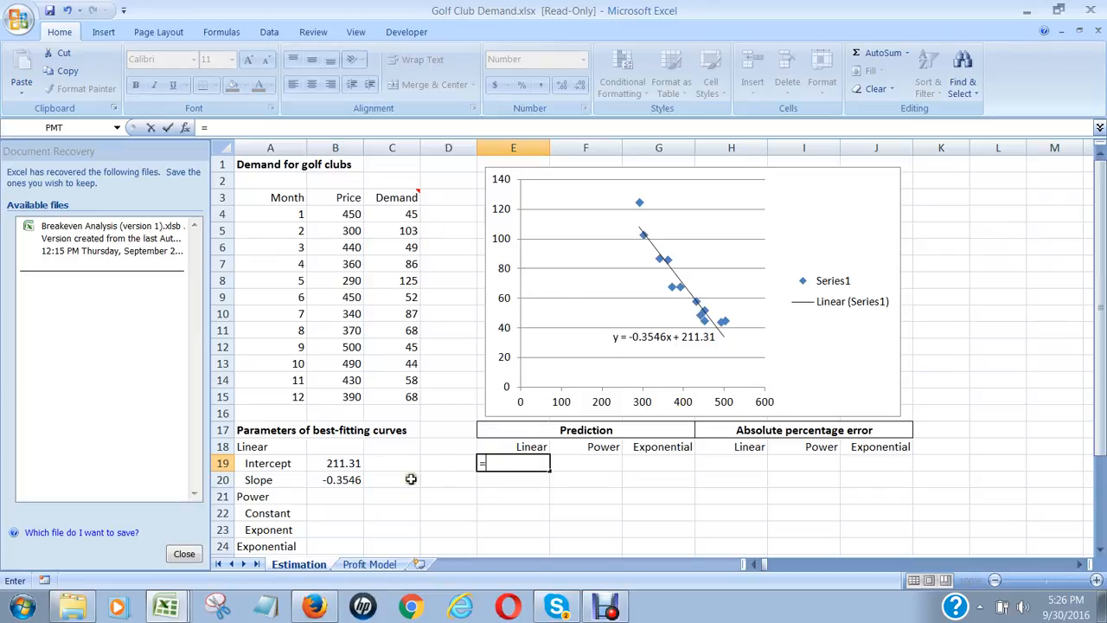
click(342, 480)
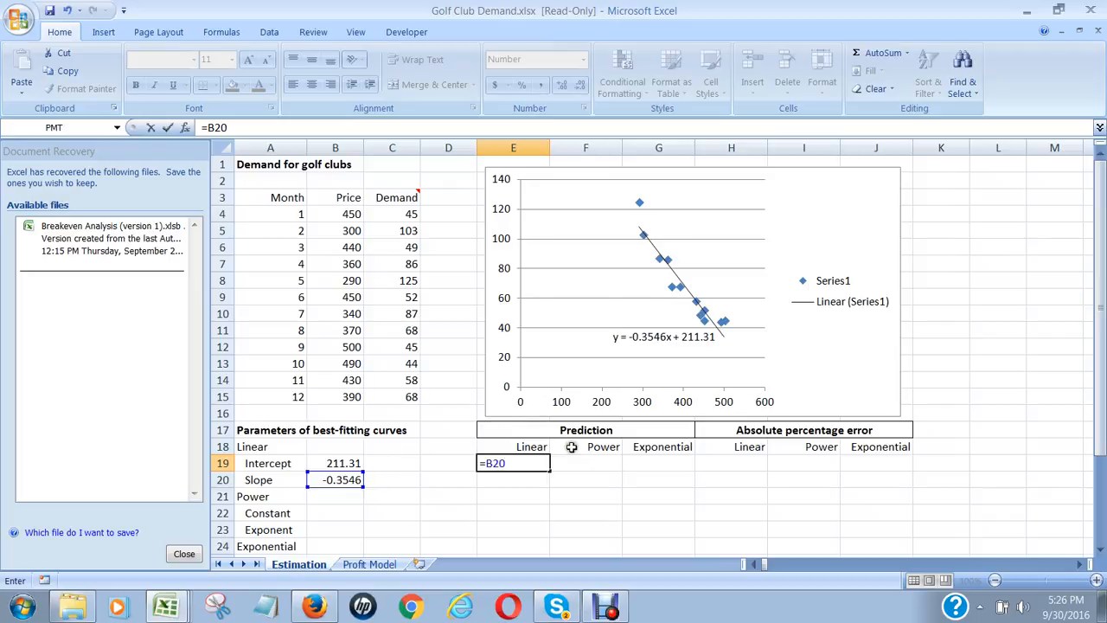
key(F4)
text(*)
click(354, 214)
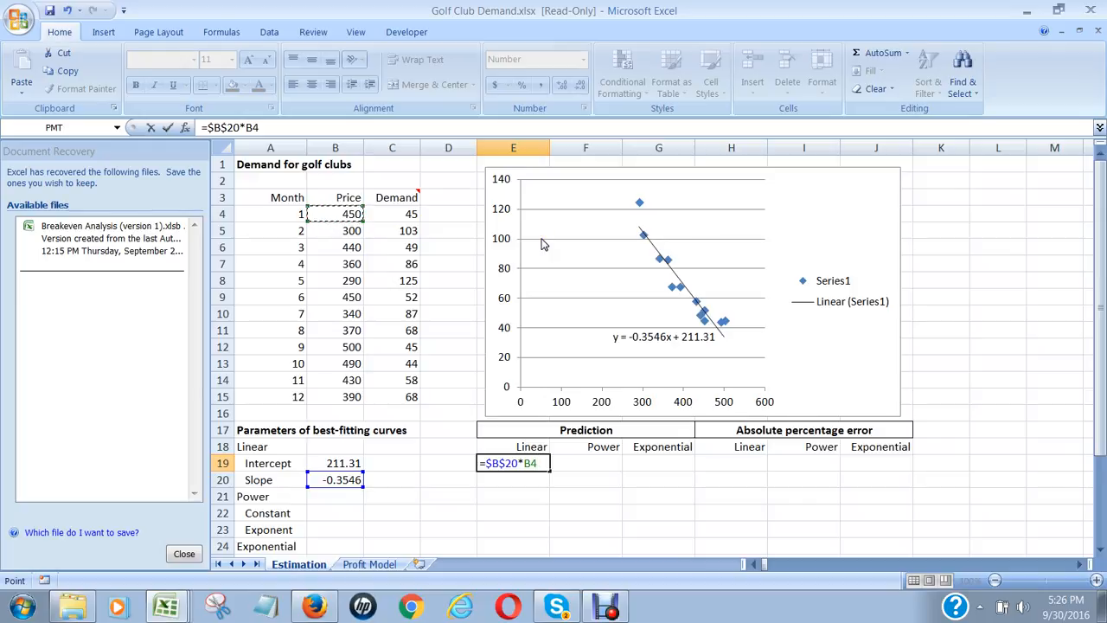
text(+)
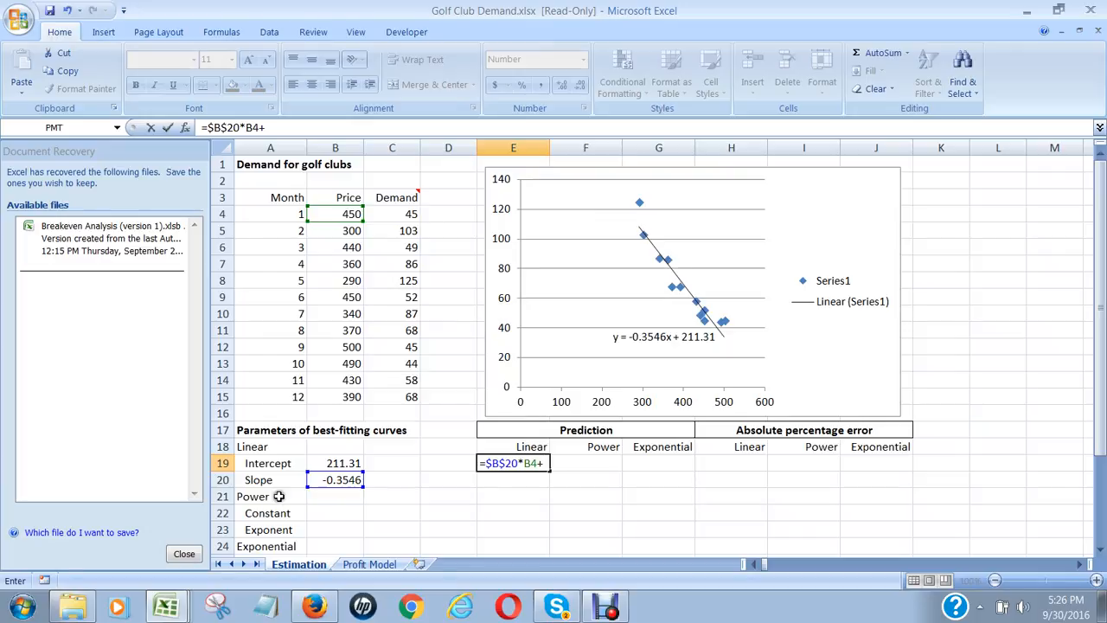
click(325, 463)
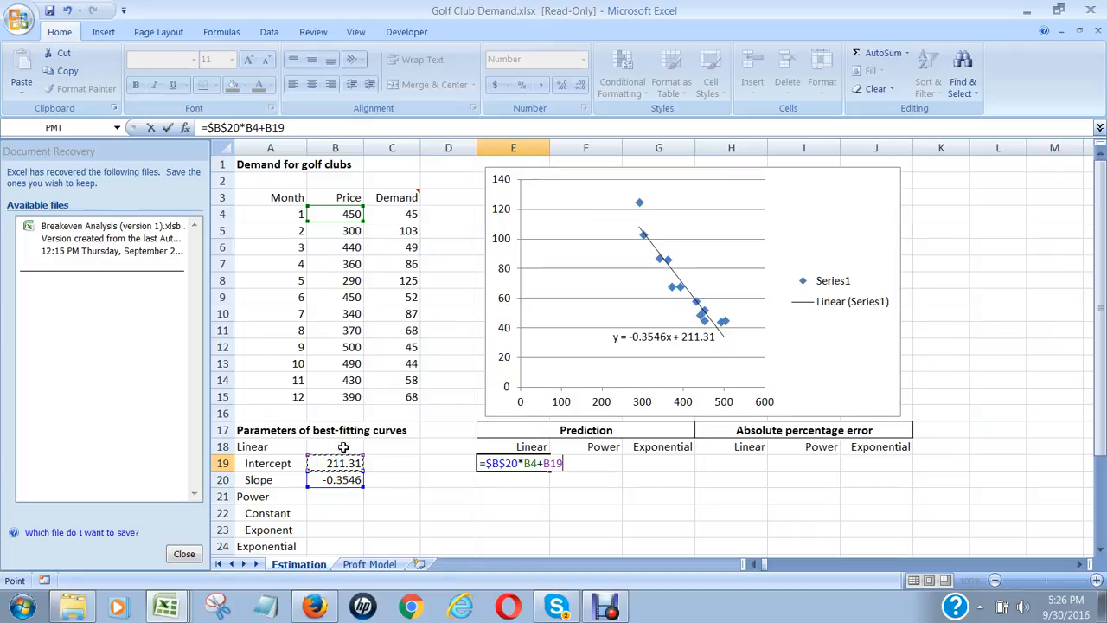
key(Return)
Step: Copy the linear prediction formula from E19 into E20:E30
key(Up)
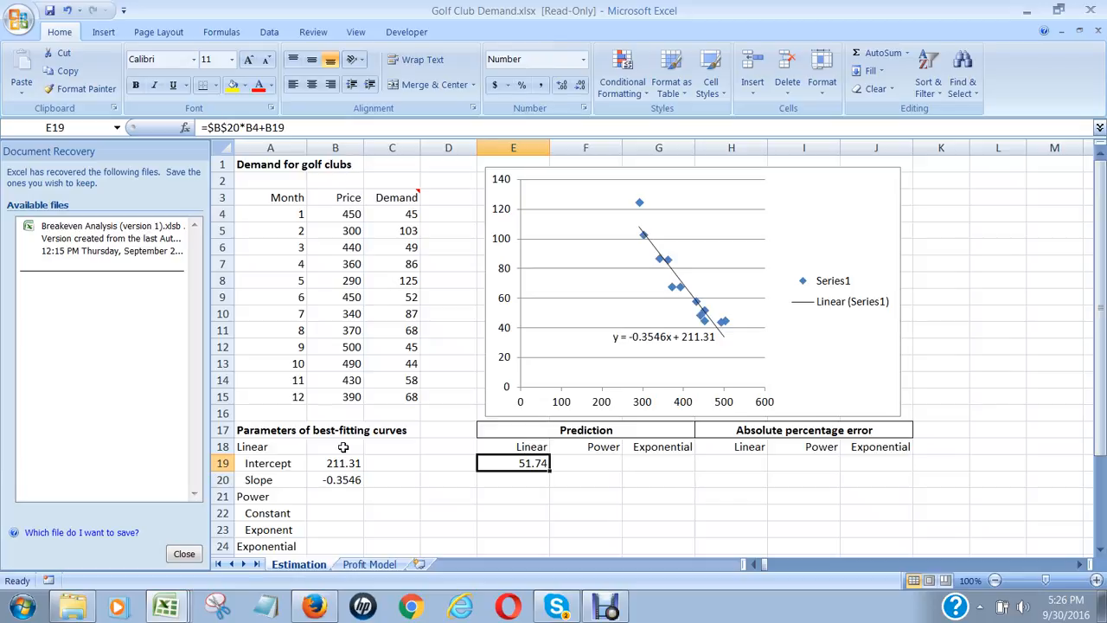
key(ctrl+c)
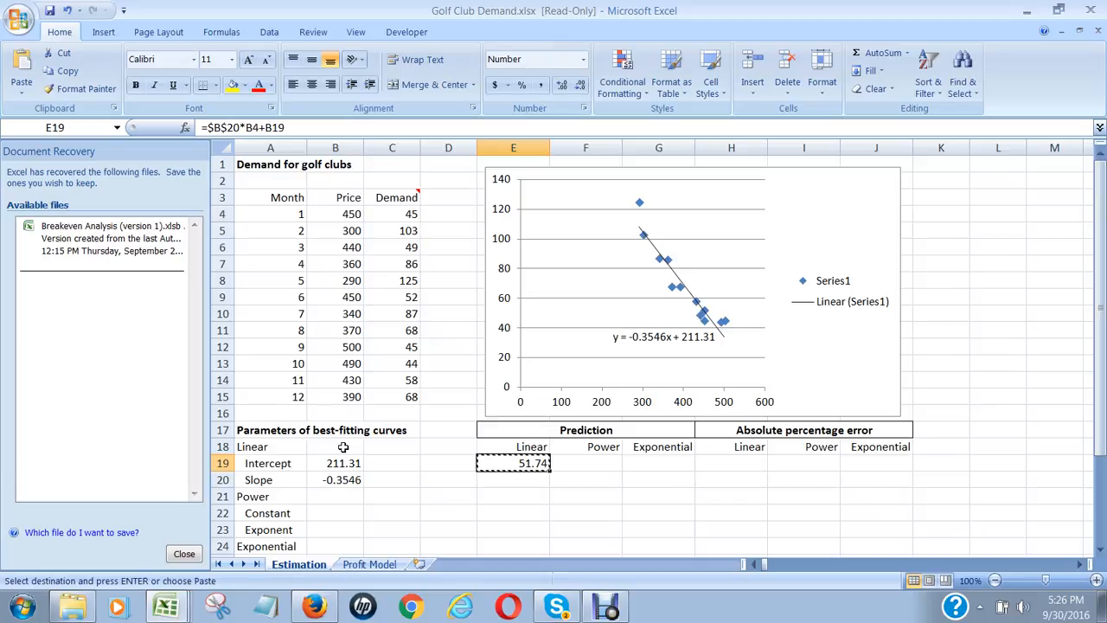
drag(522, 482, 523, 546)
scroll(524, 477, down, 2)
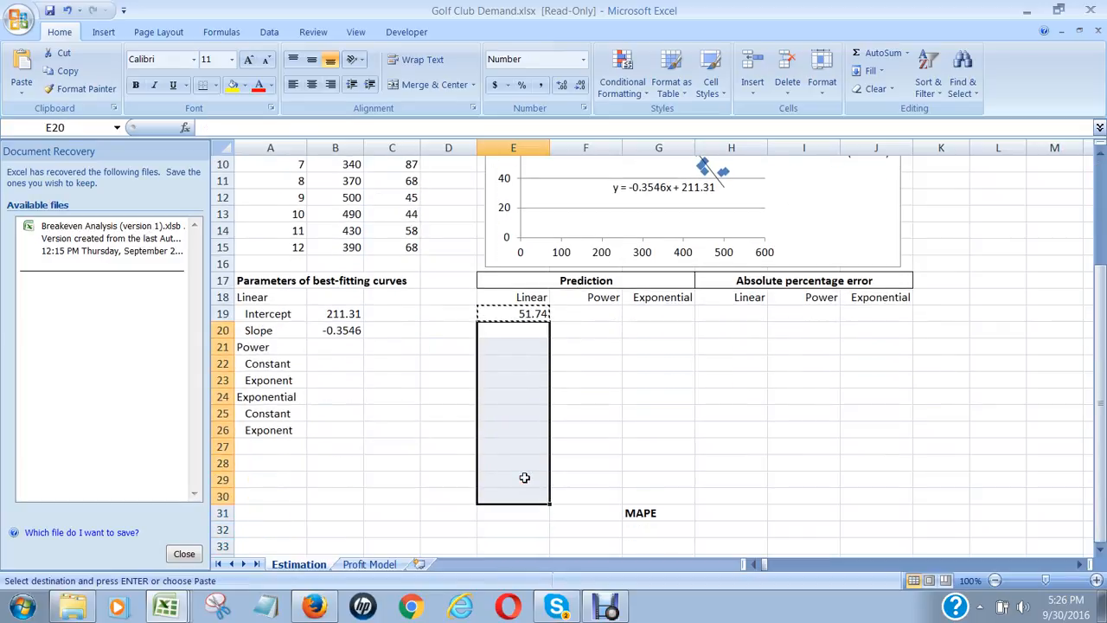
key(ctrl+v)
key(Up)
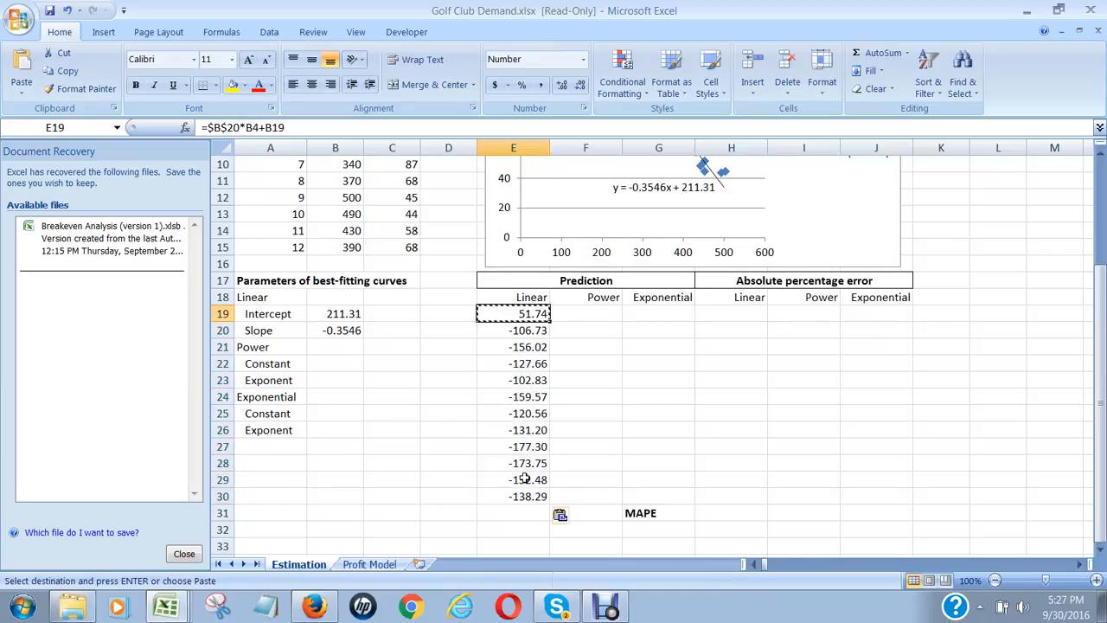
key(Escape)
Step: Make the intercept reference in E19 absolute so the formula reads =$B$20*B4+$B$19
key(Down)
key(Up)
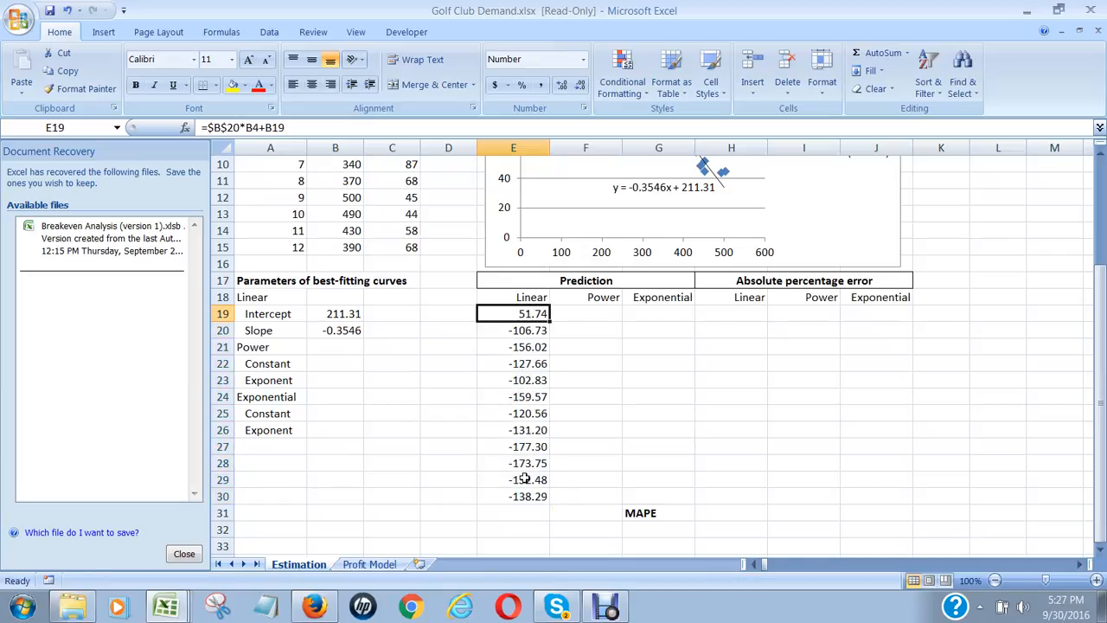
key(F2)
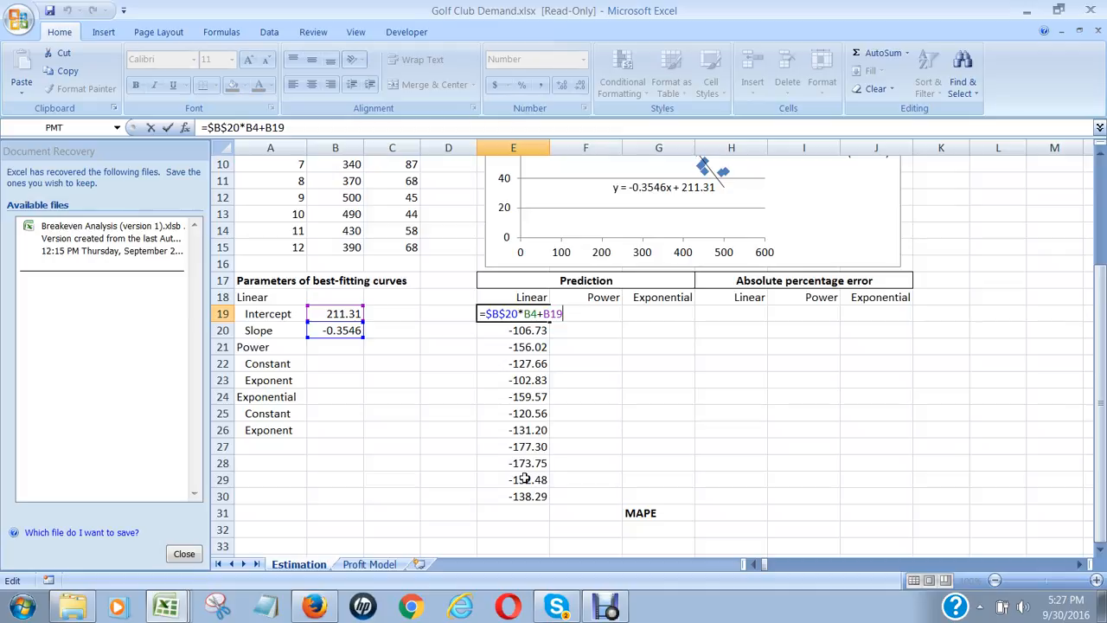
key(F4)
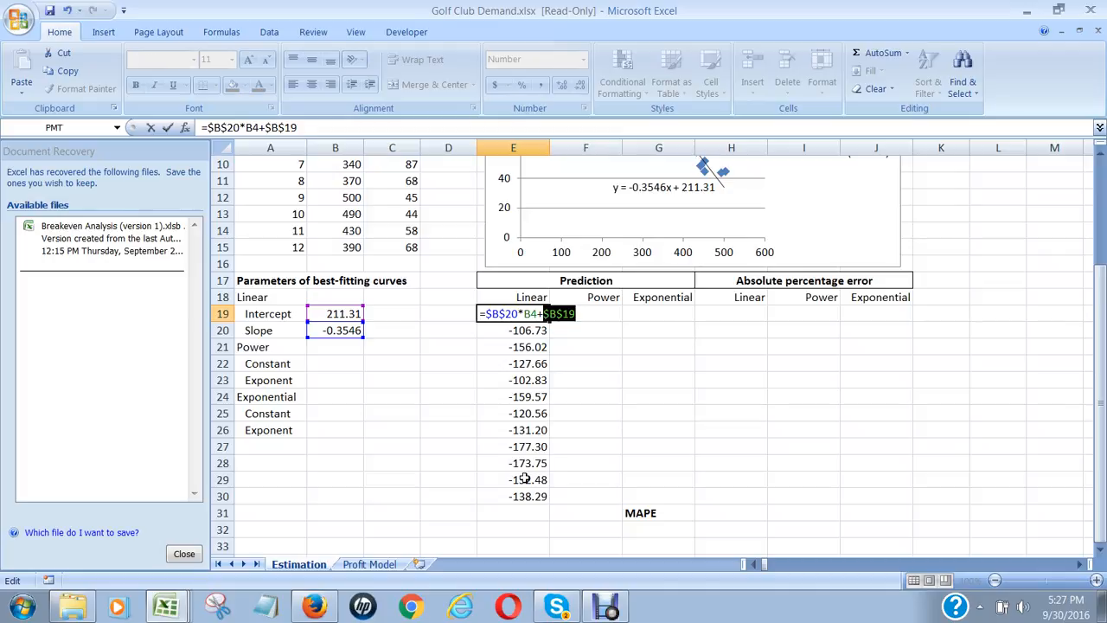
key(Return)
key(Up)
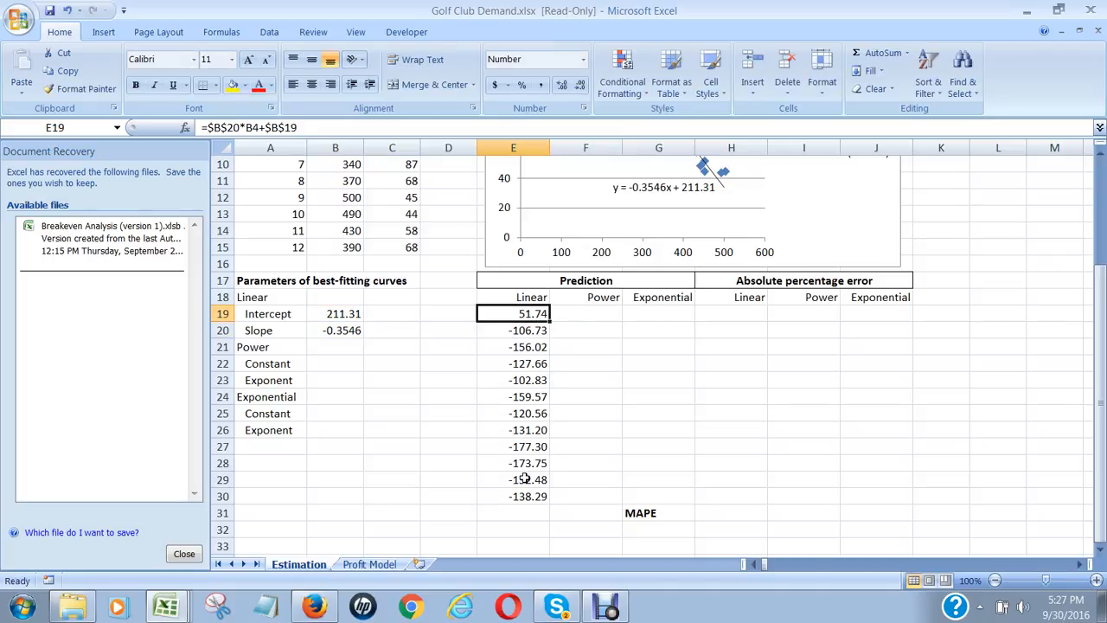
Step: Copy the corrected linear prediction formula from E19 over the old formulas in E20:E30
key(ctrl+c)
key(Down)
key(shift+Down)
key(shift+Down)
key(shift+Down)
key(shift+Down)
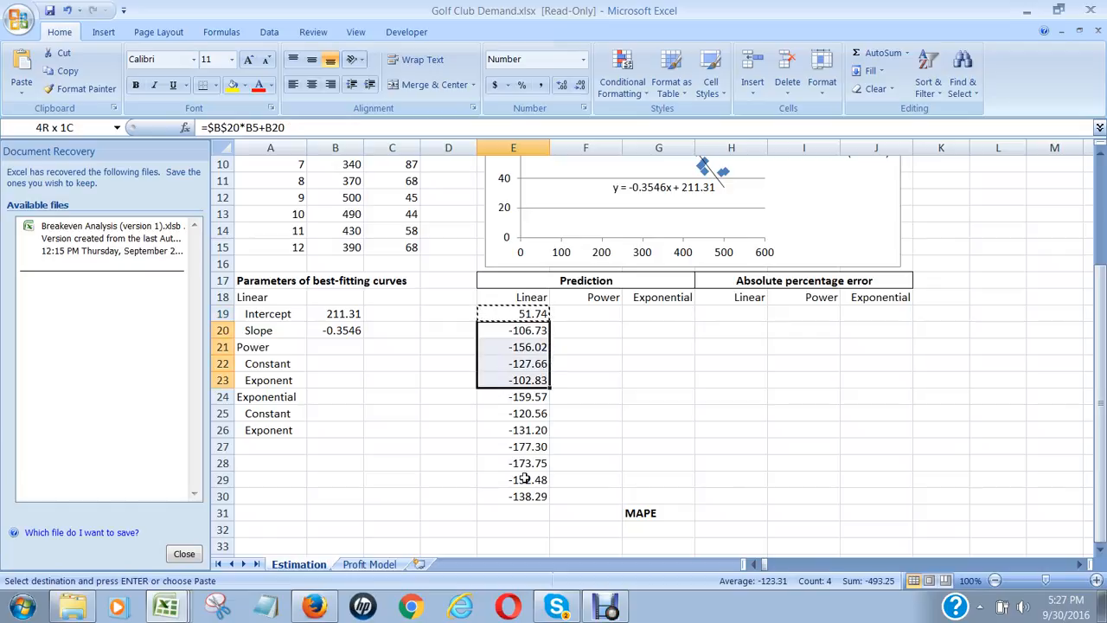
key(shift+Down)
key(shift+Down)
key(shift+Down)
key(shift+Down)
key(shift+Down)
key(shift+Down)
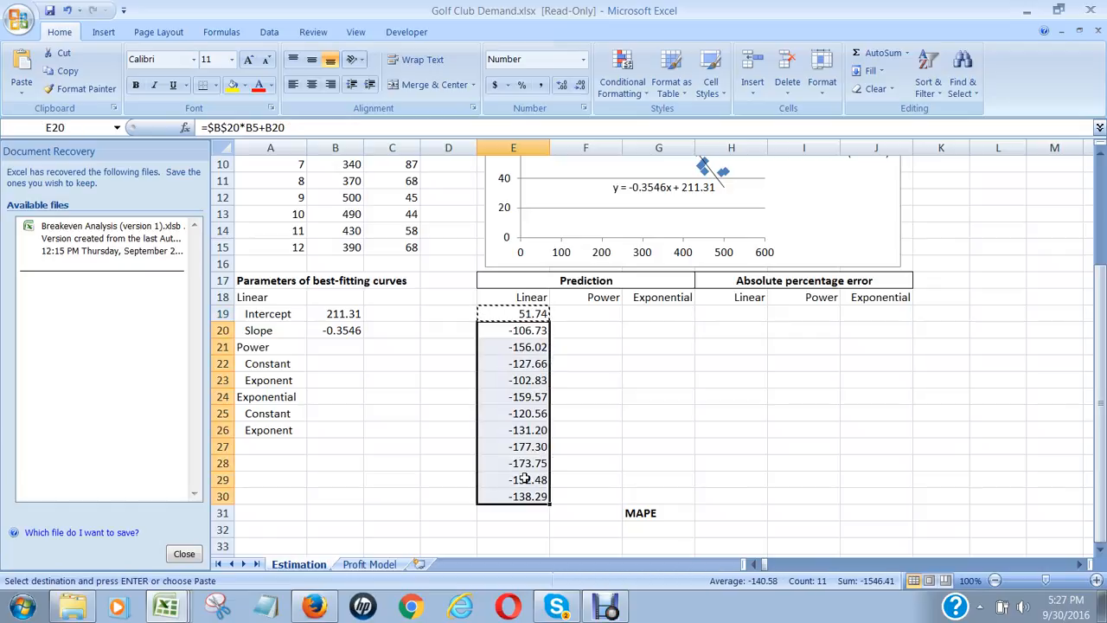
key(ctrl+v)
key(Up)
key(Down)
key(Down)
key(Down)
key(Down)
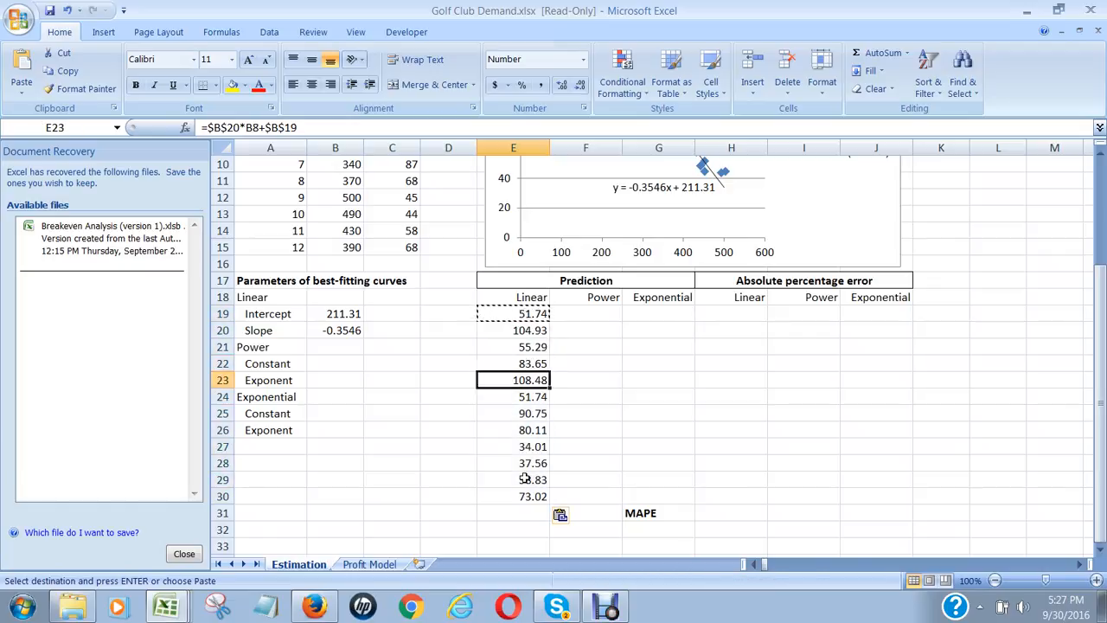
key(Down)
key(Down)
key(Escape)
Step: Review the linear predictions against the monthly price data, the intercept and slope parameters, and the charted equation
key(Up)
key(Up)
key(Up)
key(Up)
key(Up)
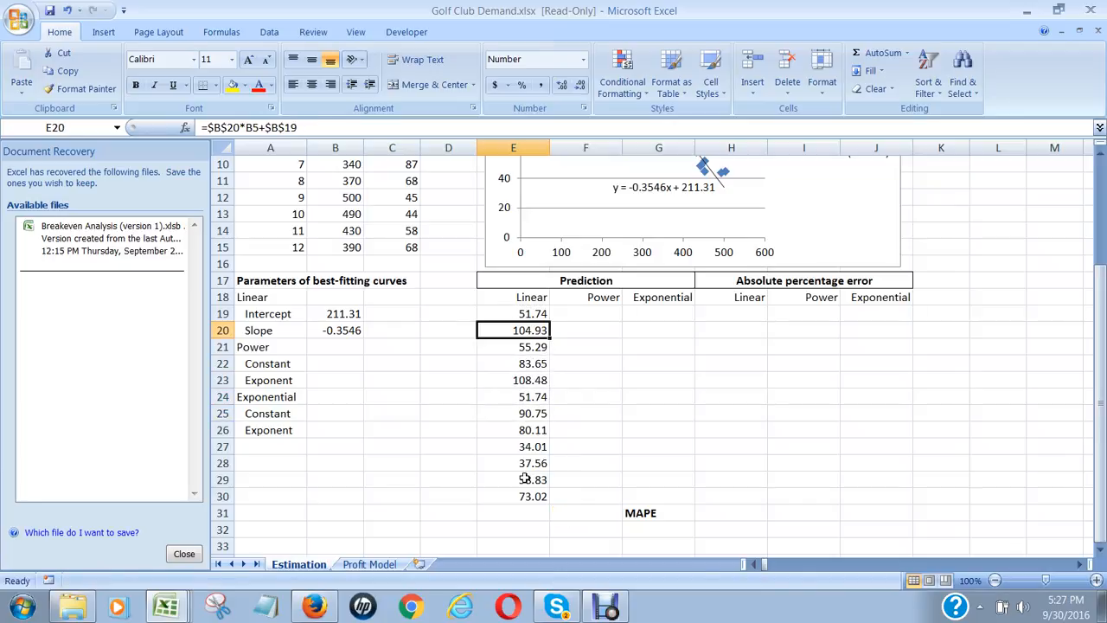
key(Up)
key(Up)
key(Up)
key(Left)
key(Left)
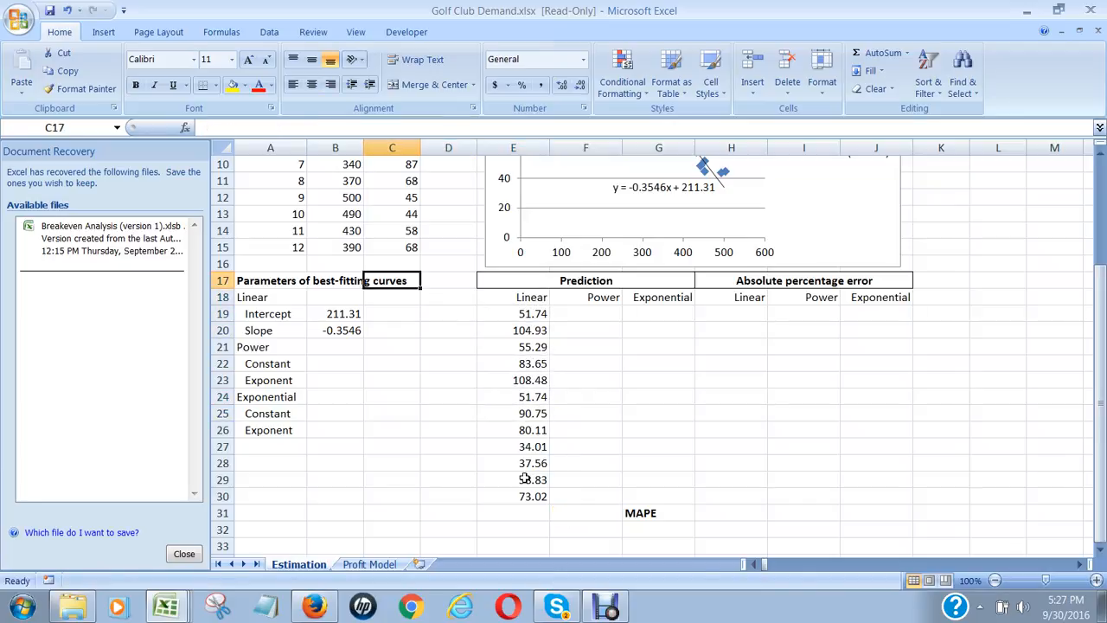
key(Up)
key(Up)
key(Up)
key(Up)
key(Left)
key(Up)
key(Up)
key(Up)
key(Up)
key(Up)
key(Up)
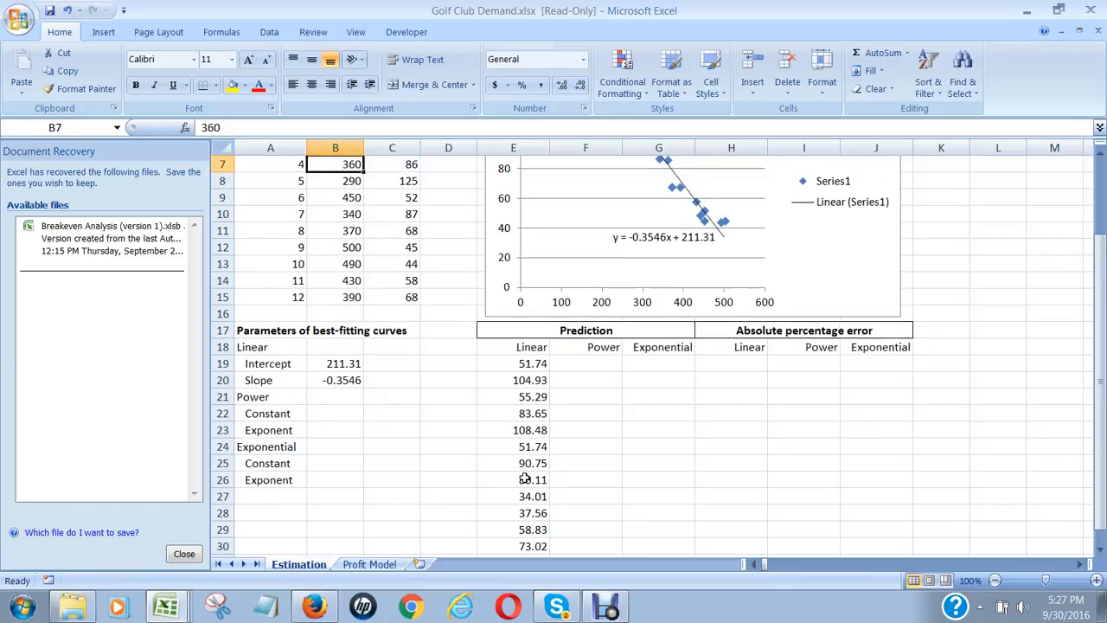
key(Up)
key(Up)
key(Up)
key(Up)
key(Up)
key(Down)
key(Down)
key(Down)
key(Down)
key(Down)
key(Down)
key(Down)
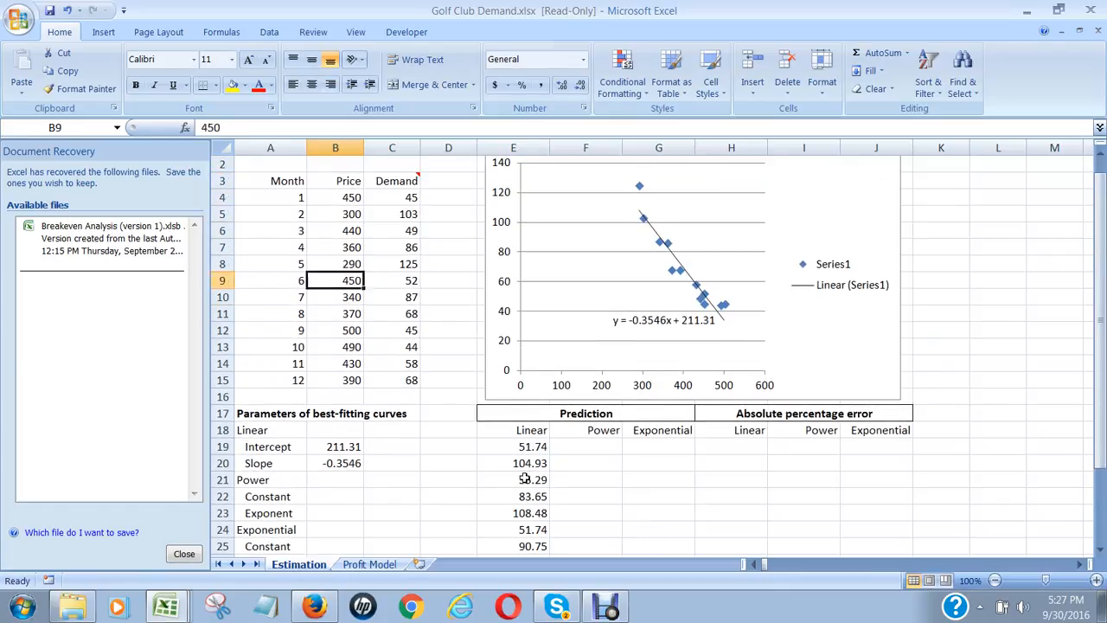
key(Down)
key(Down)
key(Down)
key(Down)
key(Down)
key(Down)
key(Down)
key(Down)
key(Down)
key(Down)
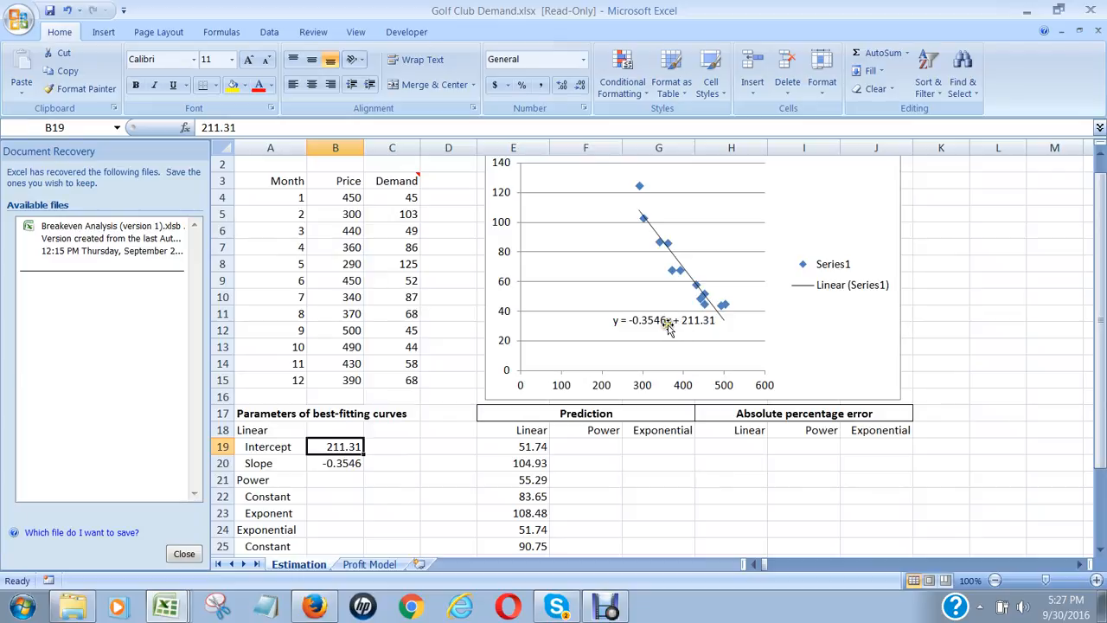
click(523, 451)
click(585, 444)
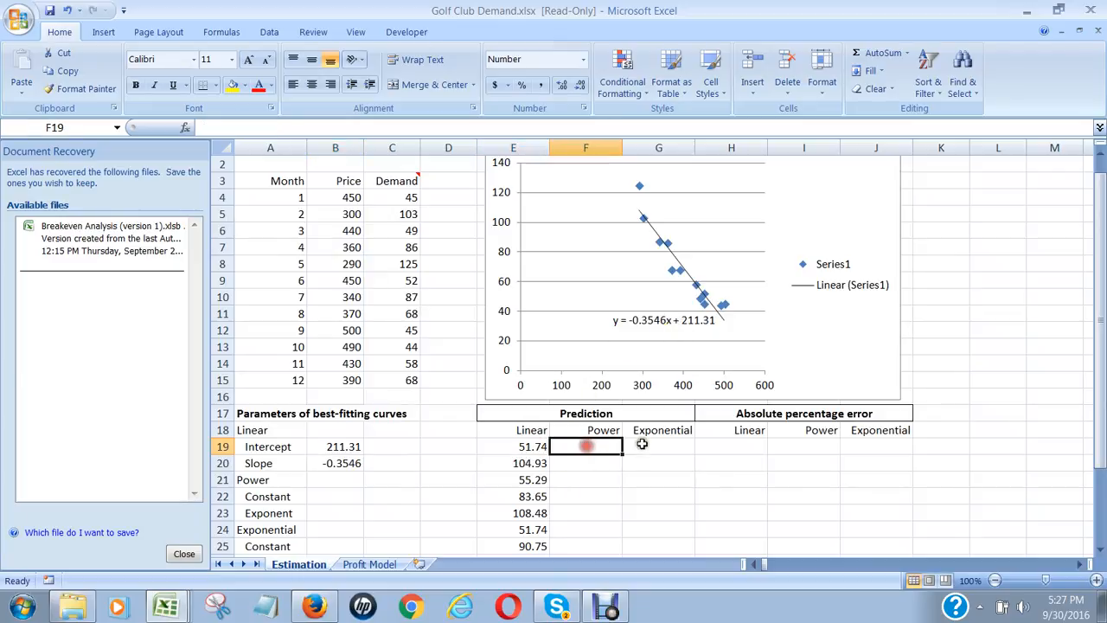
Step: Insert a second markers-only scatter chart from the price and demand data in B4:C15
click(779, 328)
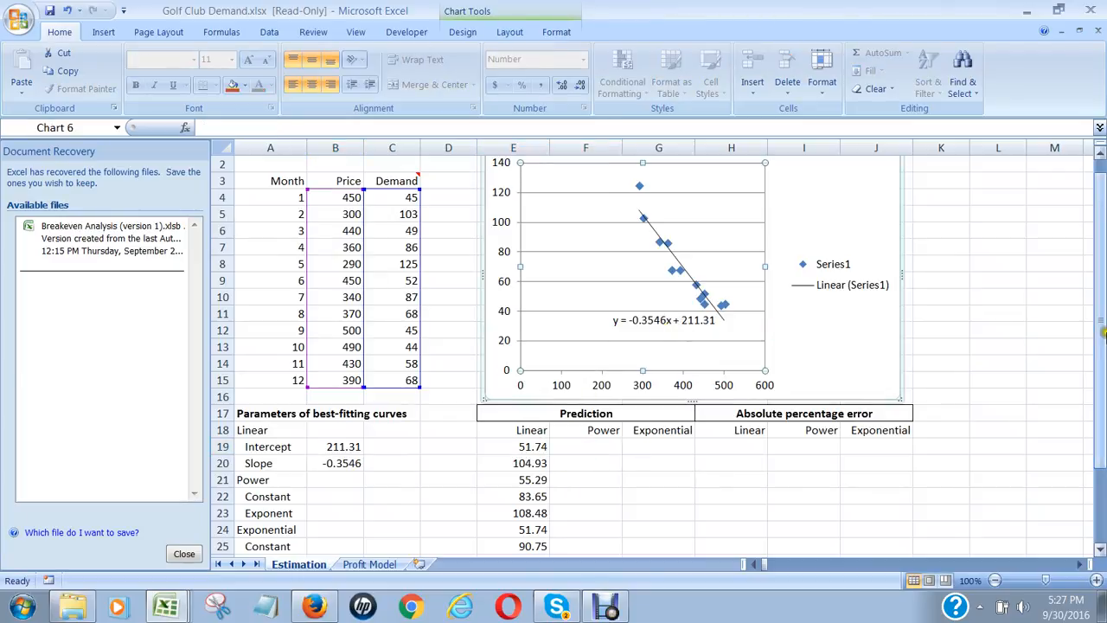
drag(1099, 333, 1097, 298)
click(1089, 280)
click(810, 256)
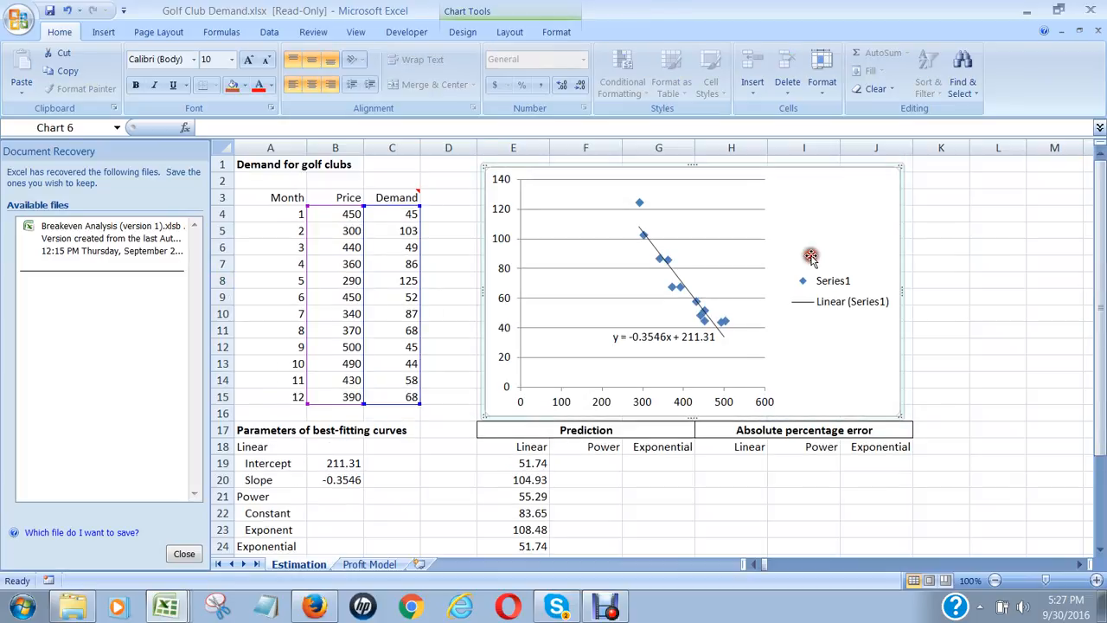
click(346, 216)
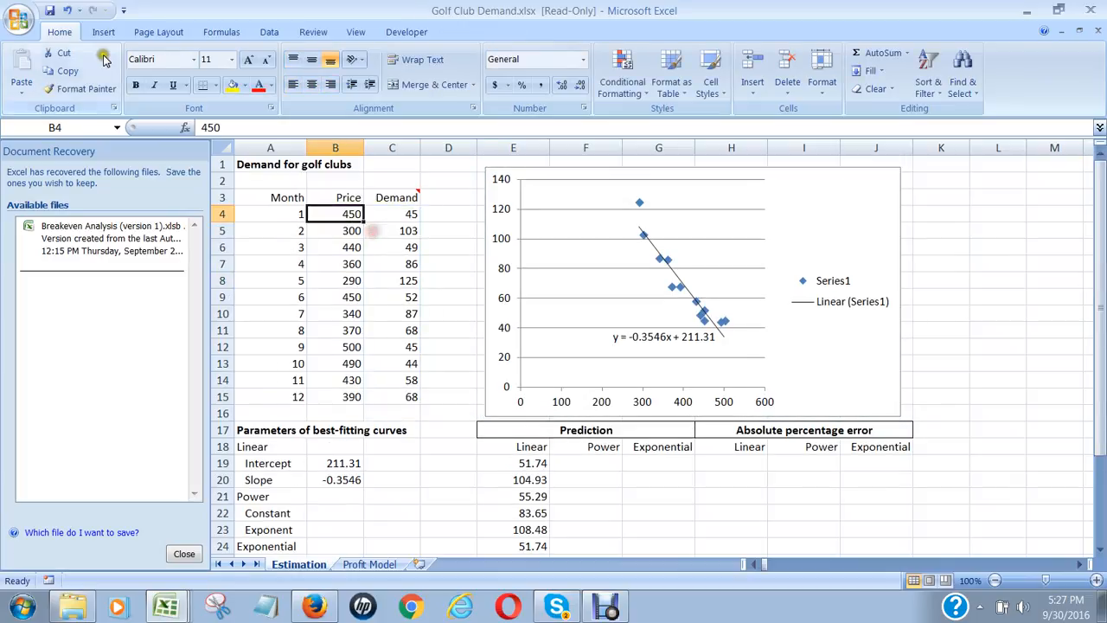
key(shift+Right)
key(shift+Down)
key(shift+Down)
key(shift+Down)
key(shift+Down)
key(shift+Down)
key(shift+Down)
key(shift+Down)
key(shift+Down)
key(shift+Down)
key(shift+Down)
key(shift+Down)
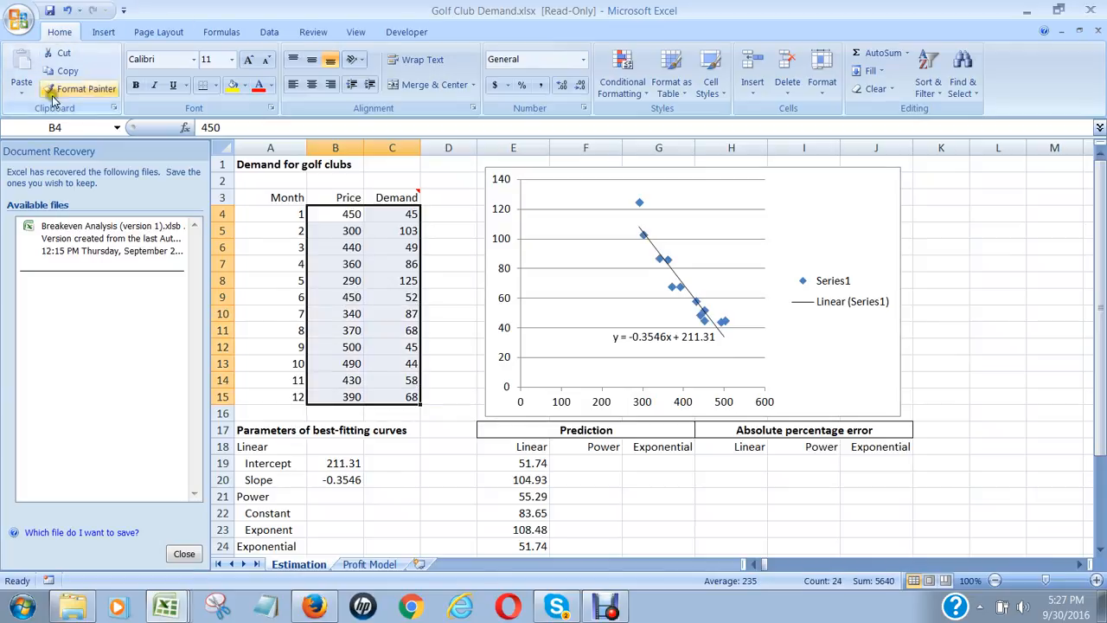
click(103, 32)
click(441, 76)
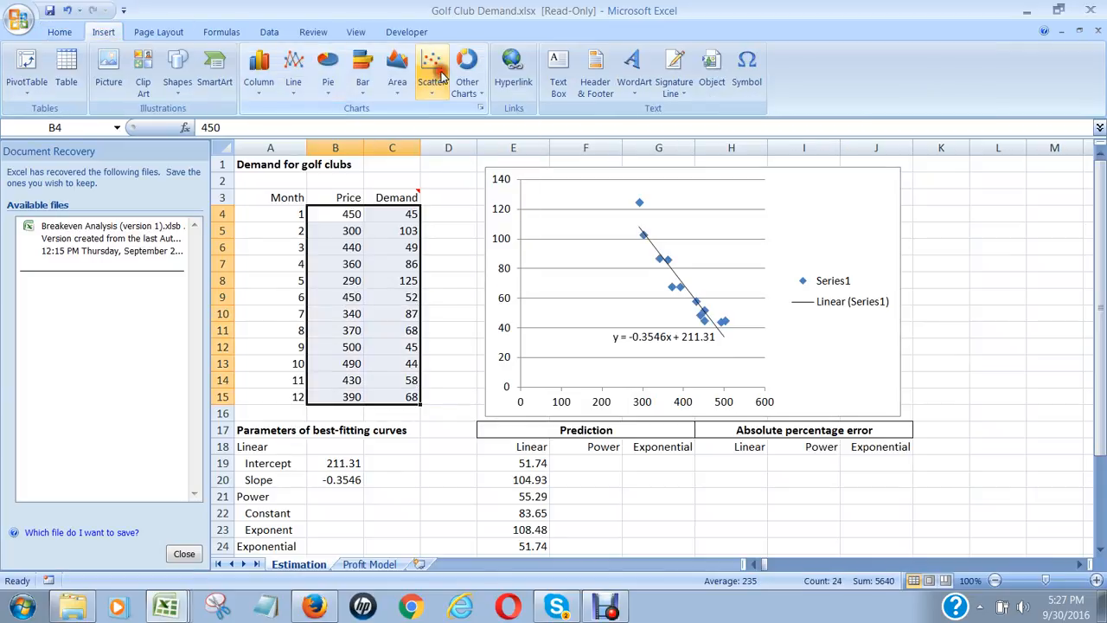
click(434, 73)
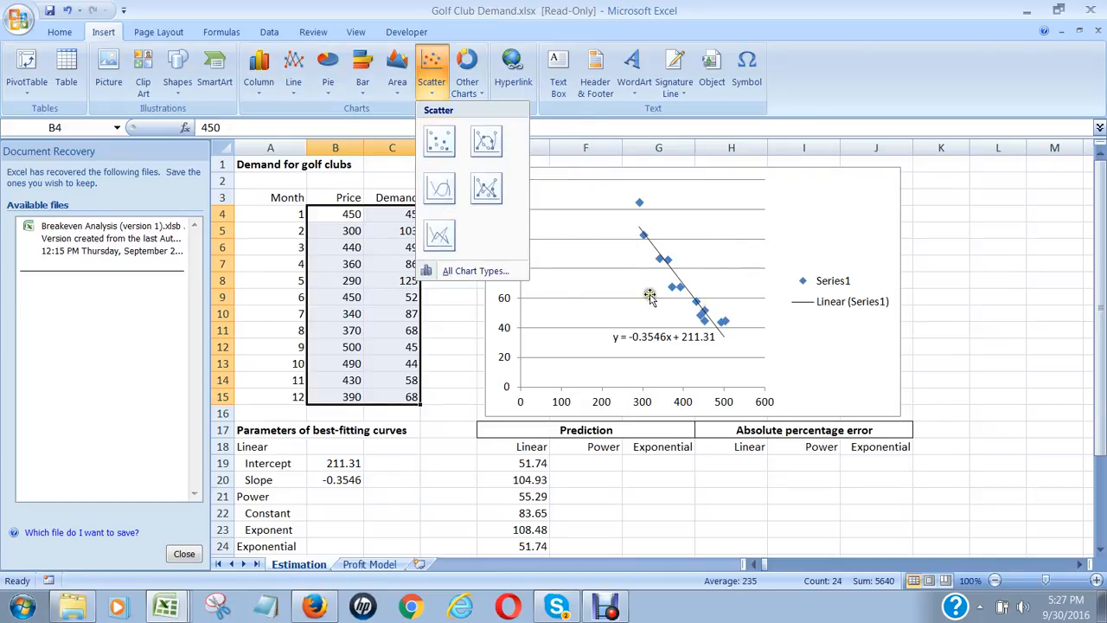
click(434, 143)
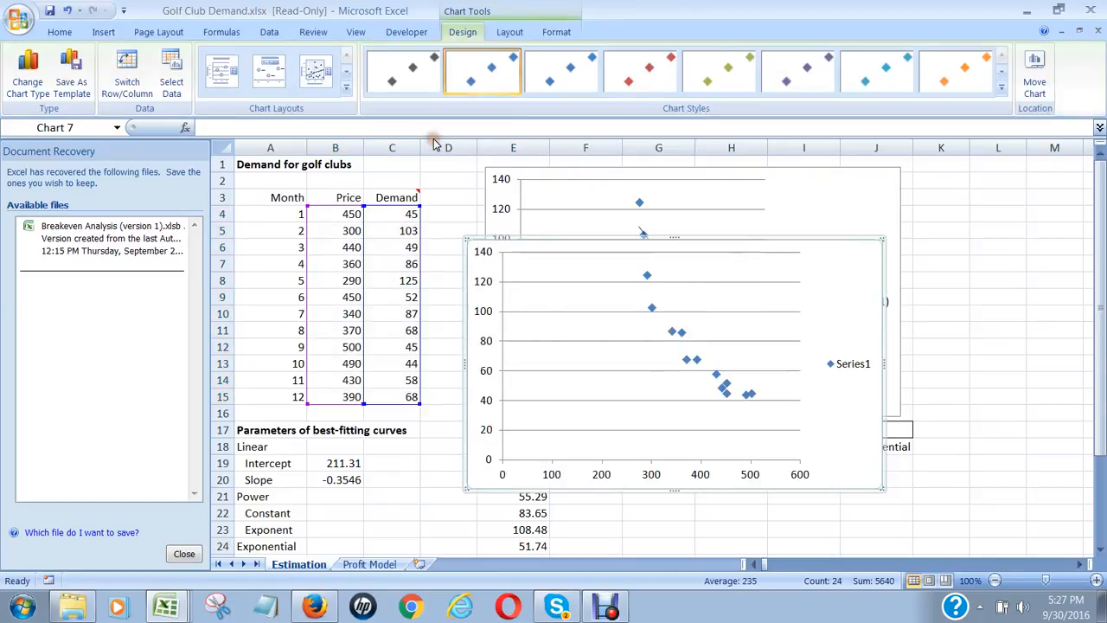
Step: Add a power trendline to the new chart's data series and display its equation on the chart
click(647, 275)
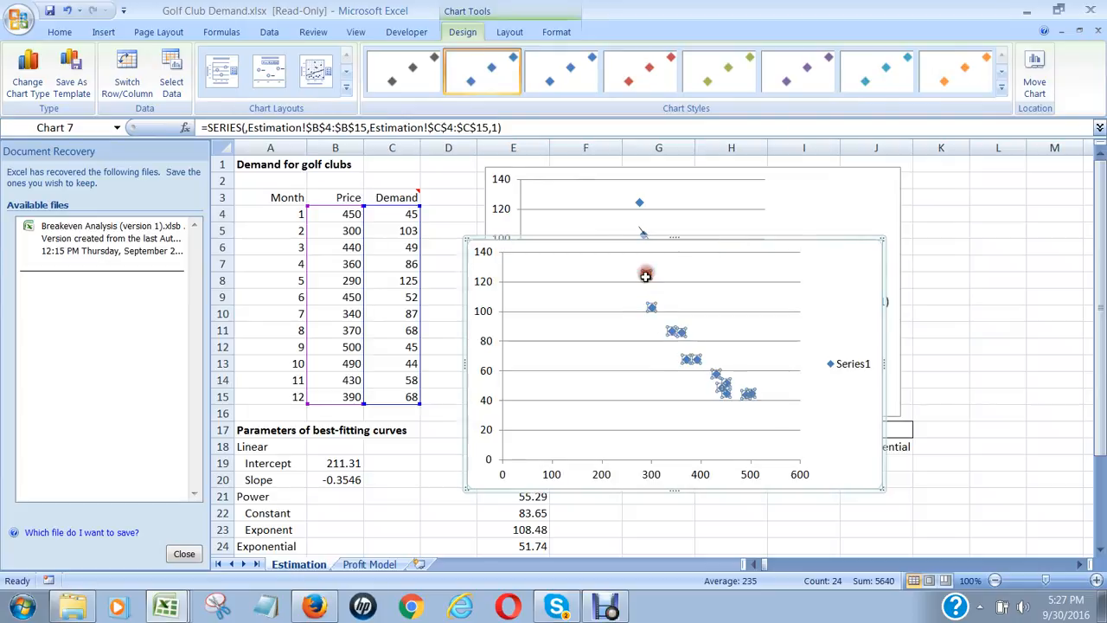
right_click(677, 332)
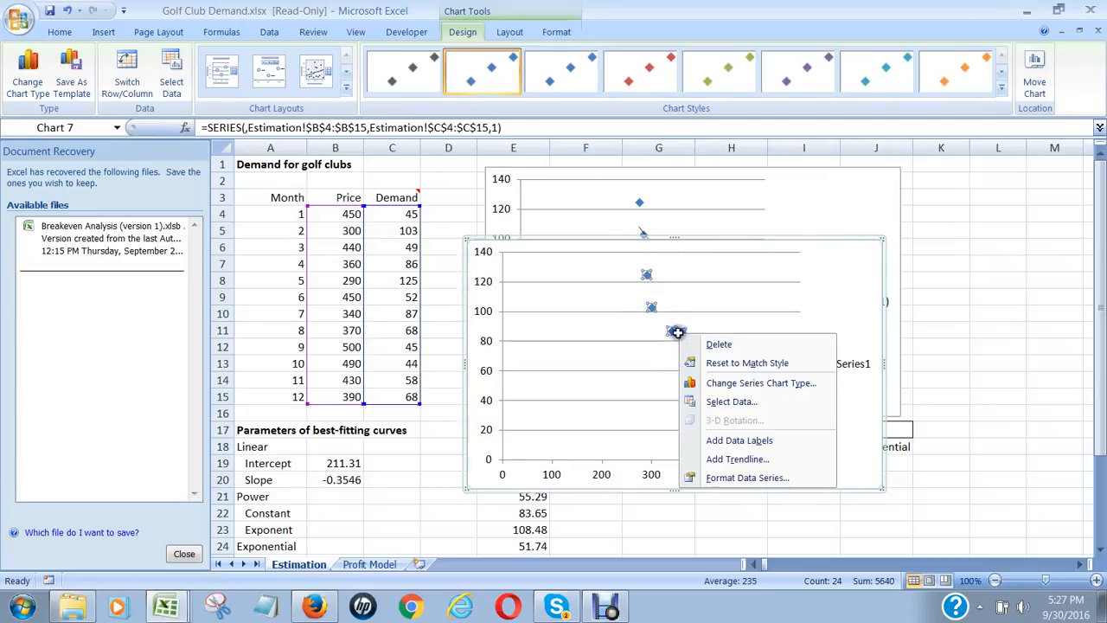
click(769, 461)
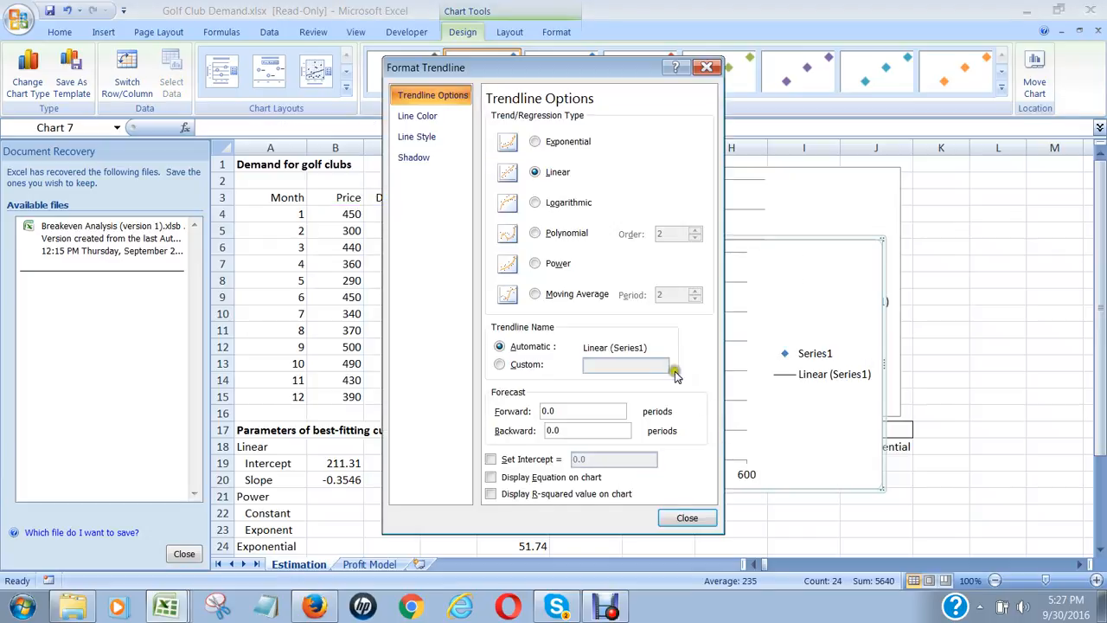
click(535, 264)
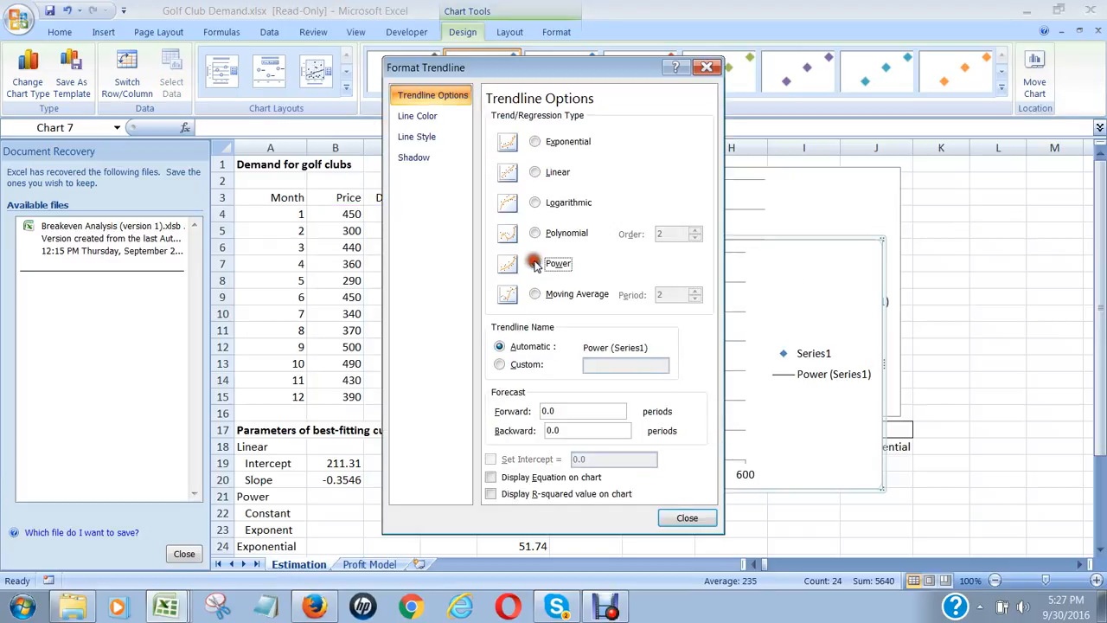
click(491, 479)
click(686, 517)
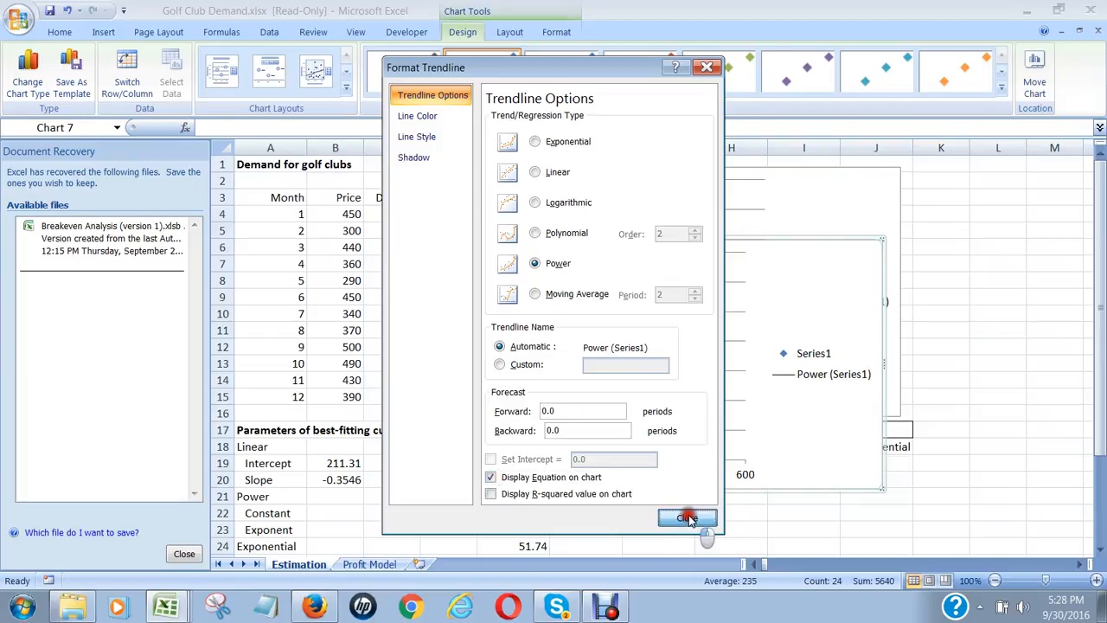
Step: Move the new scatter chart so it covers the original linear trendline chart above the Prediction table
drag(734, 239, 909, 171)
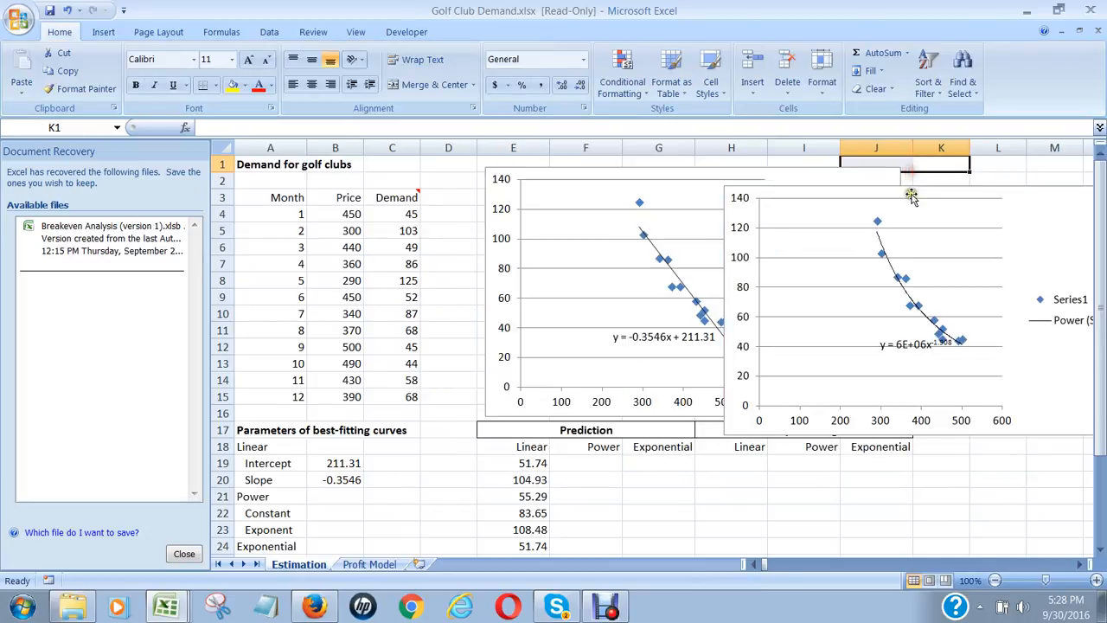
click(912, 192)
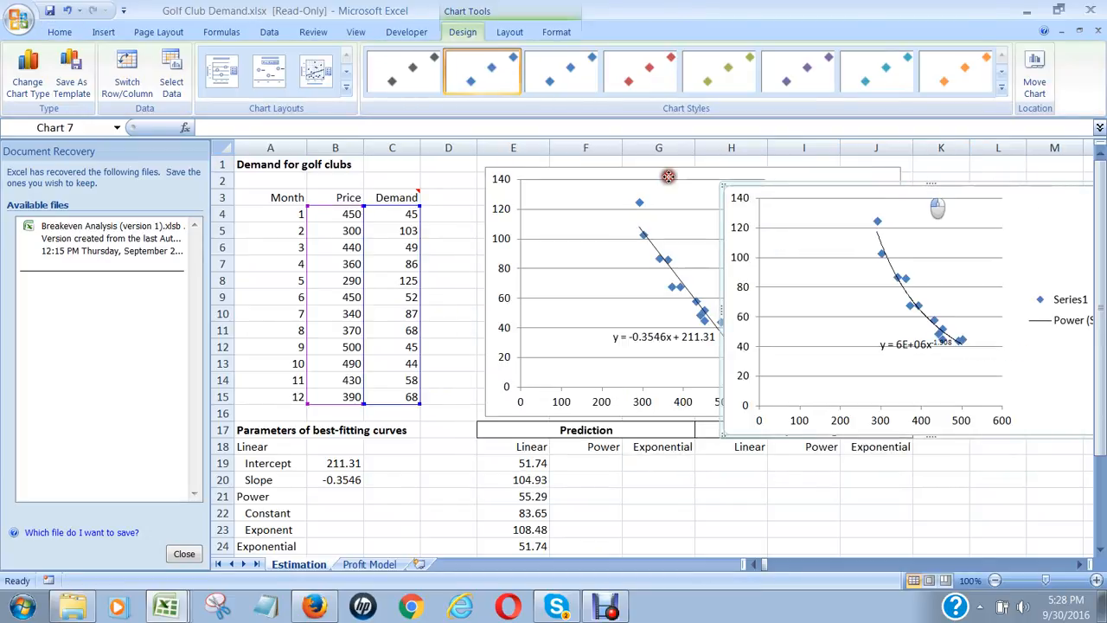
drag(668, 177, 668, 177)
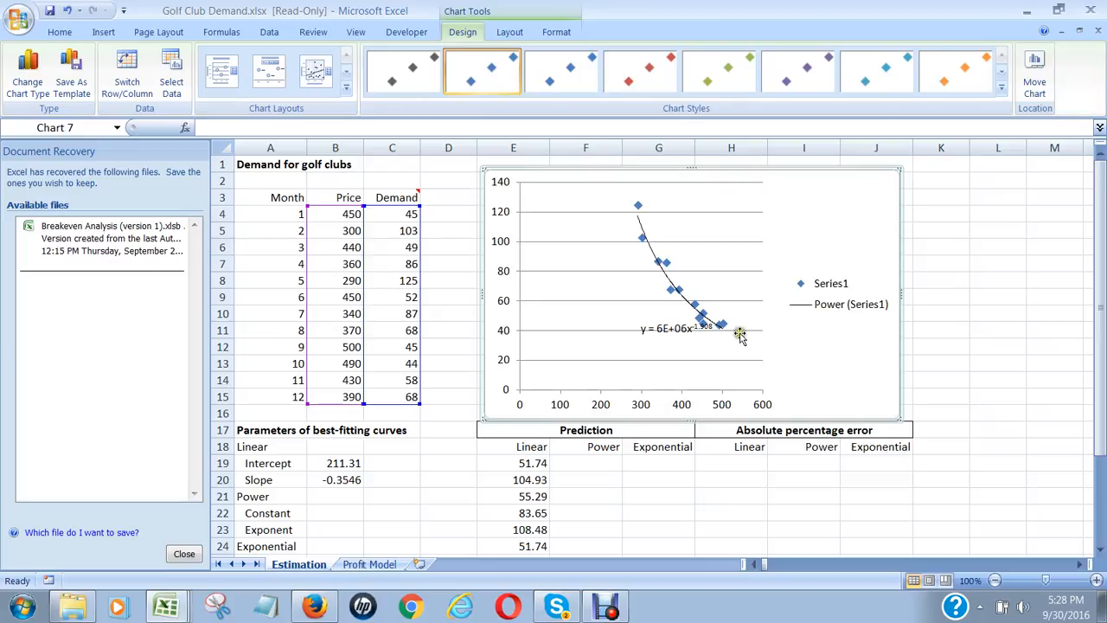
Step: Move the power equation label away from the data points into the clear area beside the curve
click(692, 335)
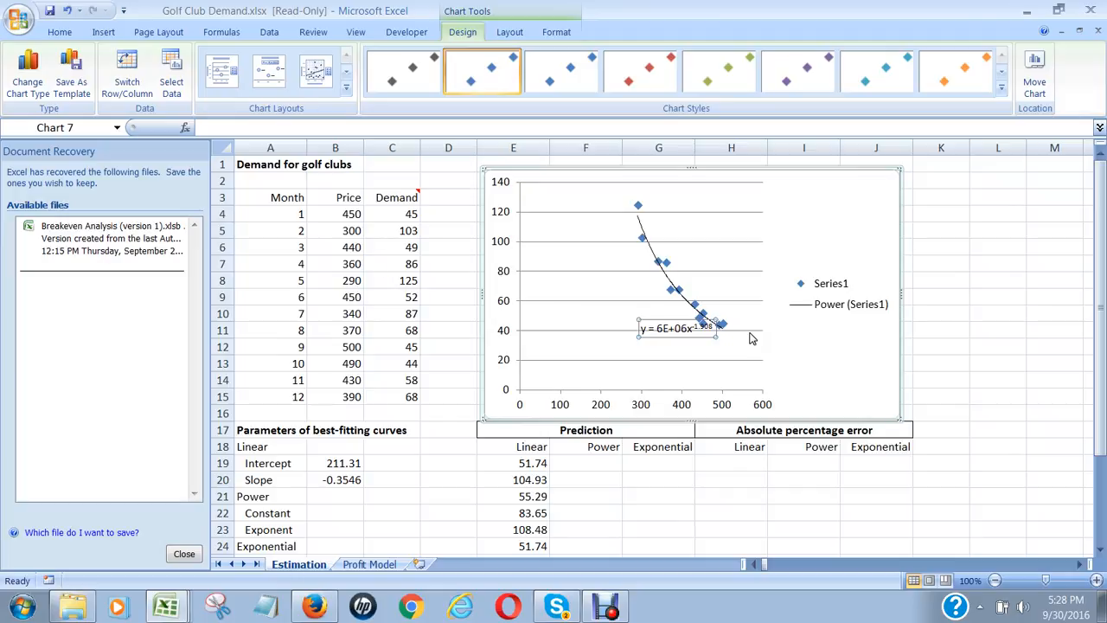
click(641, 329)
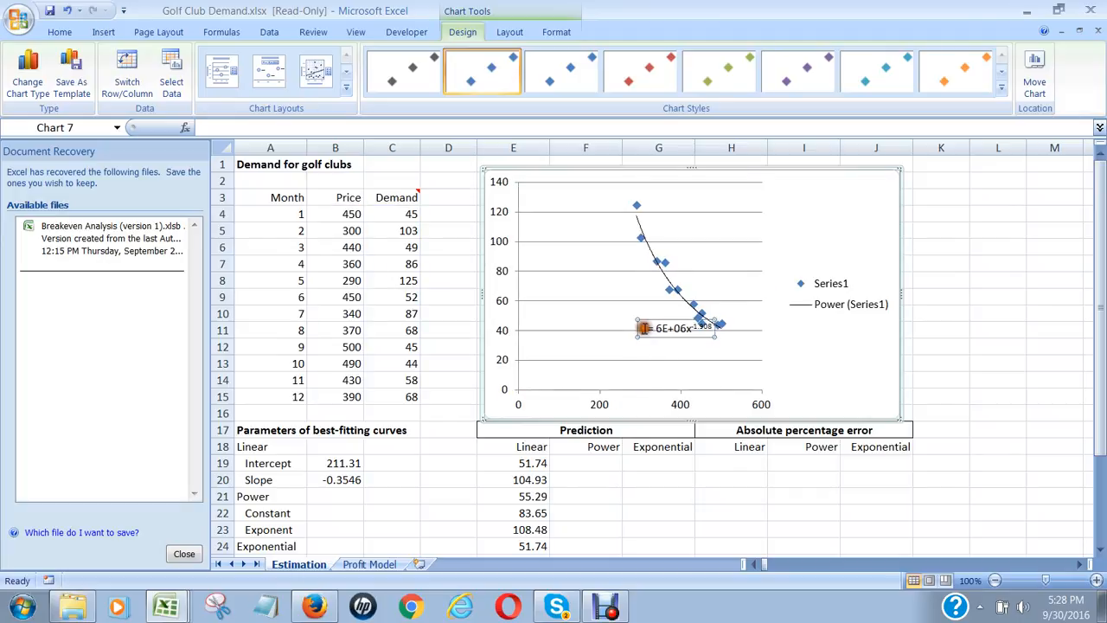
drag(638, 329, 589, 329)
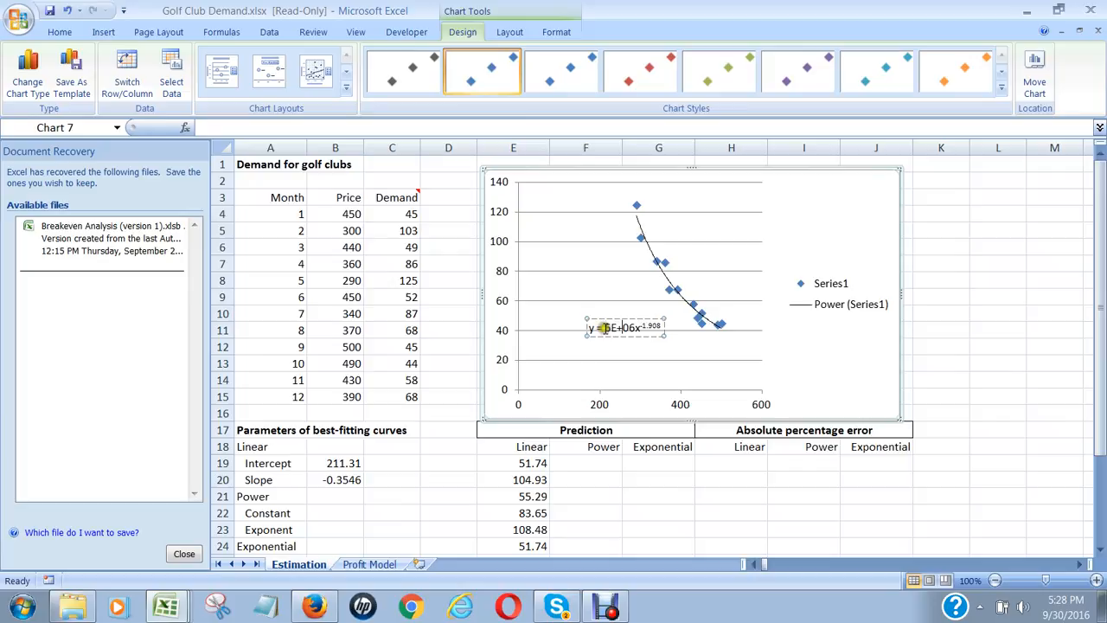
Step: Add a linear trendline to the same data series as the power trendline and display its equation on the chart
right_click(671, 290)
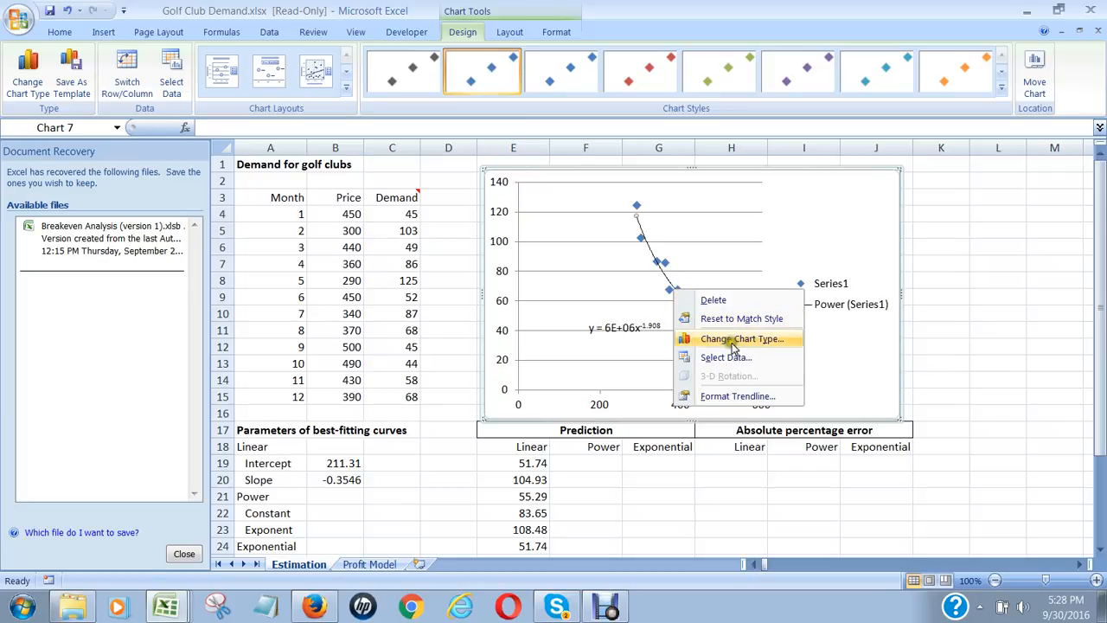
click(656, 284)
click(669, 287)
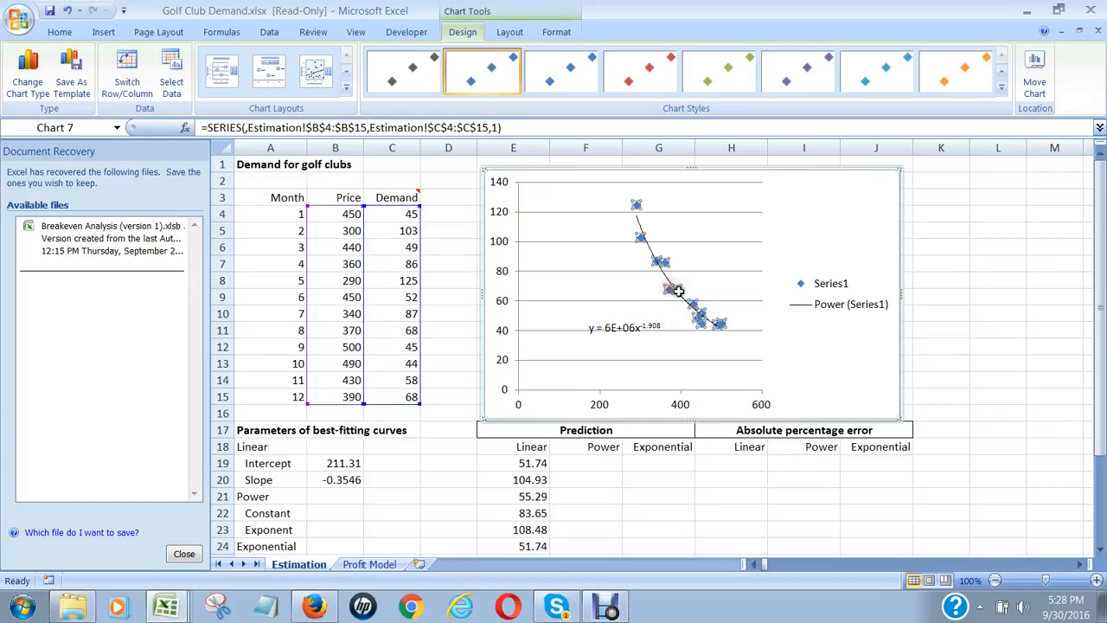
right_click(678, 290)
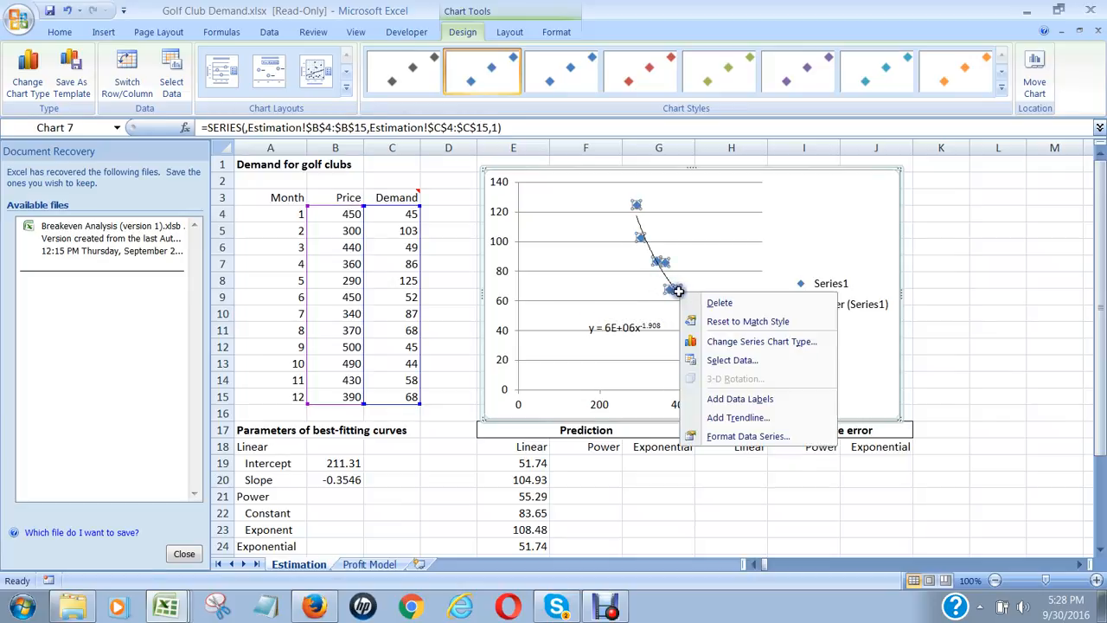
click(739, 418)
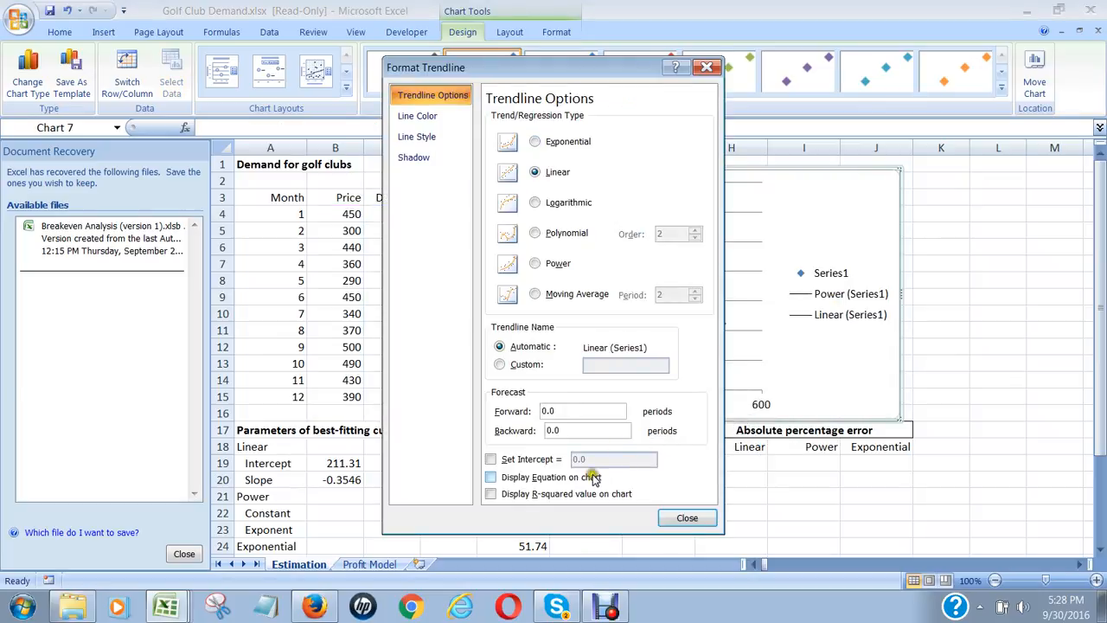
click(491, 477)
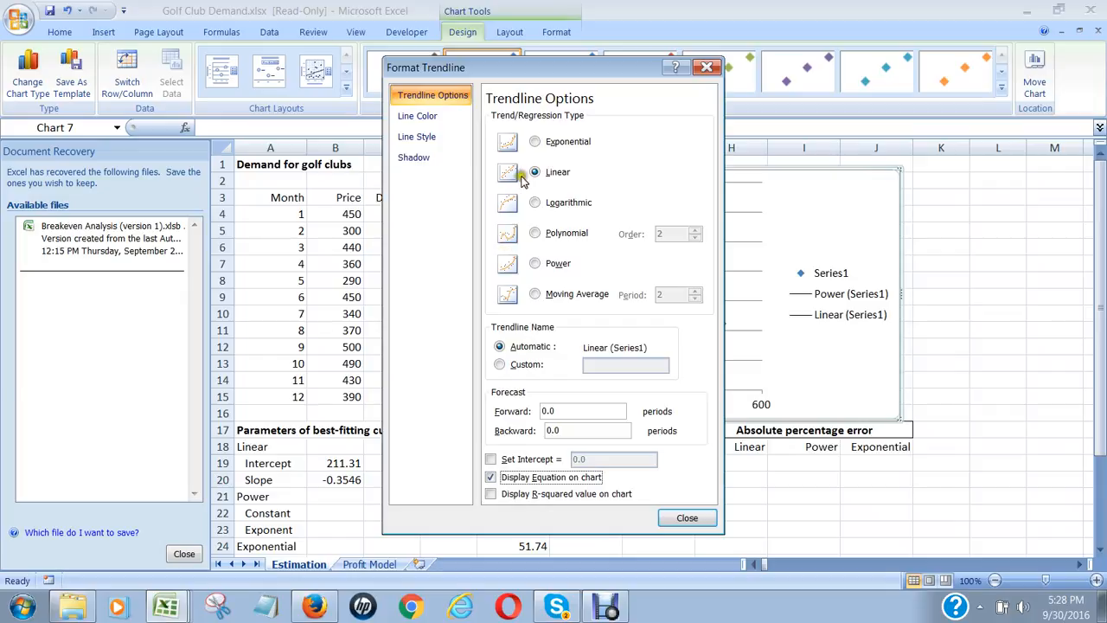
click(686, 518)
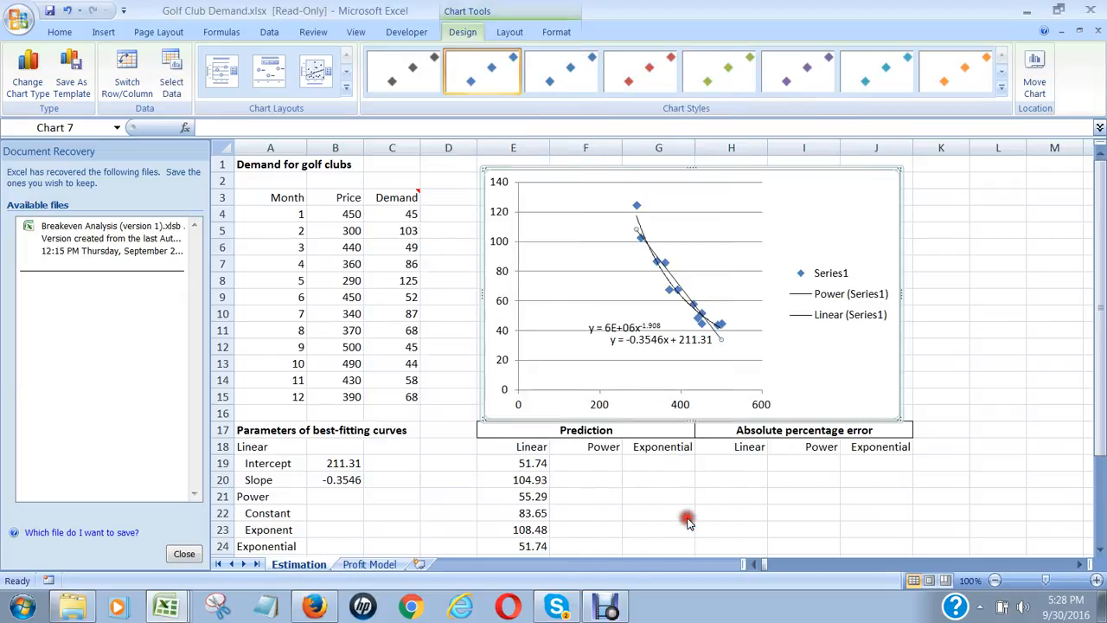
Step: Move the combined power and linear scatter chart aside to uncover the original linear chart, and shift its plot area within the chart
click(334, 512)
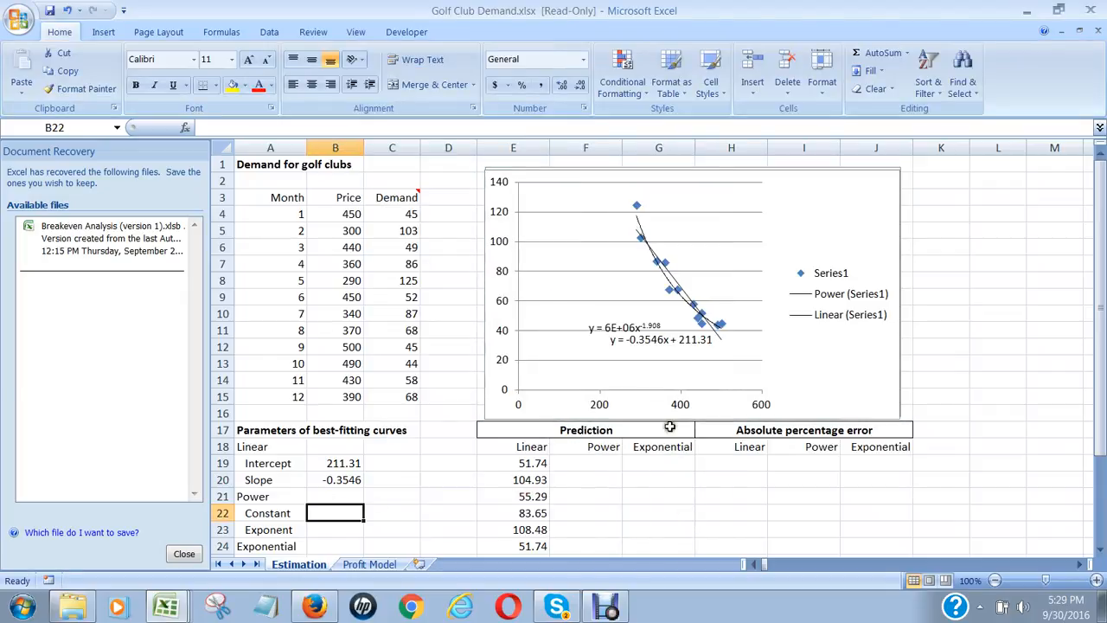
click(691, 299)
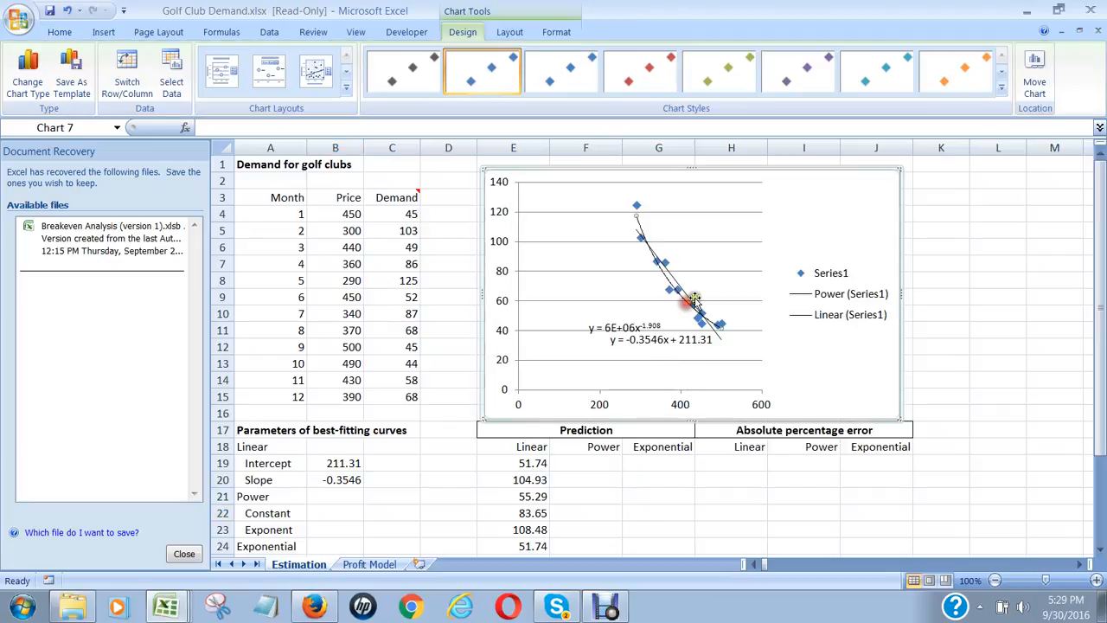
mouse_move(691, 177)
mouse_down()
mouse_move(805, 189)
mouse_move(783, 169)
mouse_move(700, 175)
mouse_up()
click(563, 239)
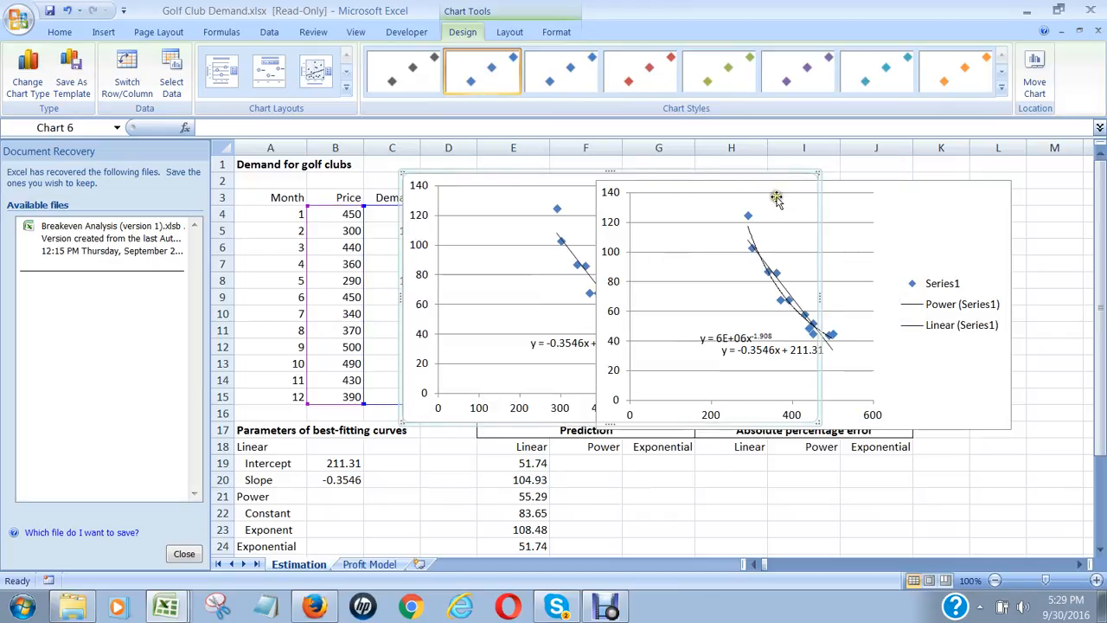
drag(776, 197, 850, 201)
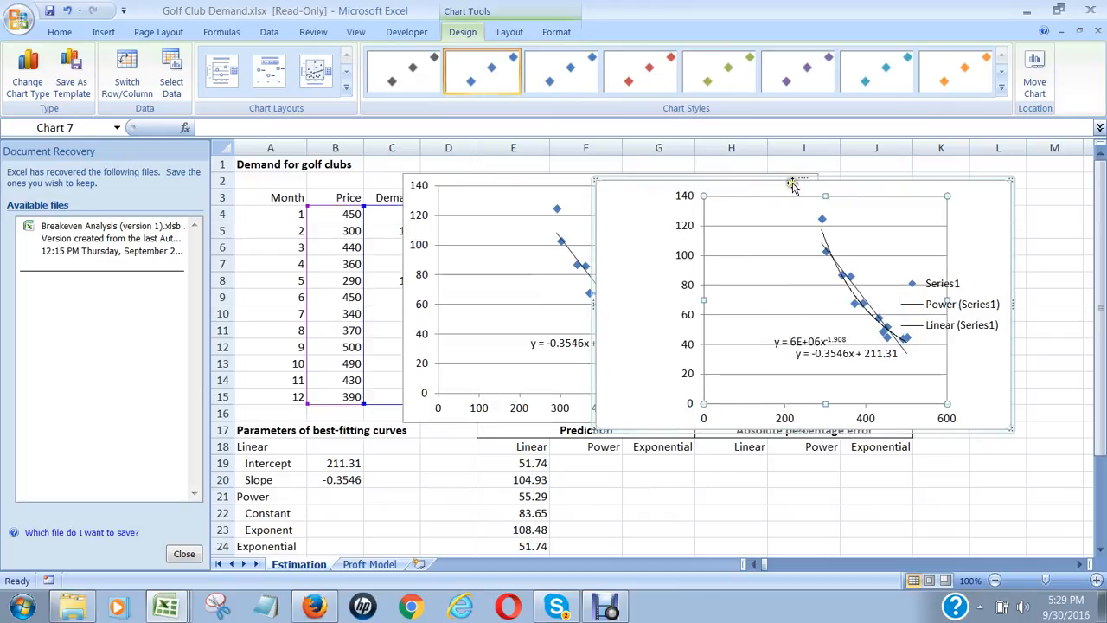
Step: Add another power trendline to the moved chart's data series and display its equation on the chart
right_click(827, 258)
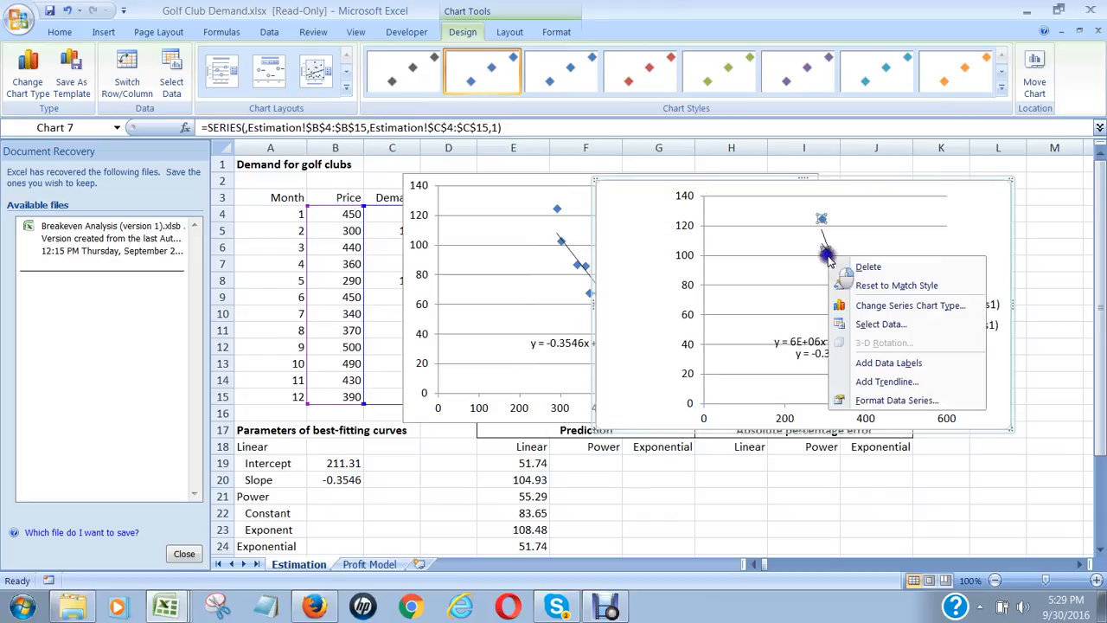
click(861, 389)
click(534, 264)
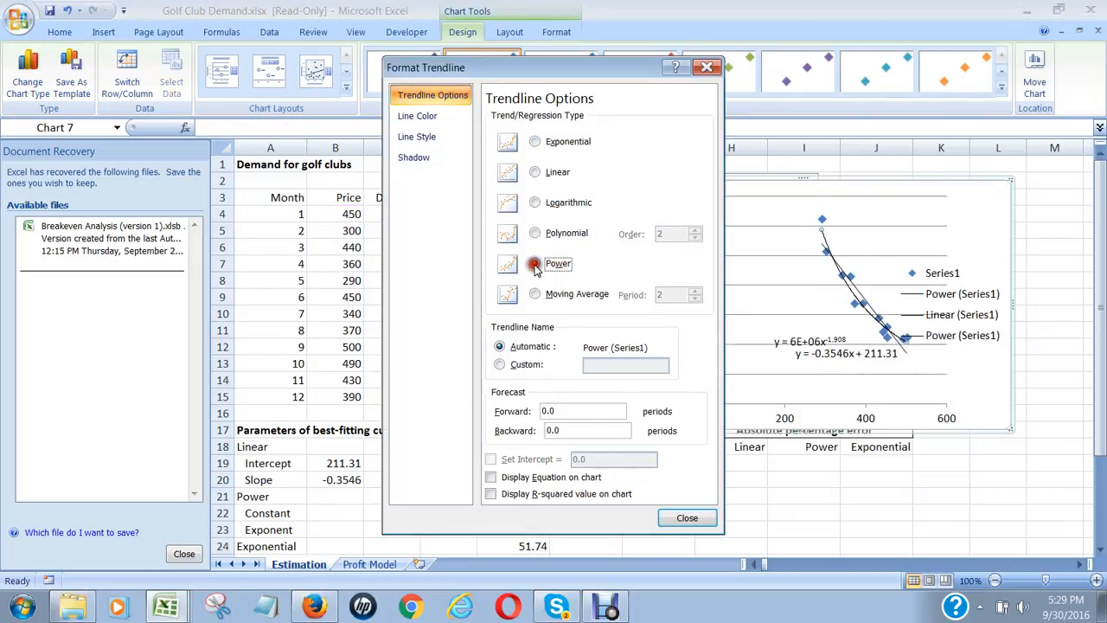
click(491, 478)
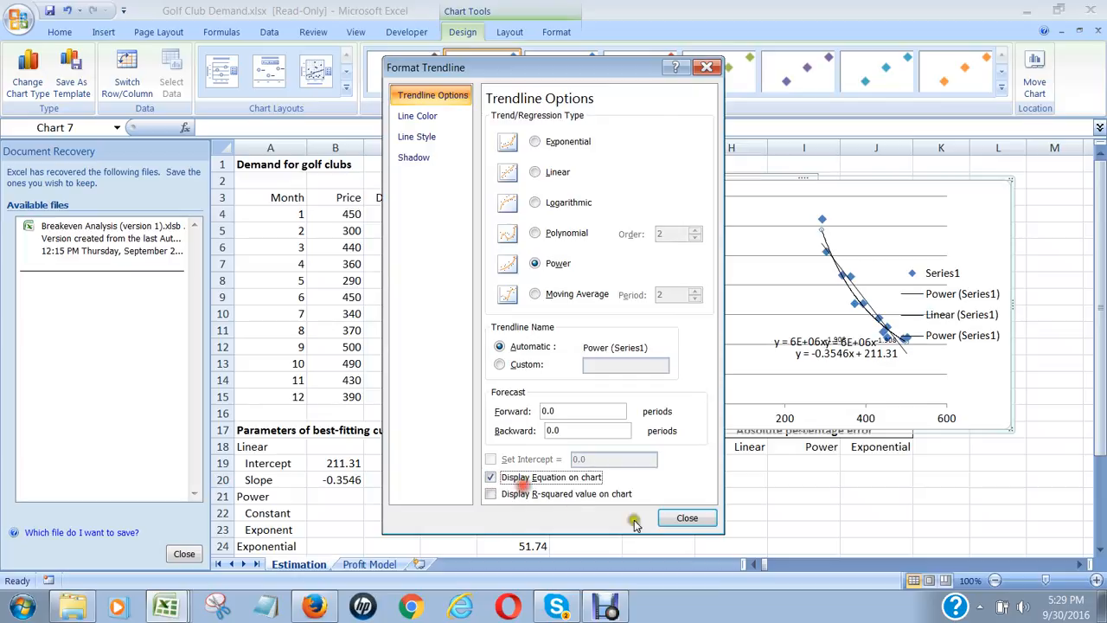
click(692, 518)
Step: Delete the scatter chart that combines the power and linear trendlines
click(786, 180)
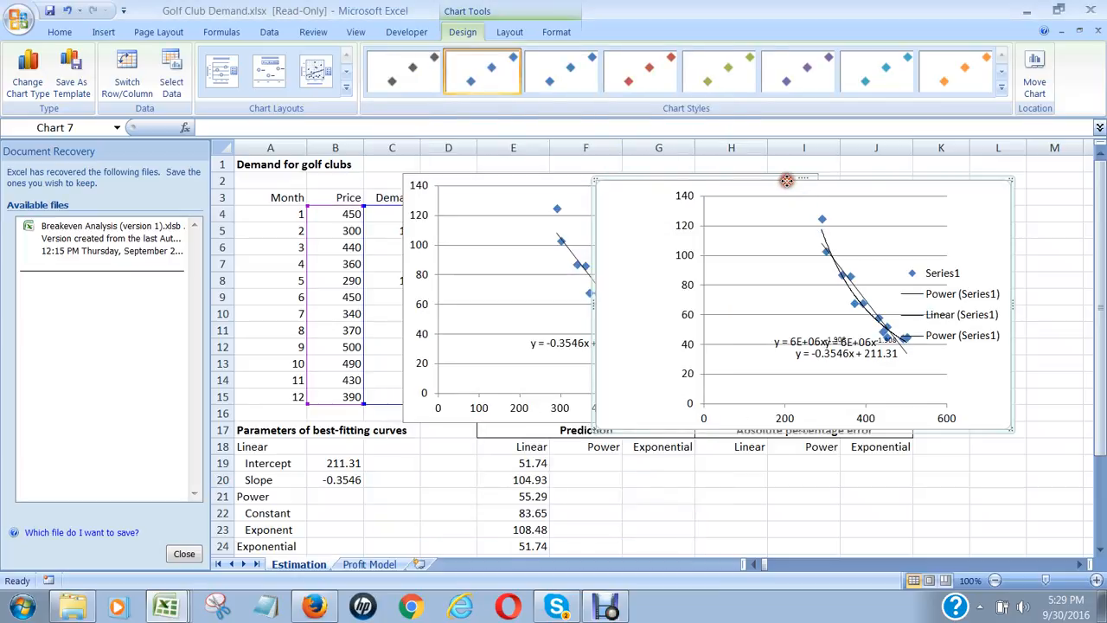
key(Delete)
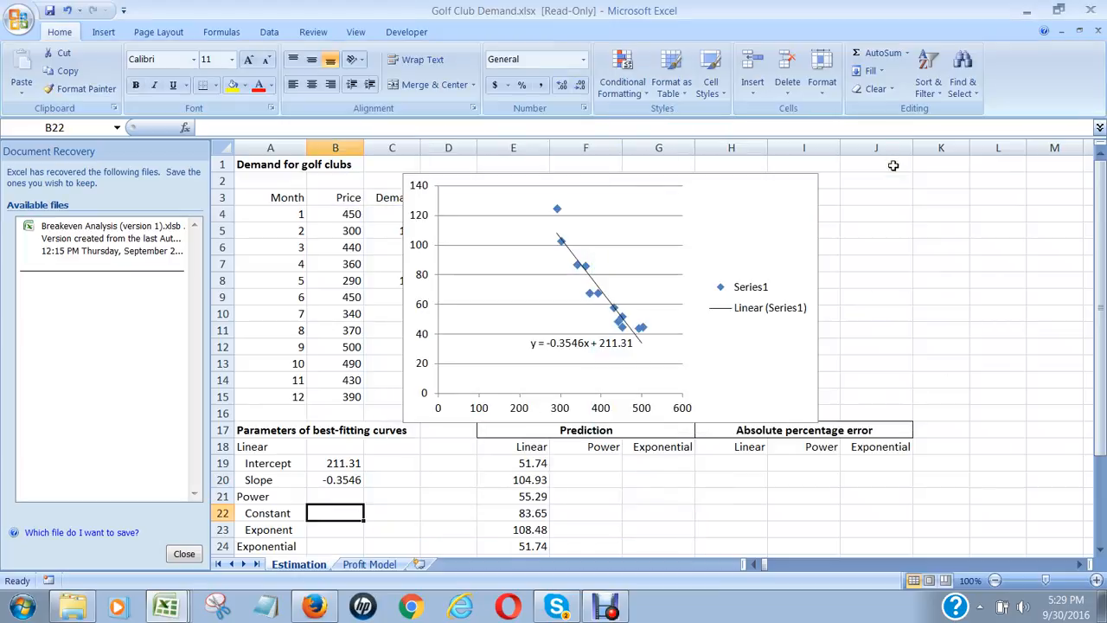
Step: Add a power trendline to the original linear chart's data series and display its equation on the chart
click(617, 194)
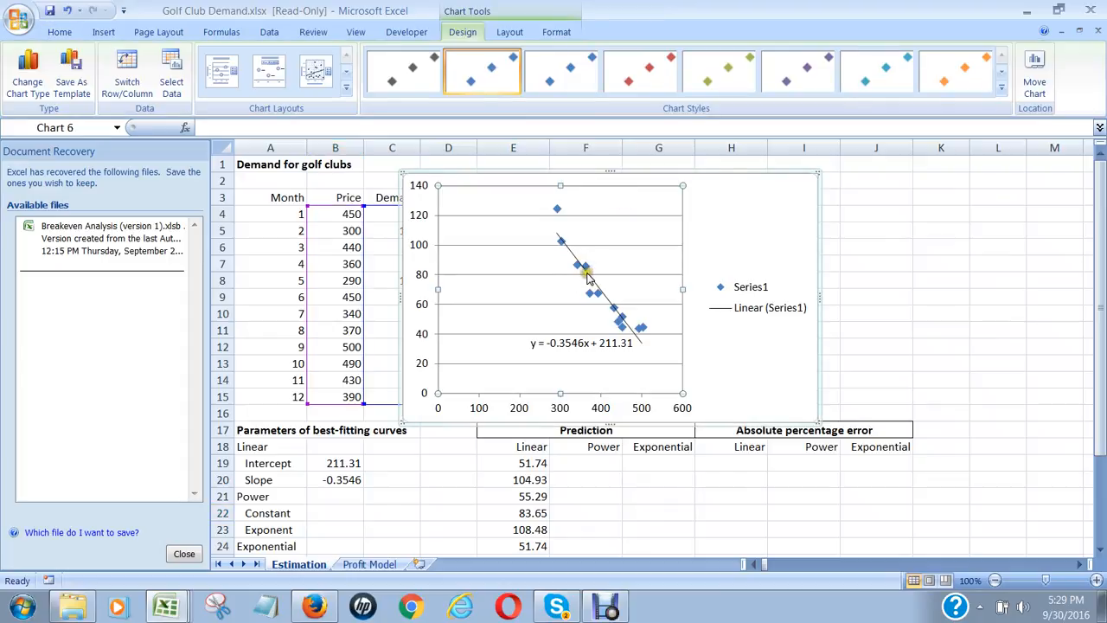
click(586, 275)
click(580, 267)
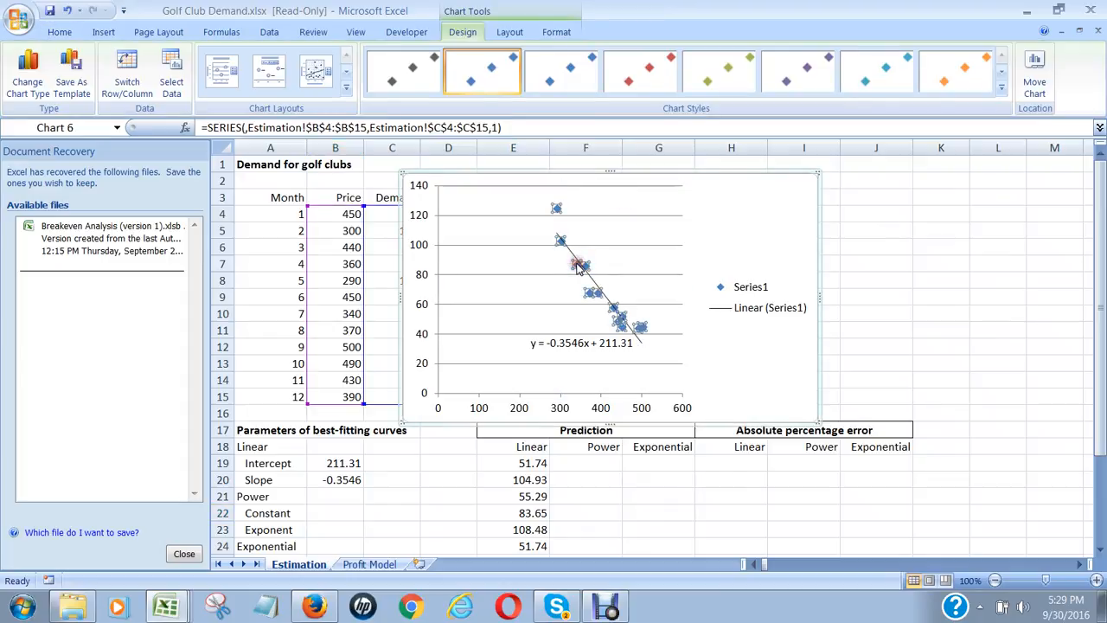
right_click(577, 264)
click(629, 390)
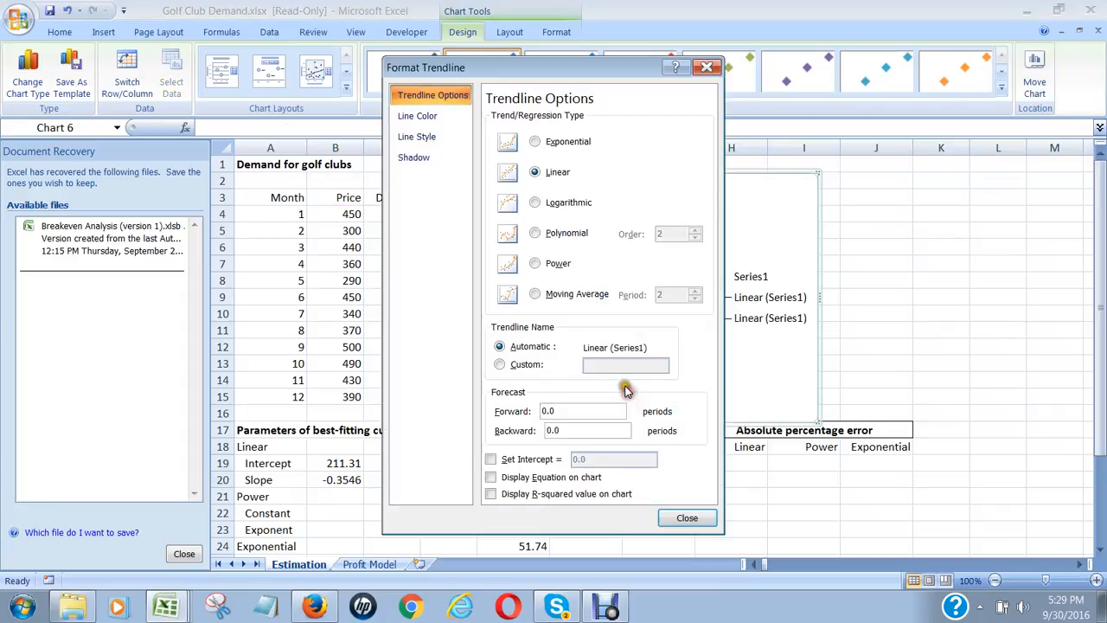
click(534, 263)
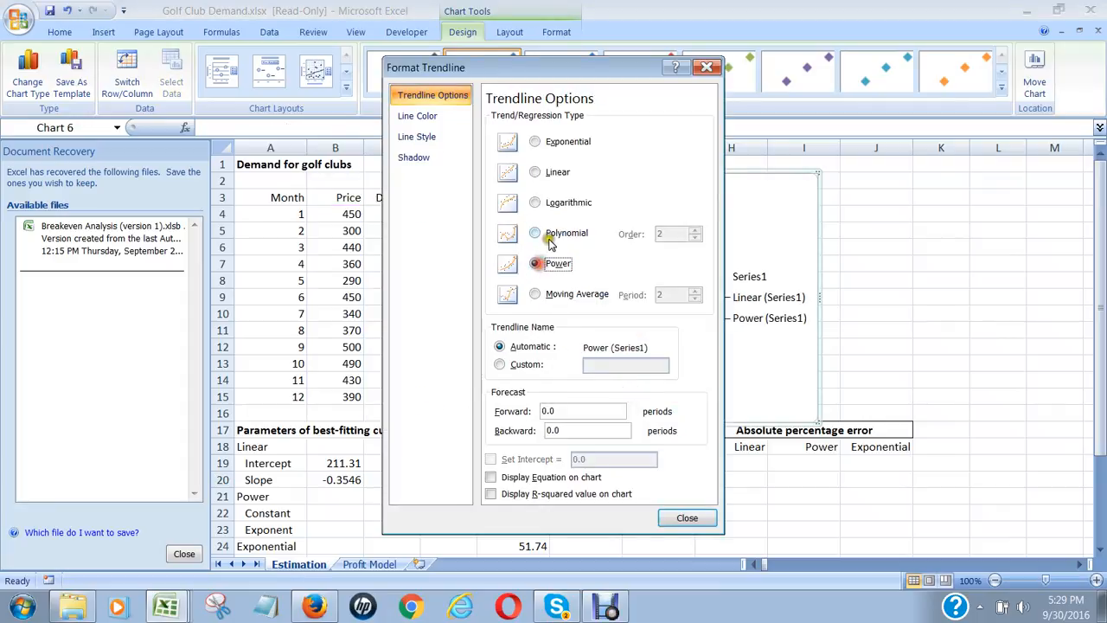
click(490, 477)
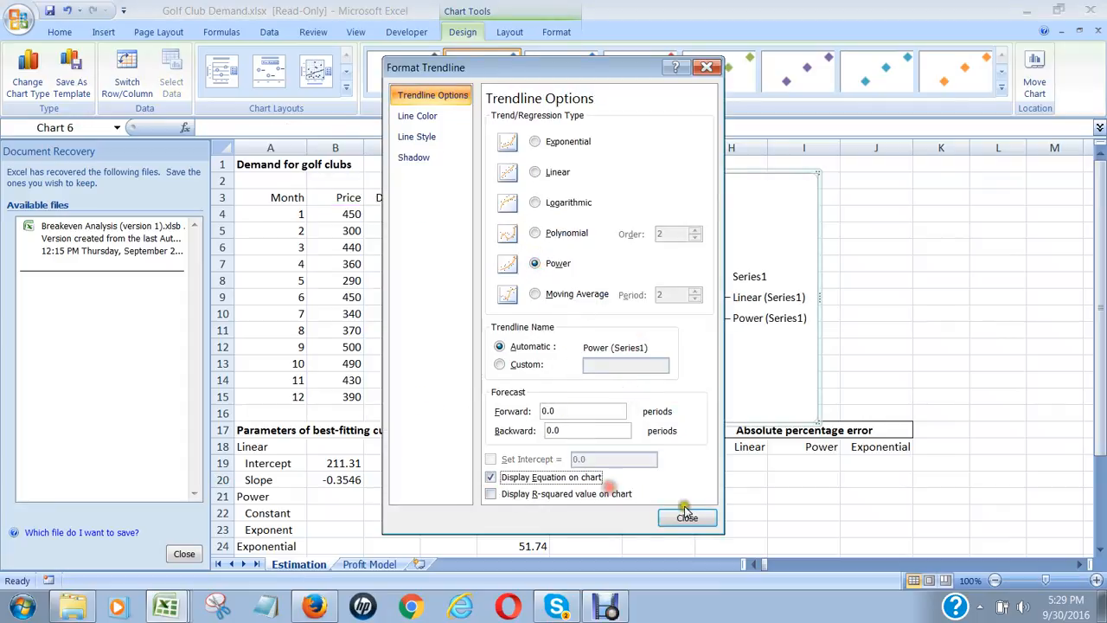
click(686, 517)
click(697, 514)
click(654, 354)
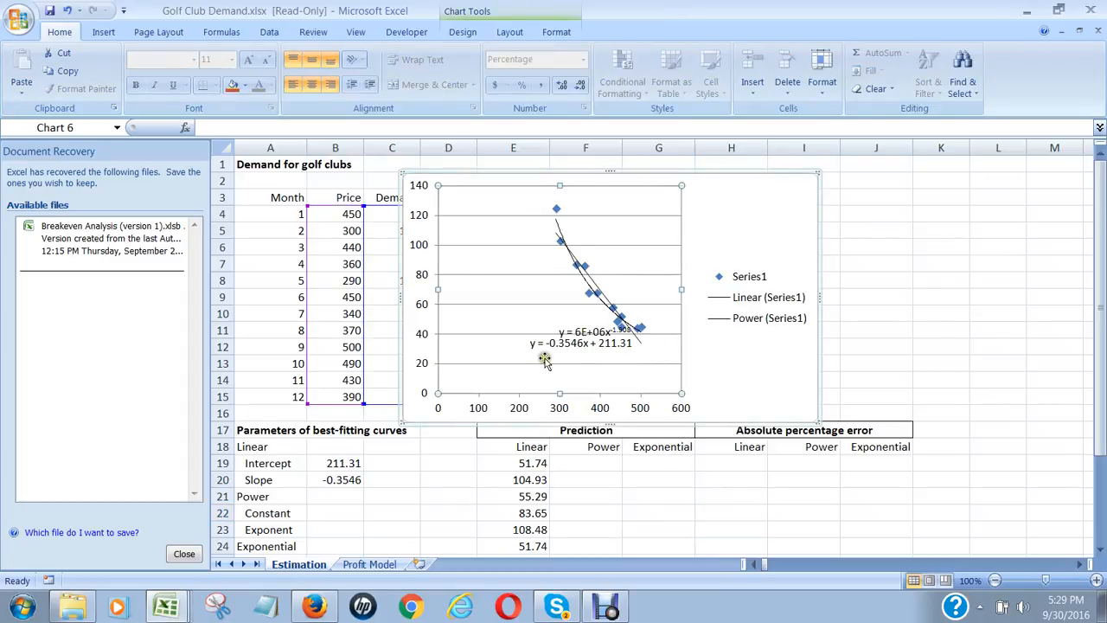
Step: Remove the original linear trendline chart from the Estimation sheet
right_click(717, 169)
click(749, 185)
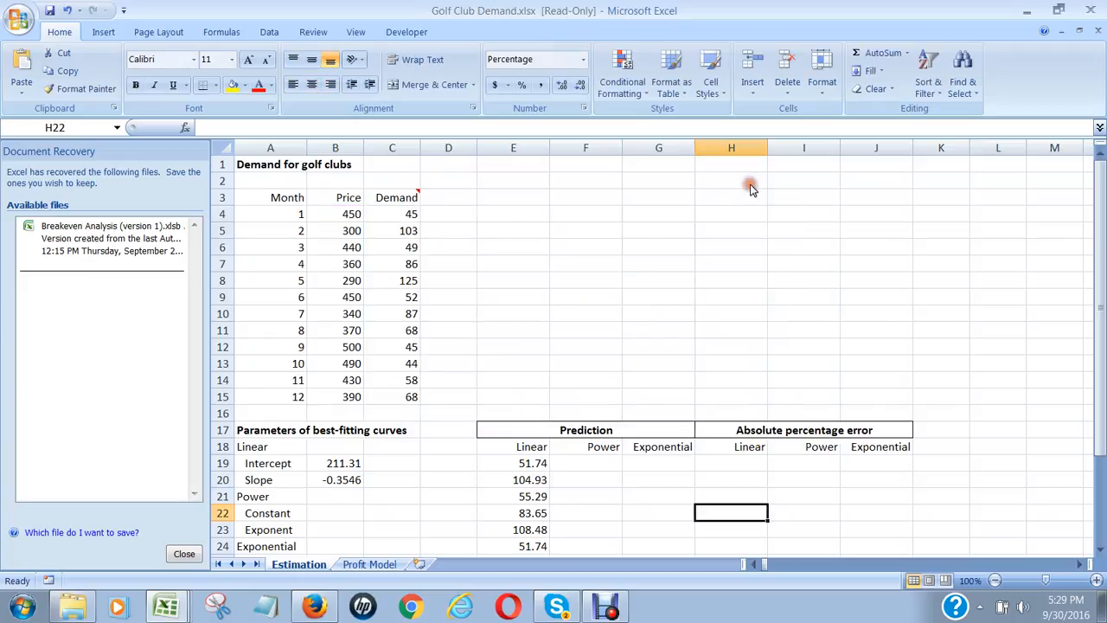
click(632, 228)
Step: Insert a markers-only scatter chart of the price and demand data in B4:C15 and place it above the Prediction table
click(347, 216)
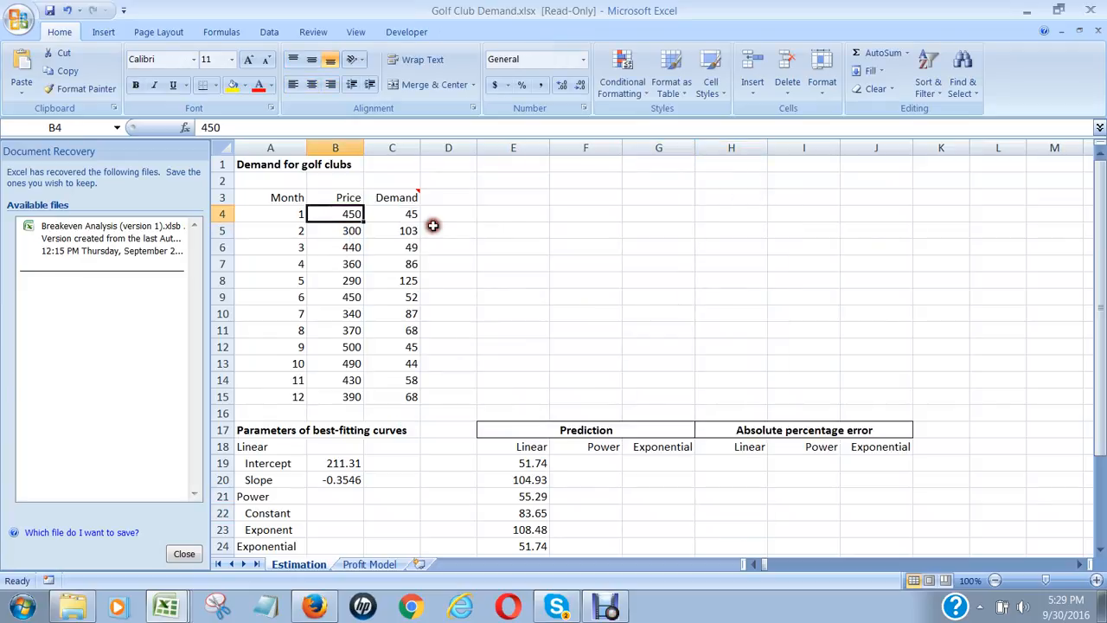
key(shift+Right)
key(shift+Down)
key(shift+Down)
key(shift+Down)
key(shift+Down)
key(shift+Down)
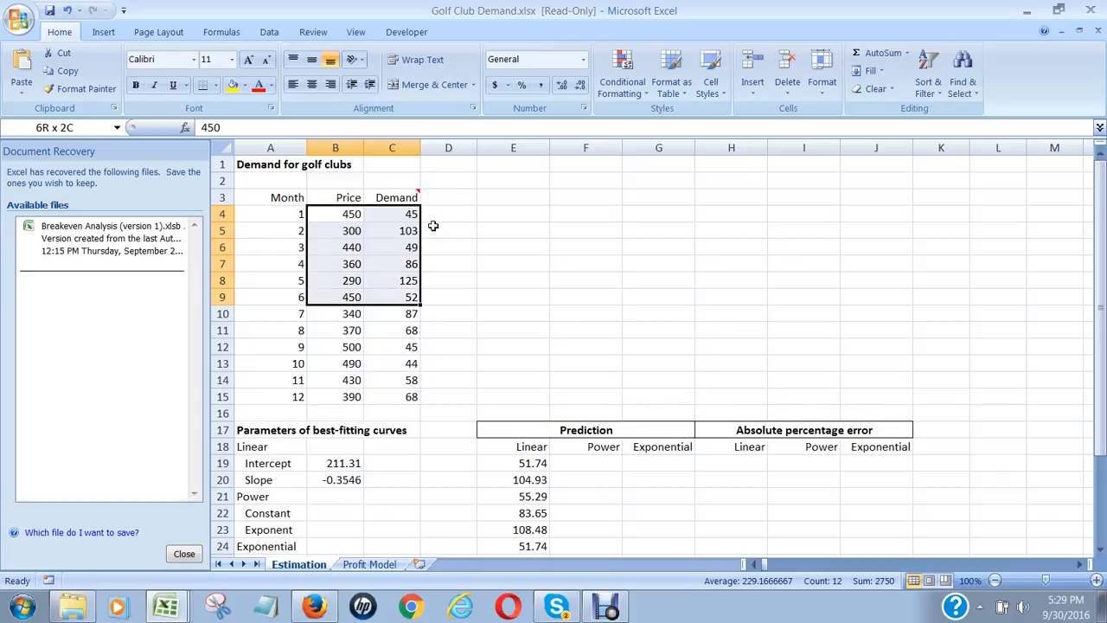
key(shift+Down)
key(shift+Down)
key(shift+Down)
key(shift+Down)
key(shift+Down)
key(shift+Down)
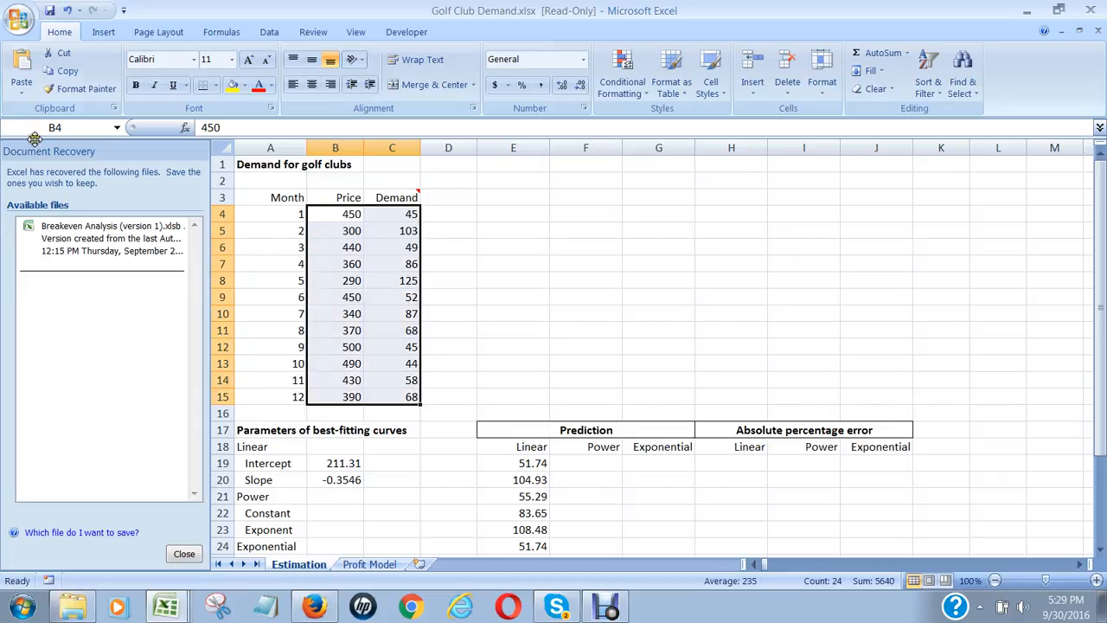
click(103, 32)
click(432, 73)
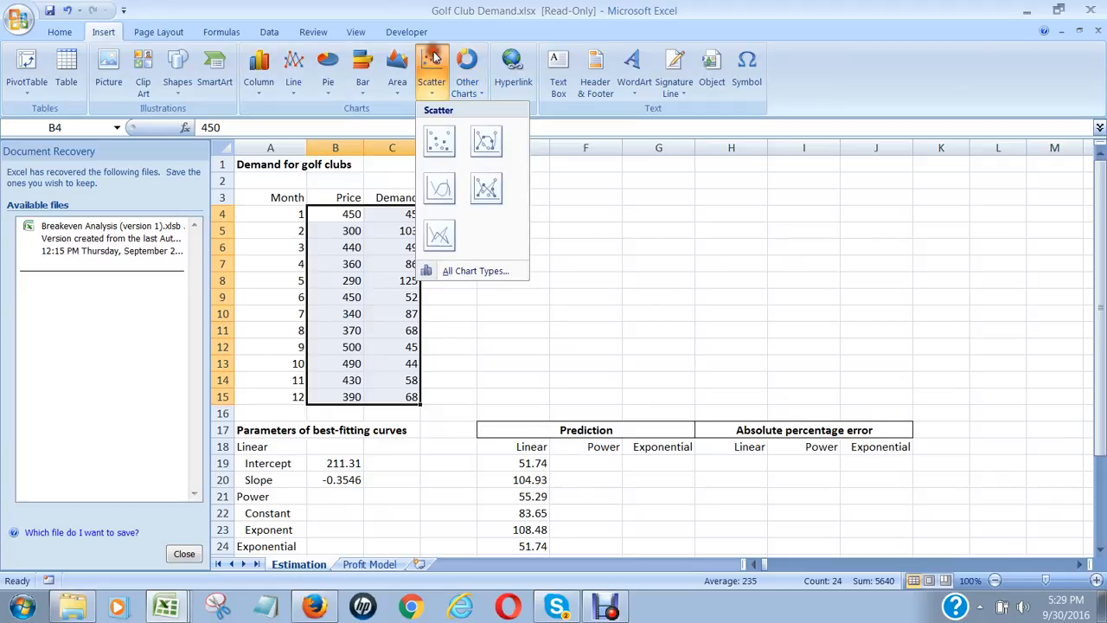
click(441, 141)
drag(665, 246, 600, 171)
Step: Add a power trendline to the new scatter chart's data series and display its equation on the chart
click(624, 211)
right_click(624, 211)
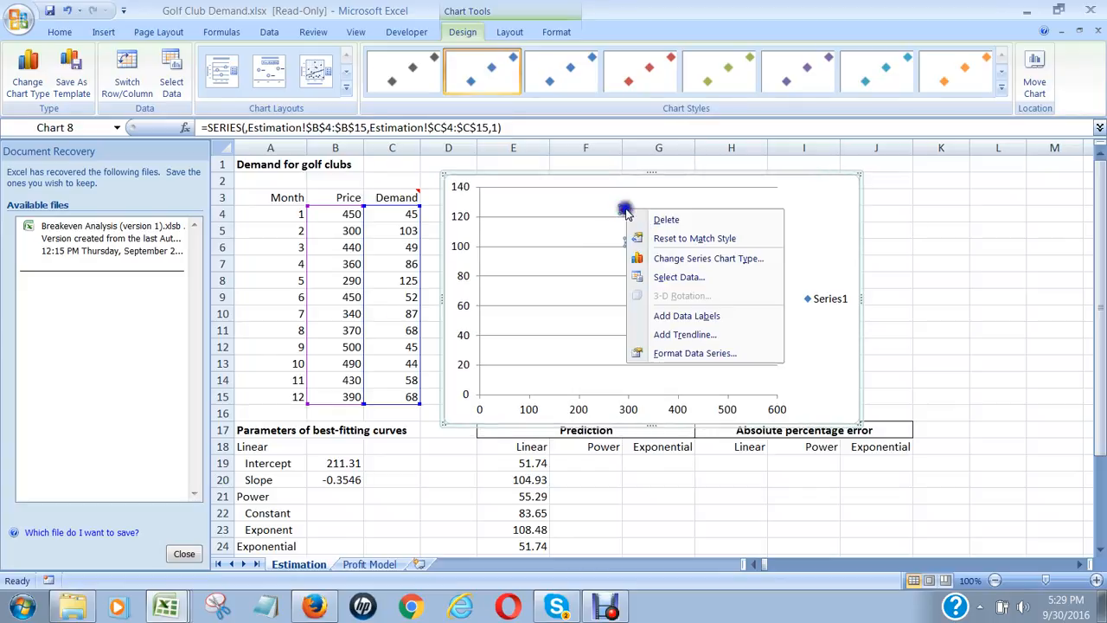
click(675, 336)
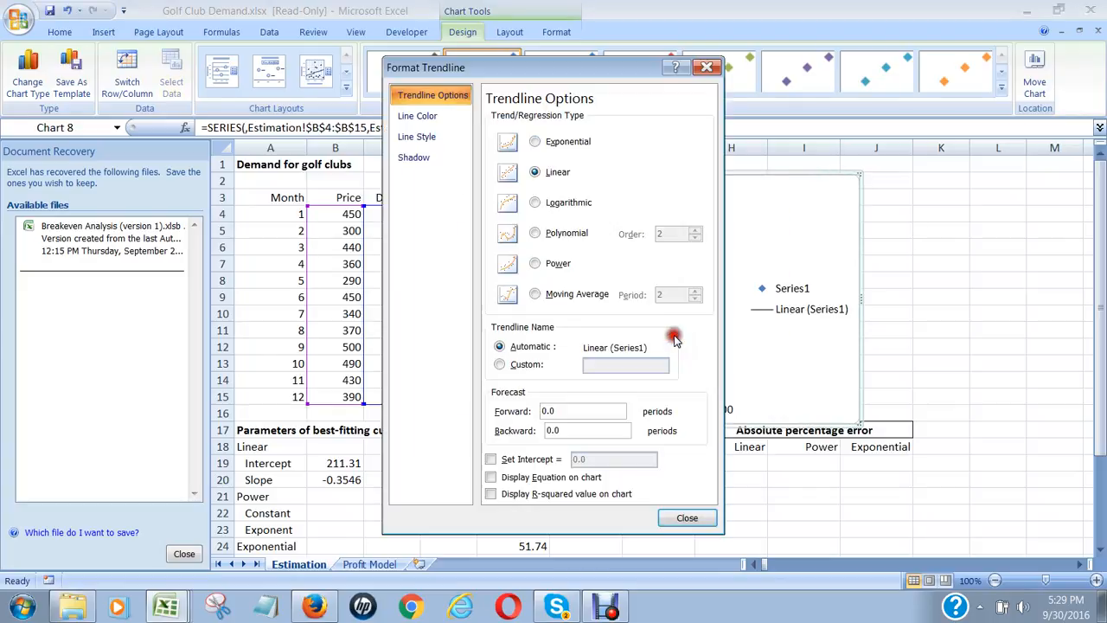
click(534, 263)
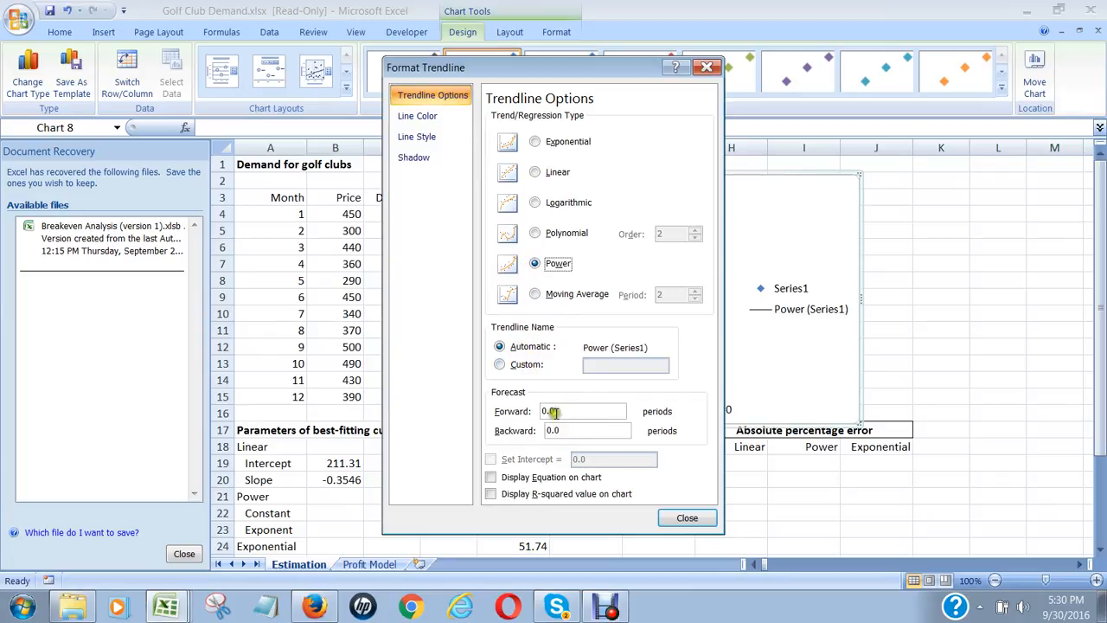
click(491, 478)
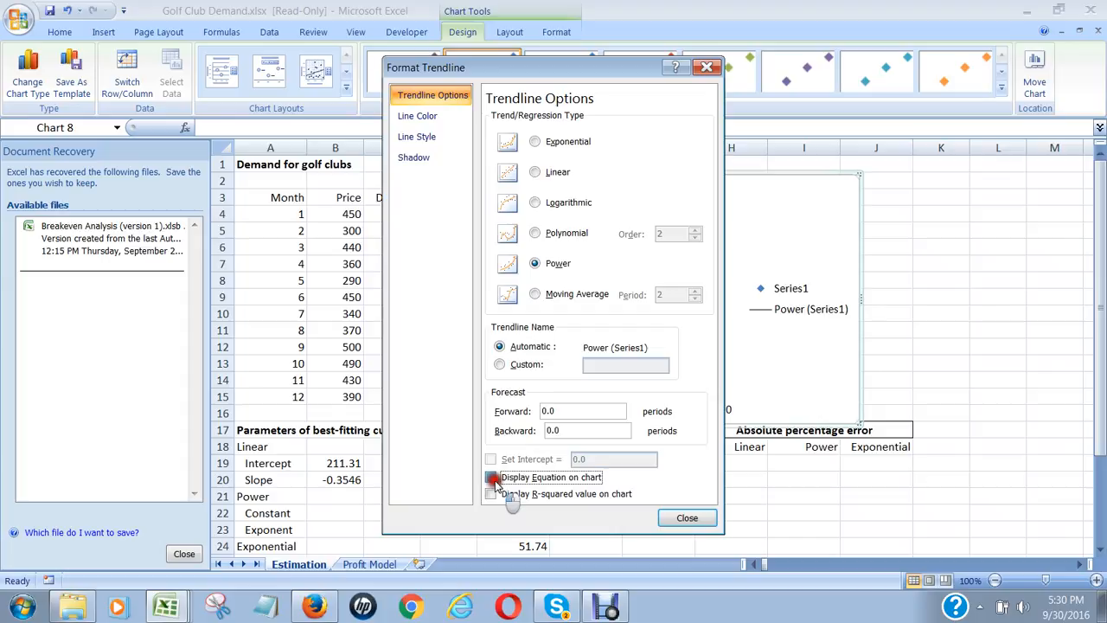
click(686, 519)
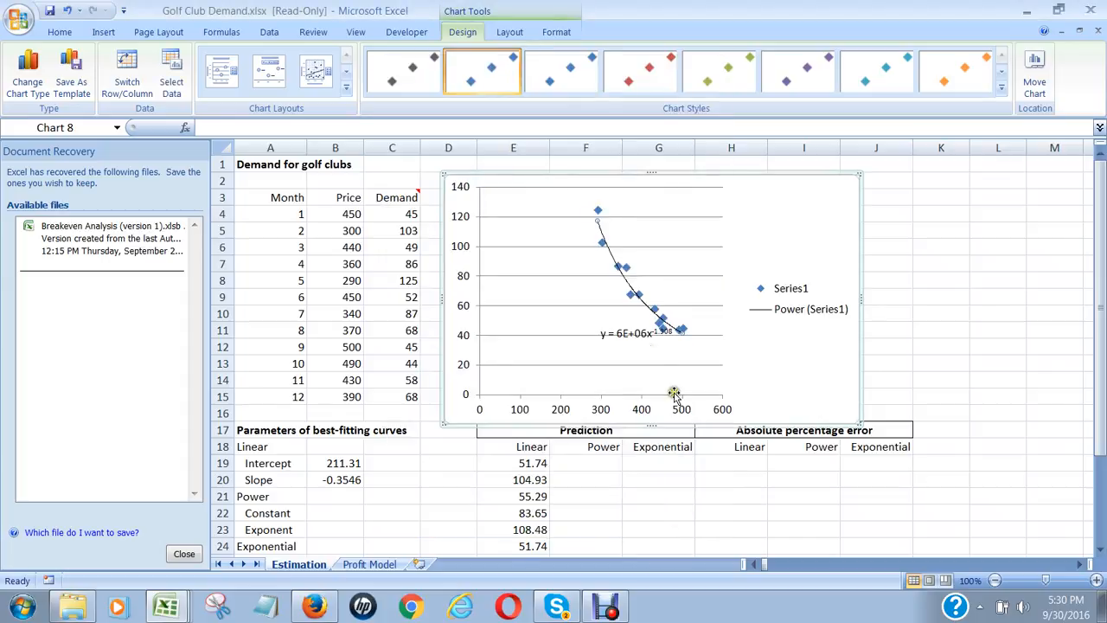
click(692, 349)
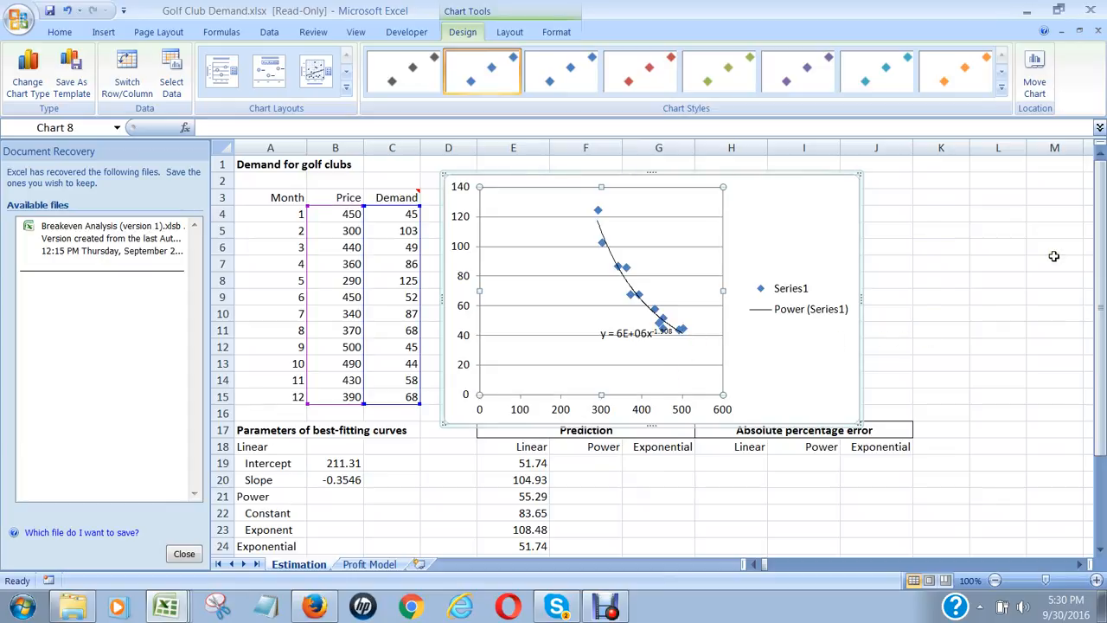
Step: Enter the power curve parameters: exponent -1.9082 in B23 and constant 5871064 in B22
click(341, 529)
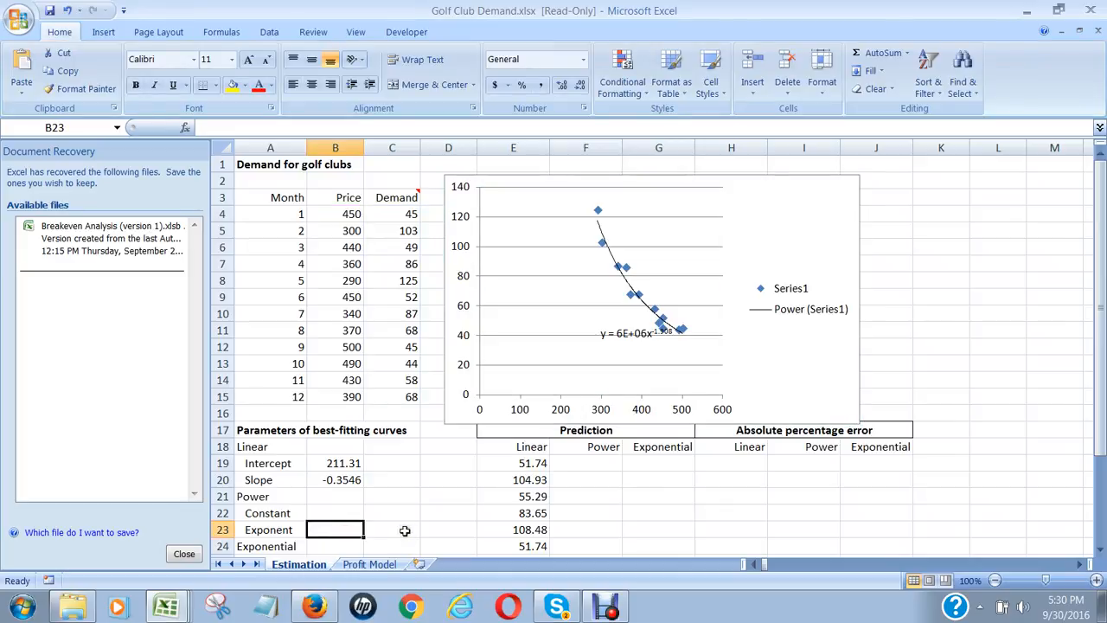
text(-)
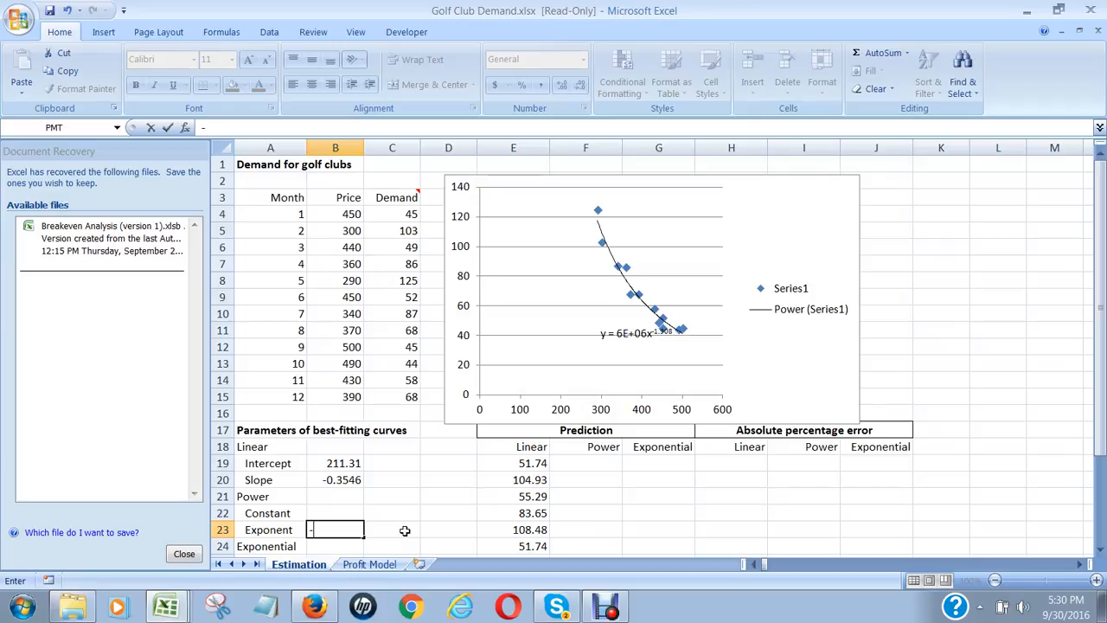
text(1.9082)
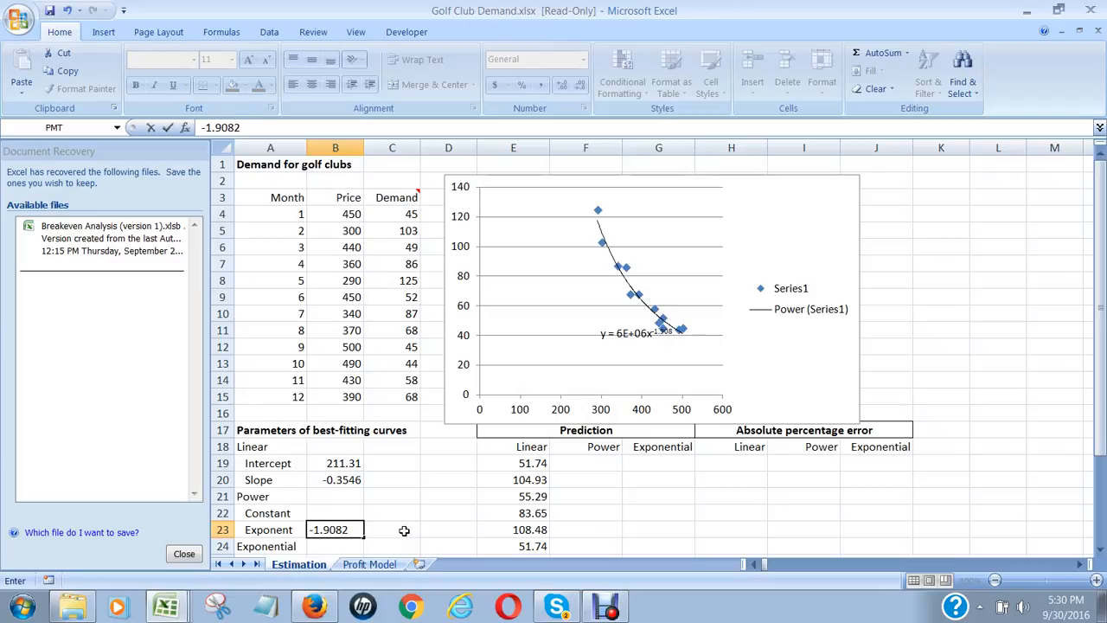
click(356, 507)
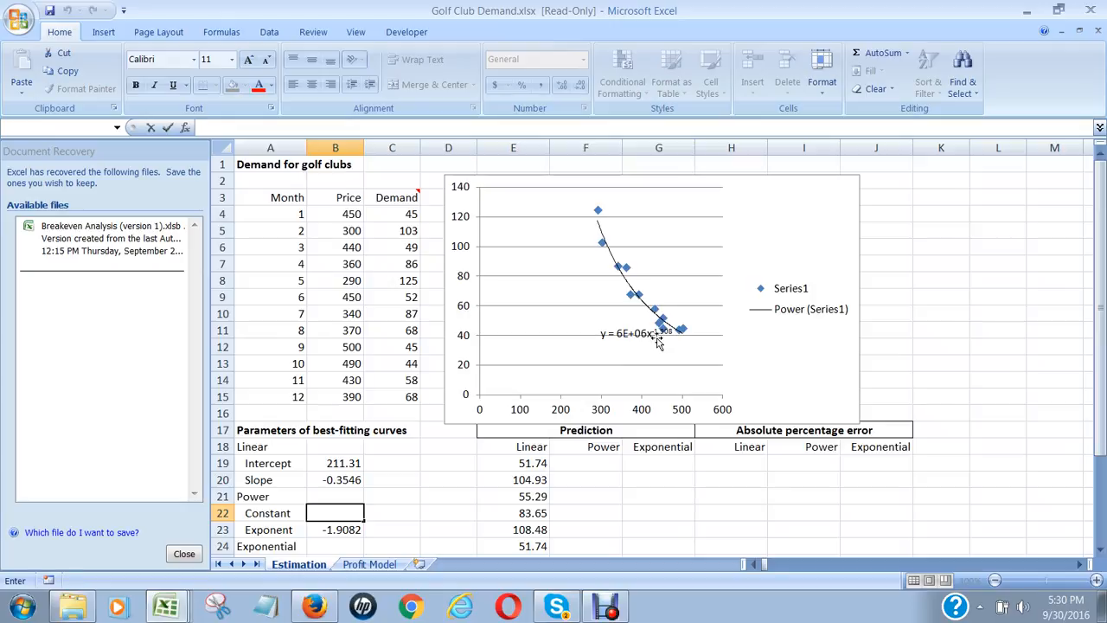
text(5871064)
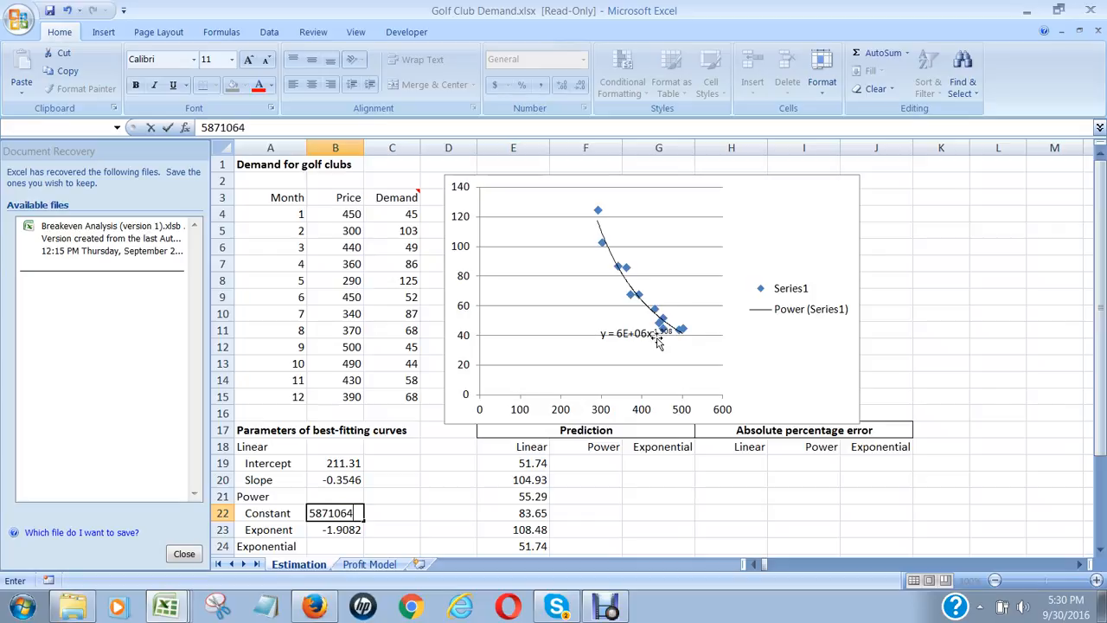
key(Return)
key(Up)
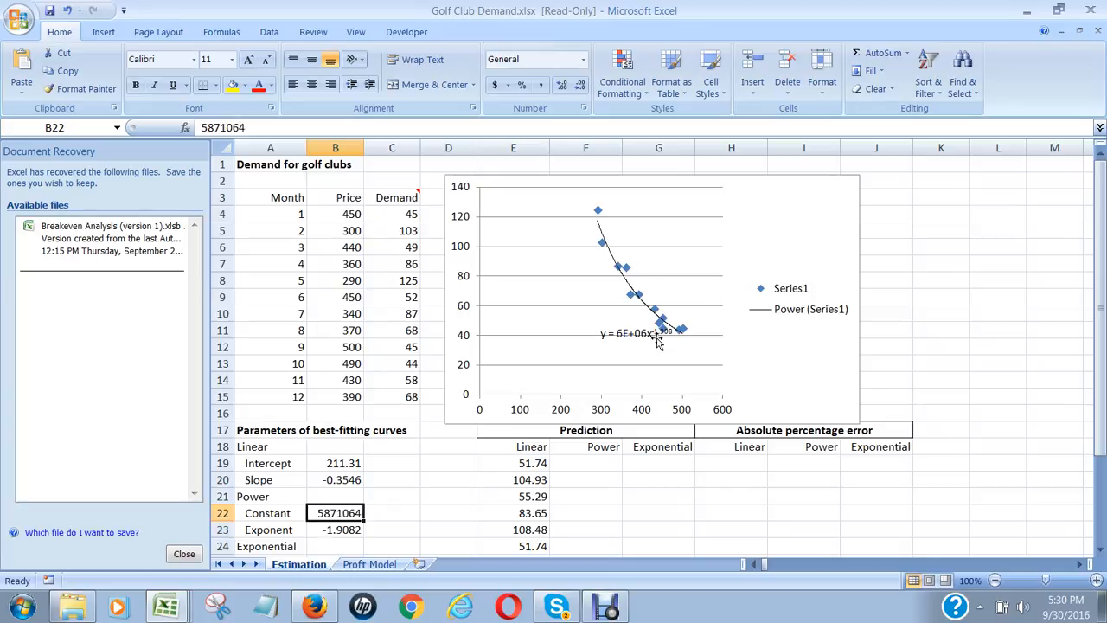
Step: Enter the rounded power constant 6000000 in C22, beside the exact constant
key(Right)
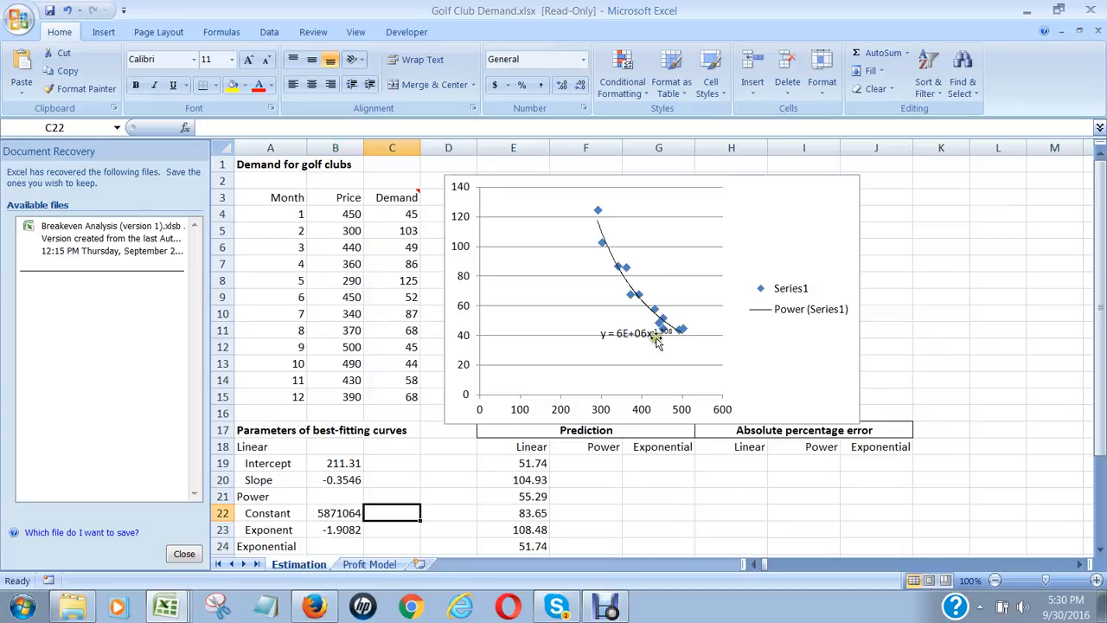
text(6000000)
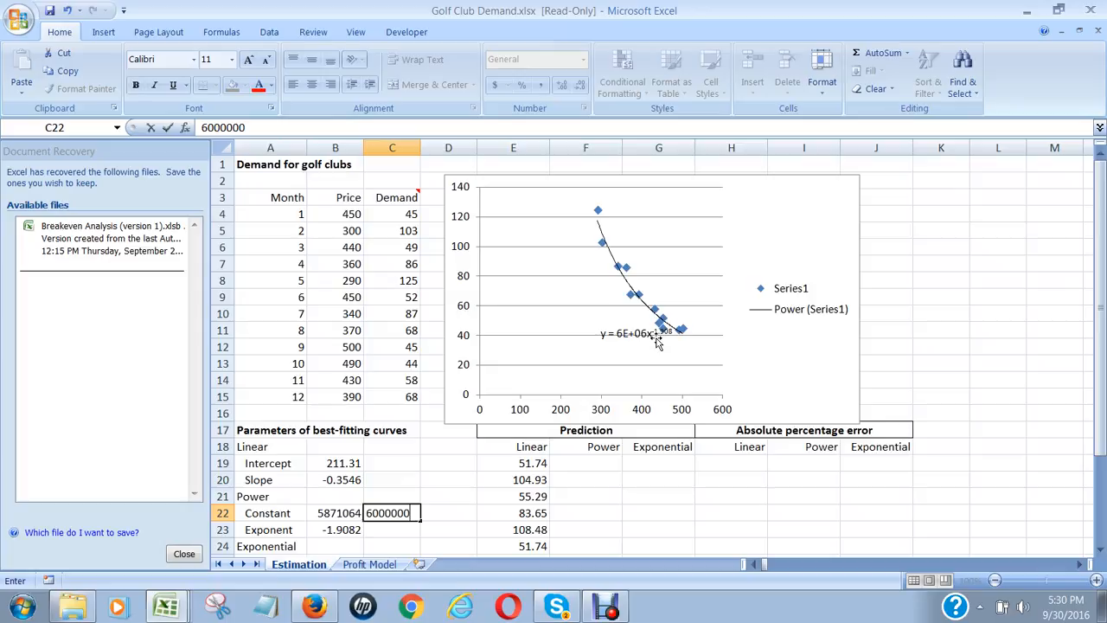
key(Return)
key(Up)
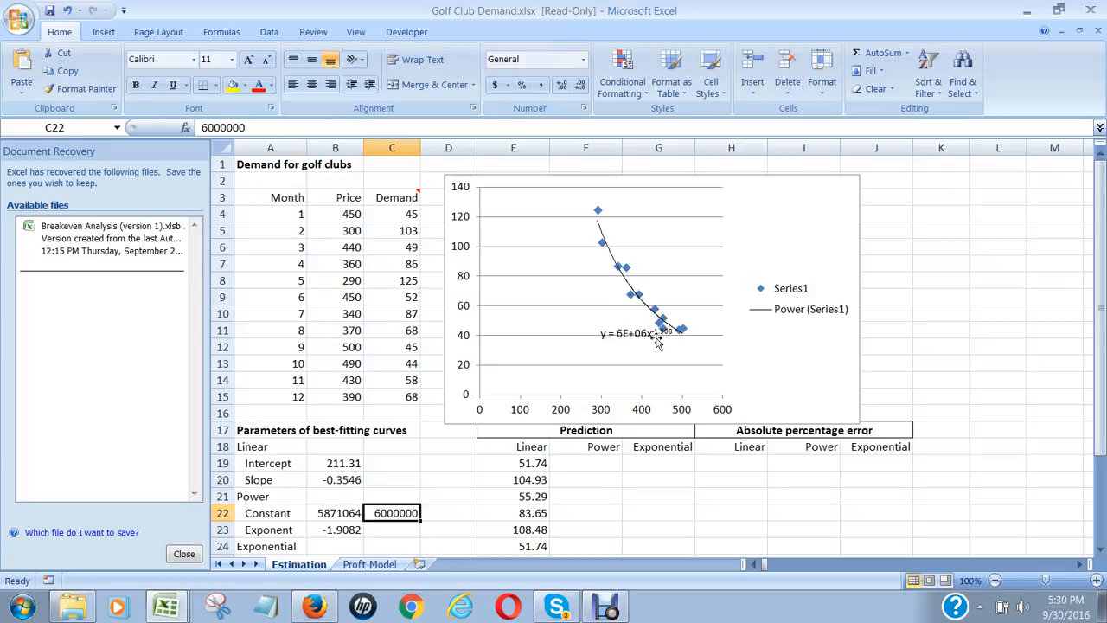
Step: Clear the rounded power constant from C22
key(Left)
key(Right)
key(Delete)
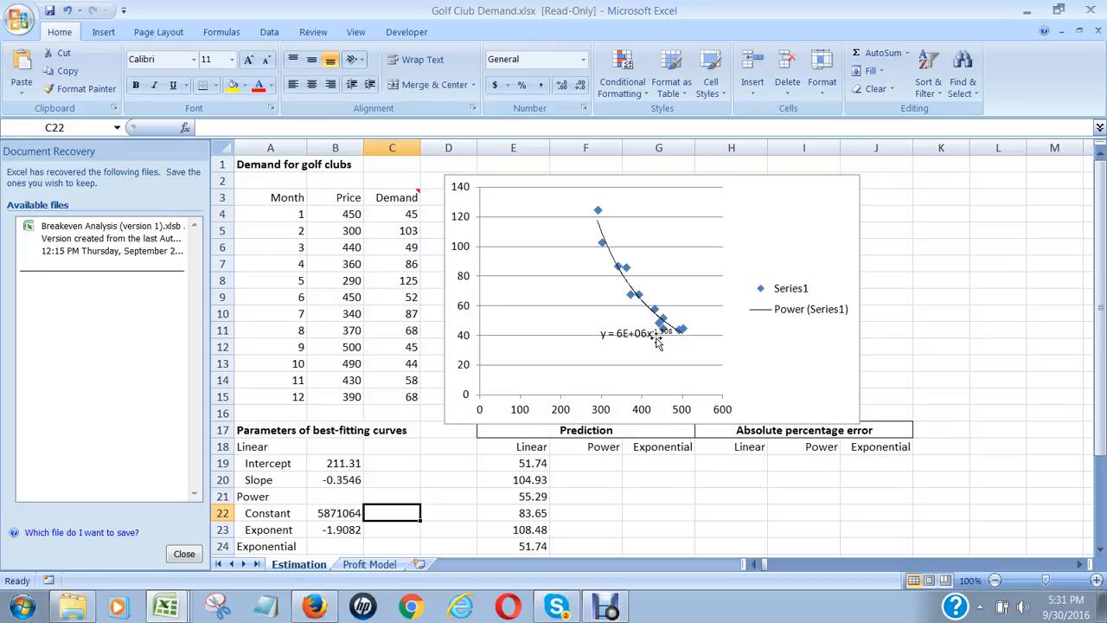
key(Left)
key(Down)
key(Down)
key(Down)
key(Down)
key(Down)
key(Up)
key(Up)
key(Up)
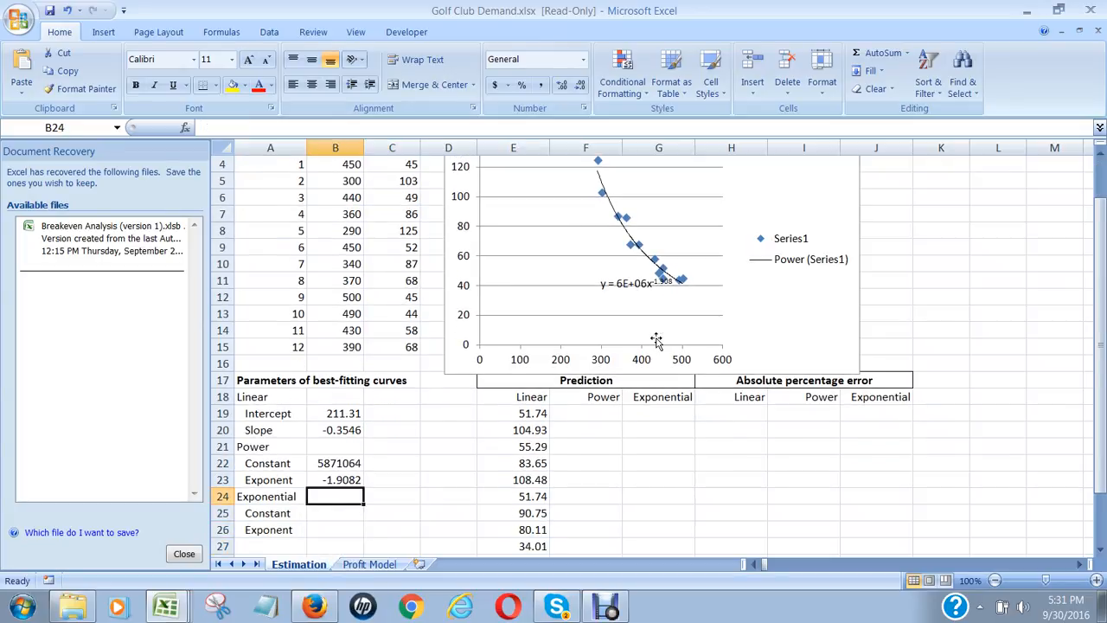
Step: Enter the power prediction formula =$B$22*B4^B23 in F19, the first row of the Power prediction column
click(592, 406)
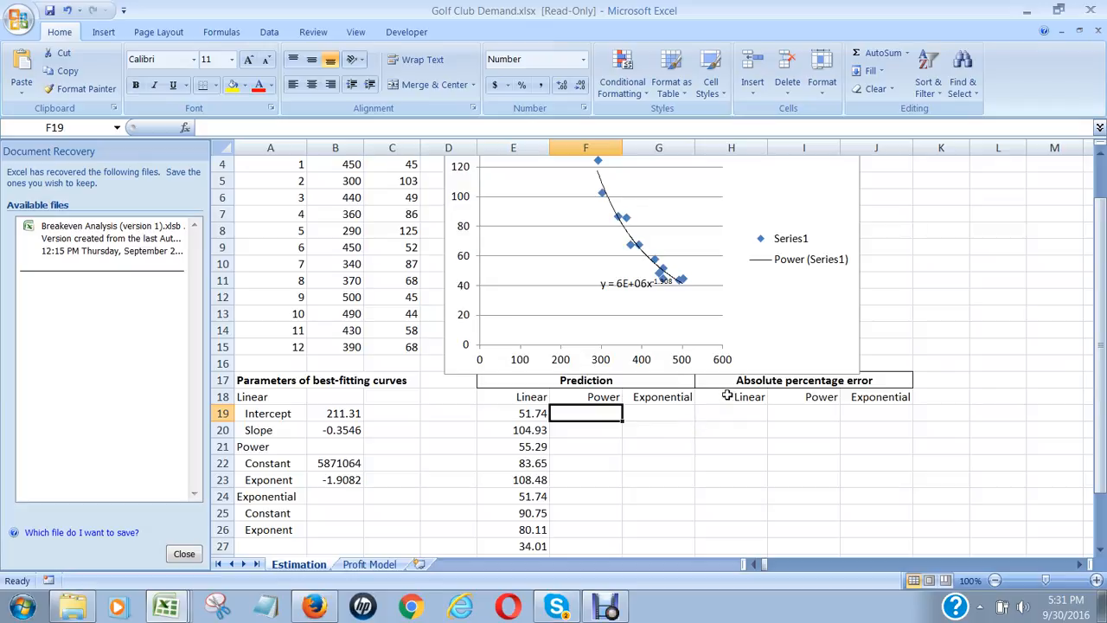
text(=)
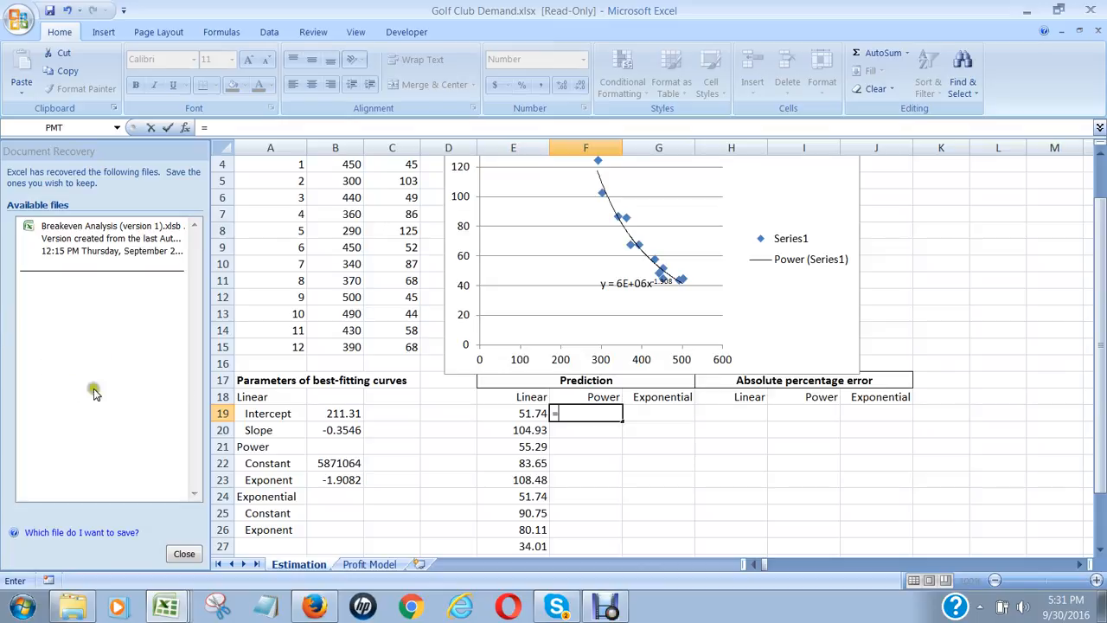
click(341, 465)
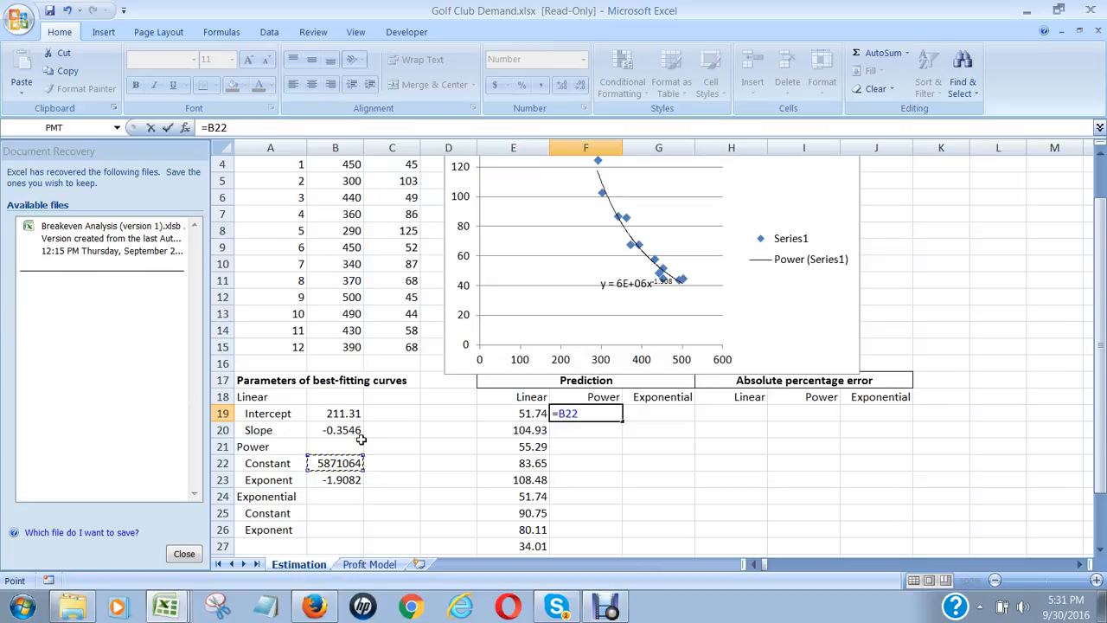
key(F4)
text(+)
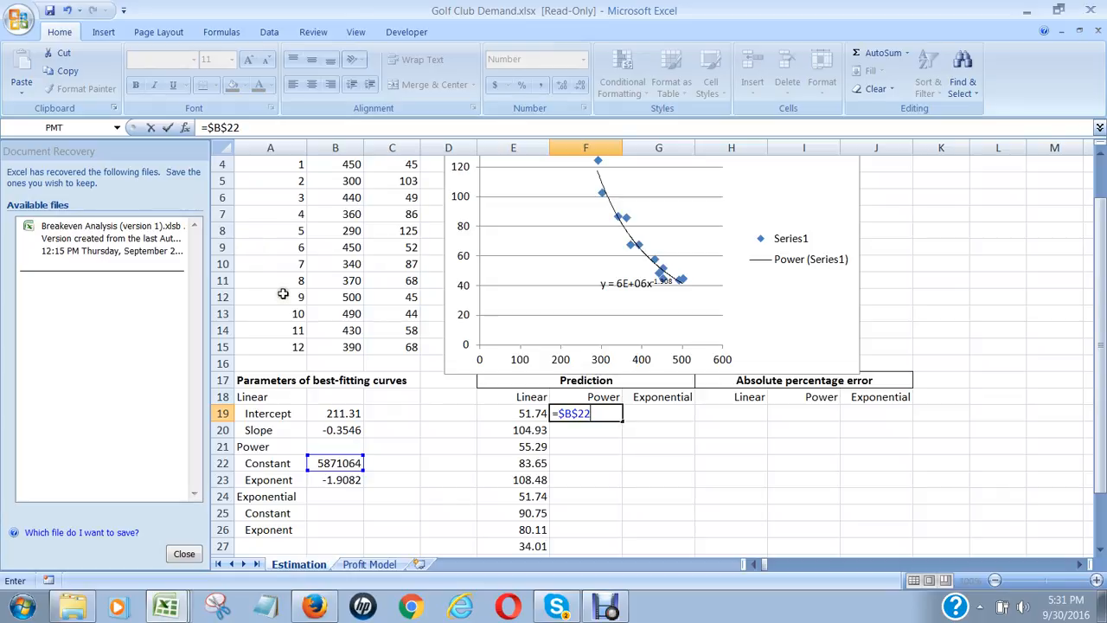
text(*)
scroll(362, 285, up, 1)
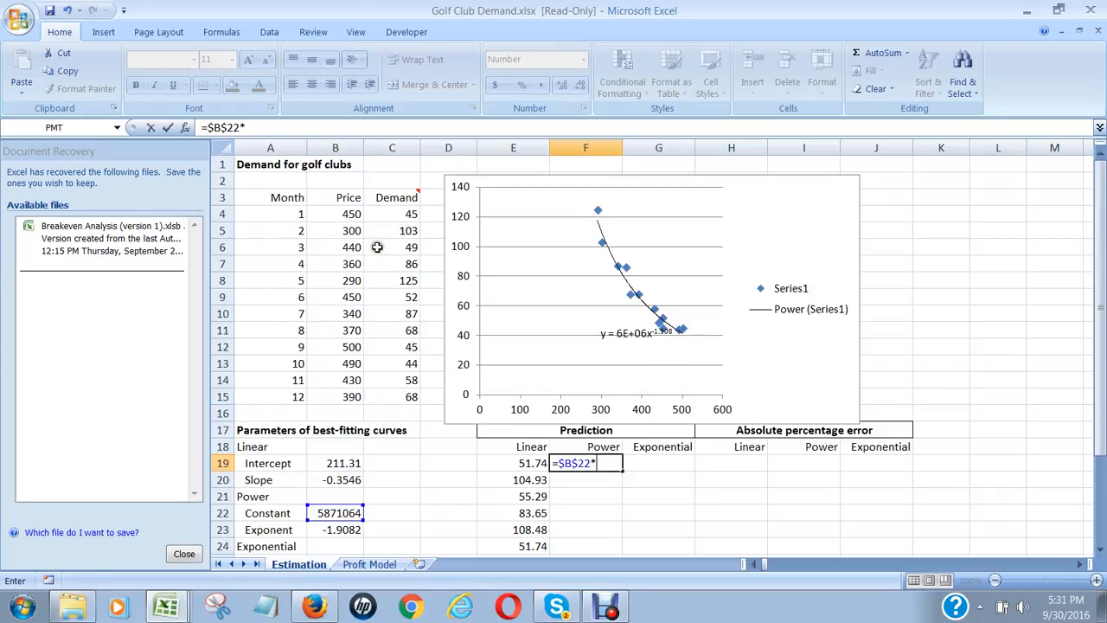
click(352, 214)
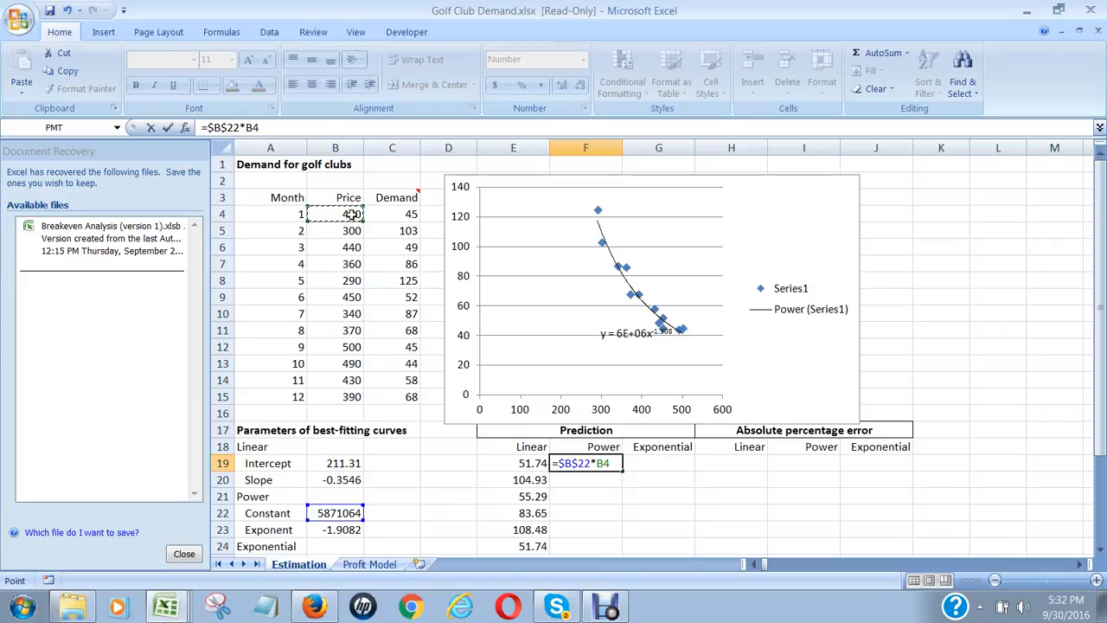
text(^)
click(350, 530)
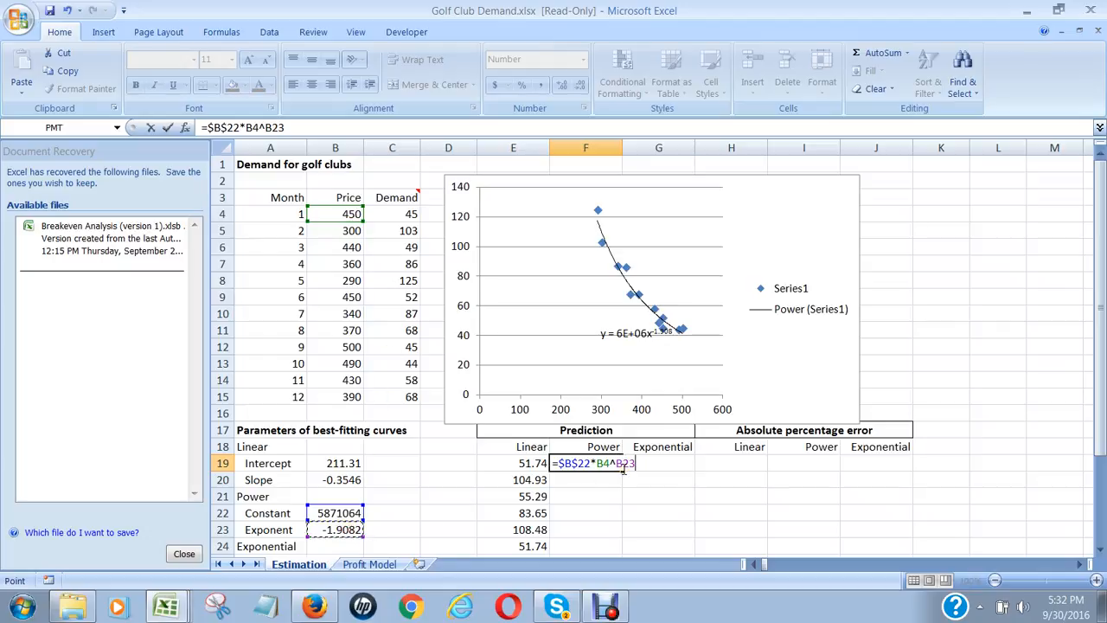
key(ctrl+Return)
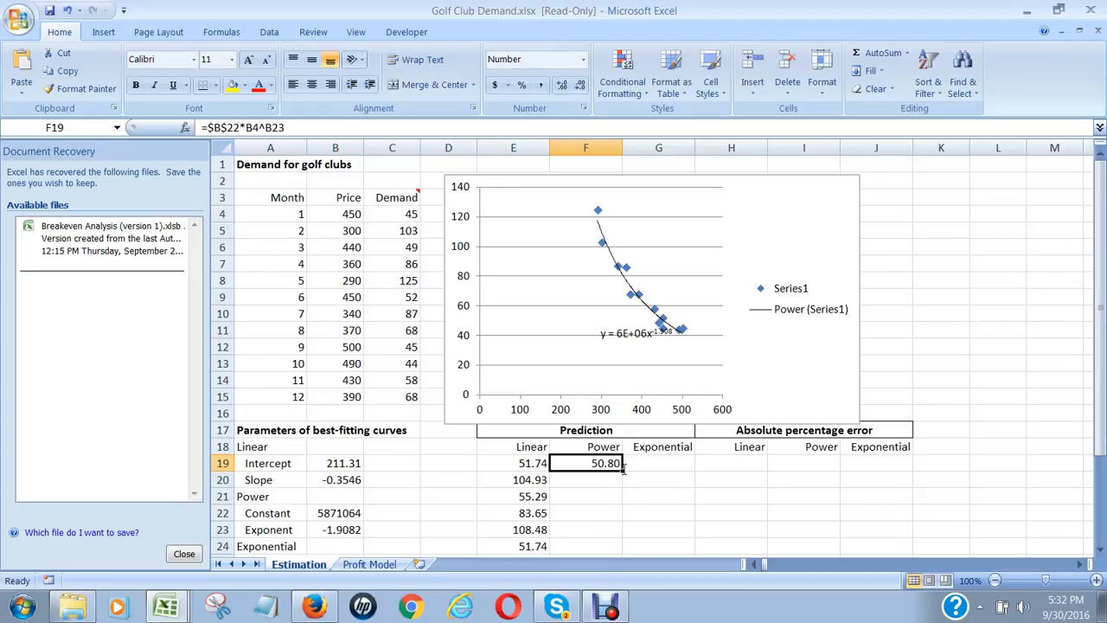
Step: Make the exponent reference in F19 absolute so the formula reads =$B$22*B4^$B$23
key(F2)
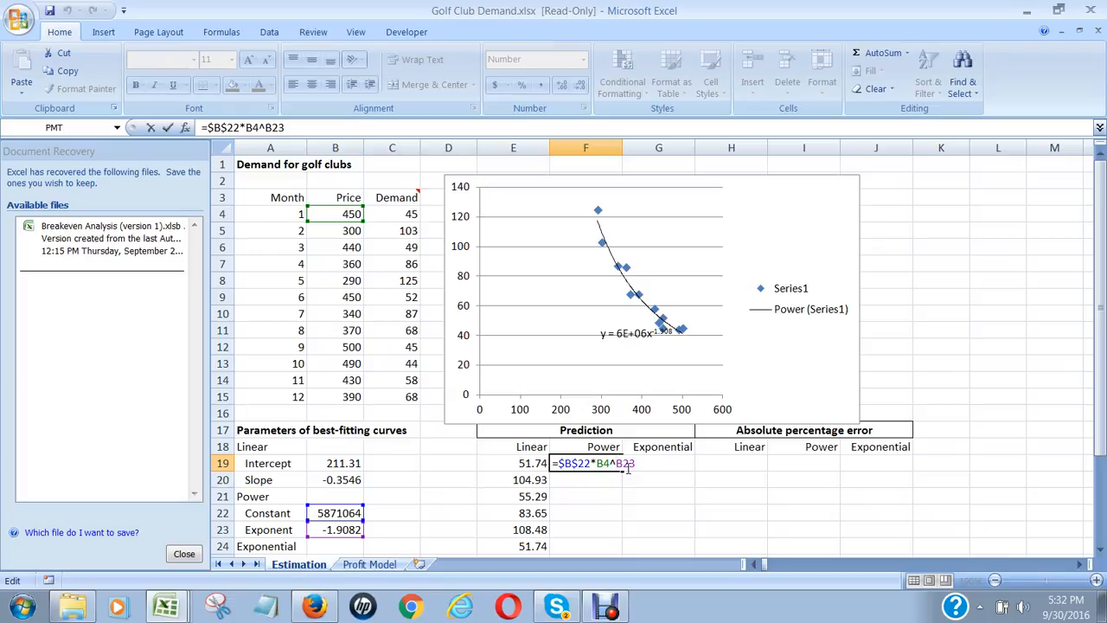
key(F4)
key(Return)
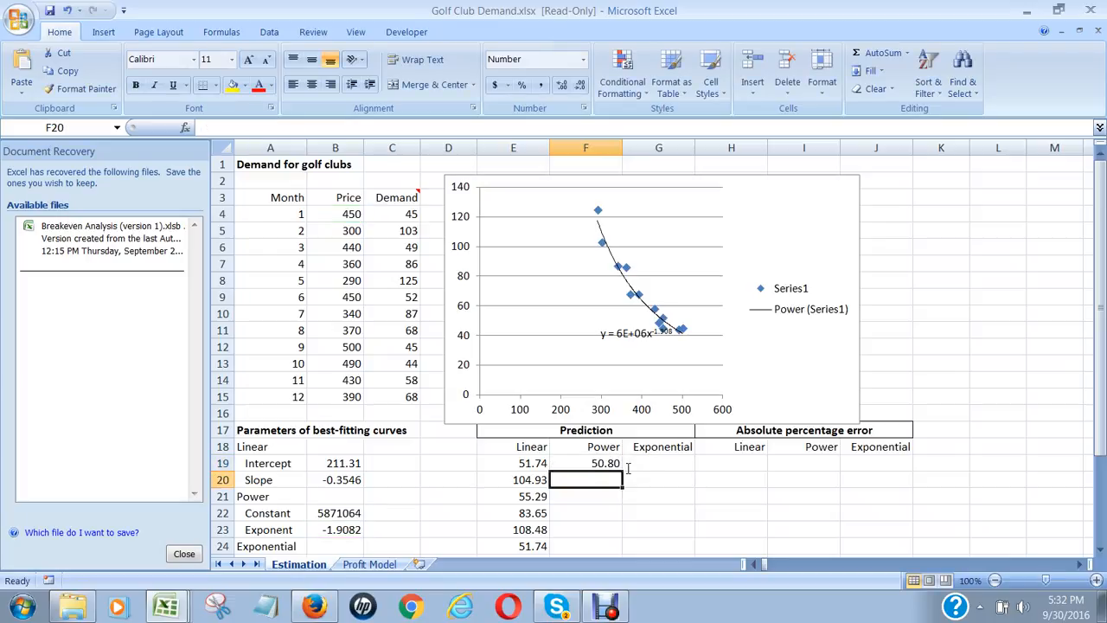
key(Up)
key(Down)
key(Down)
key(Left)
key(Left)
key(Down)
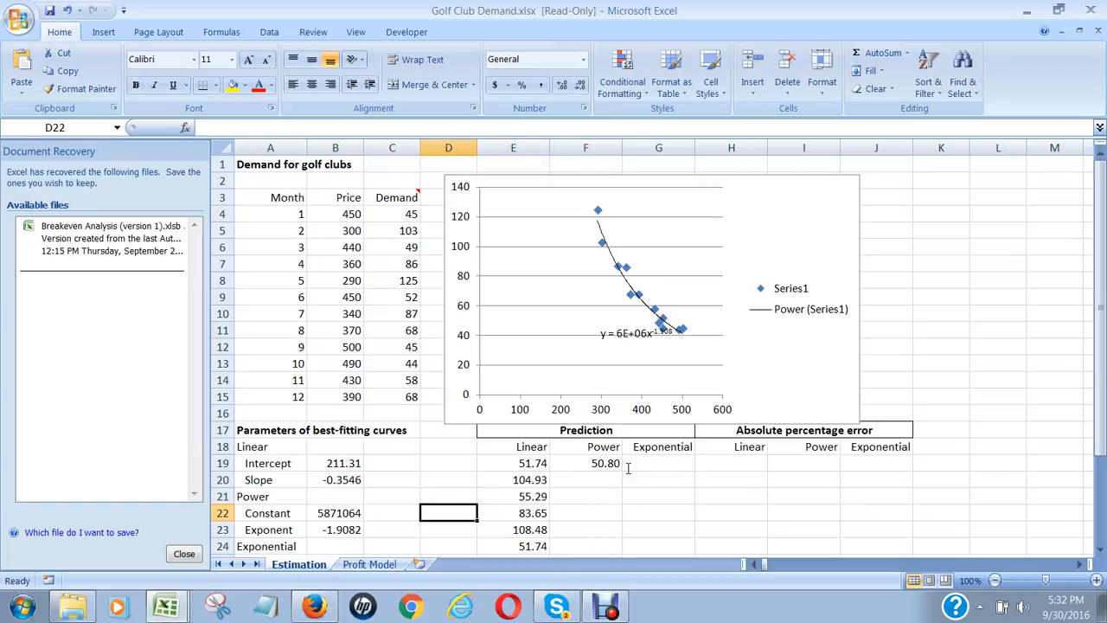
key(Left)
key(Left)
key(Down)
Step: Copy the power prediction formula from F19 down to F20:F30
key(Up)
key(Up)
key(Up)
key(Up)
key(Right)
key(Right)
key(Right)
key(Right)
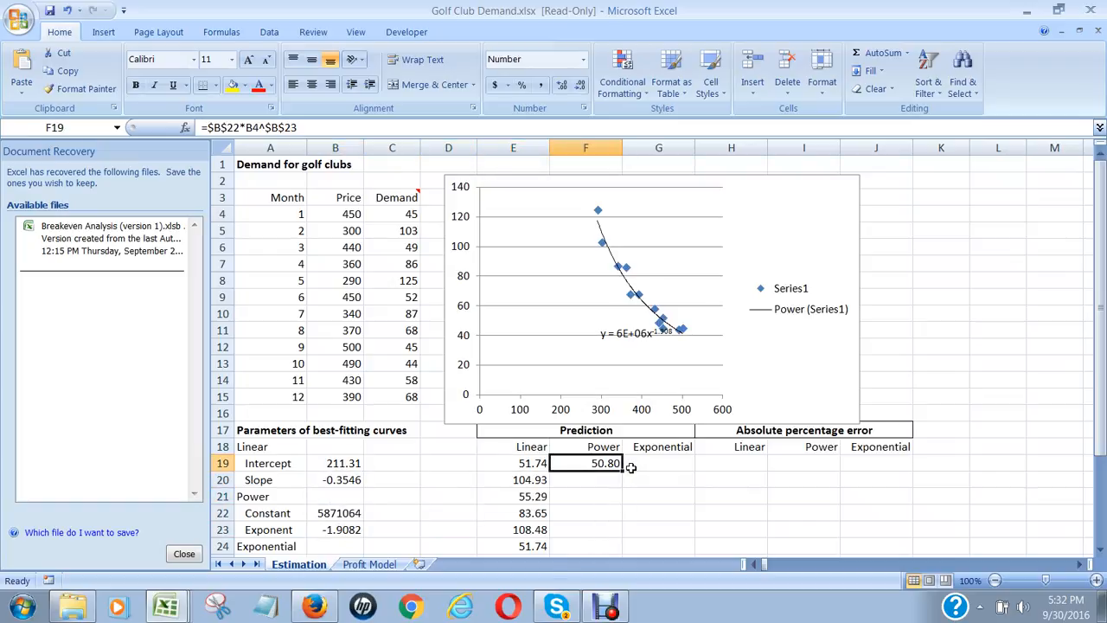
key(ctrl+c)
key(Down)
key(shift+Down)
key(shift+Down)
key(shift+Down)
key(shift+Down)
key(shift+Down)
key(shift+Down)
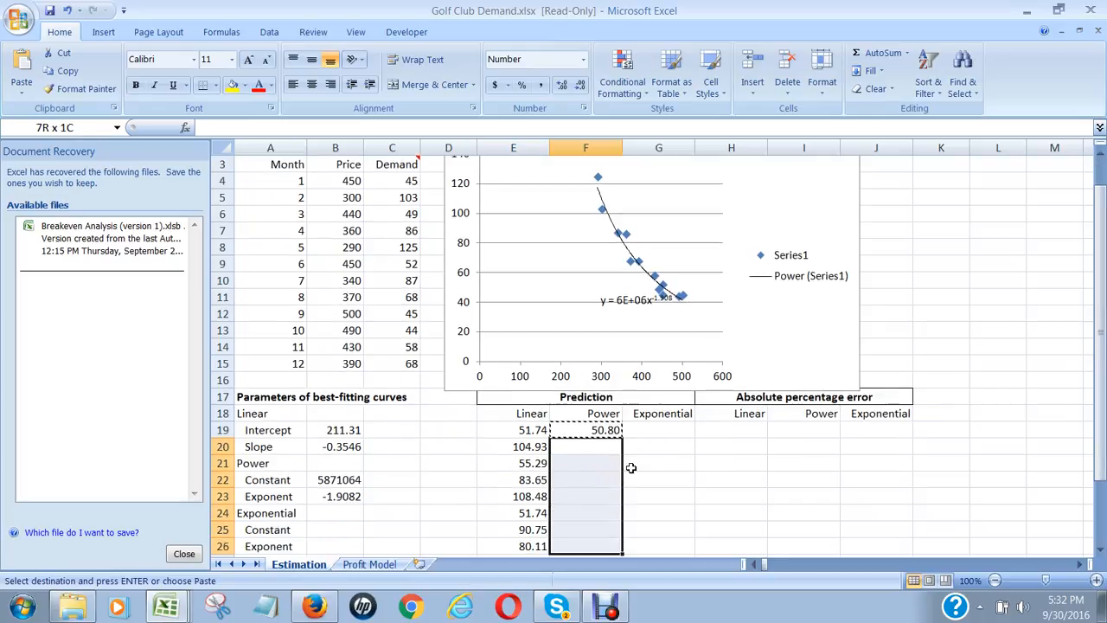
key(shift+Down)
key(shift+Down)
key(shift+Down)
key(shift+Down)
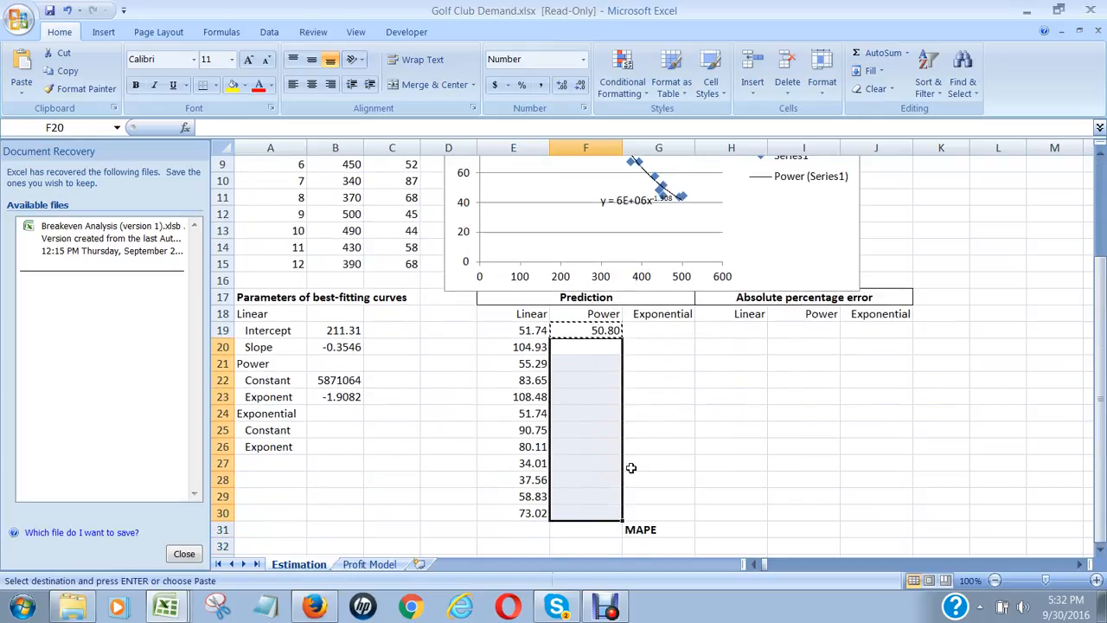
key(ctrl+v)
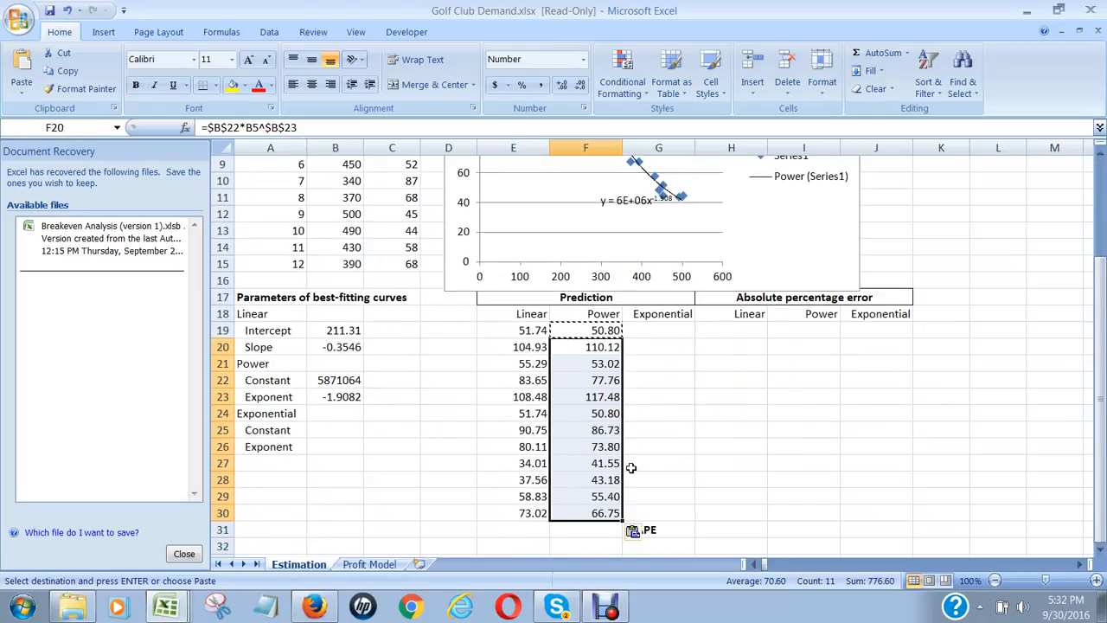
key(Escape)
key(Up)
key(Up)
key(Down)
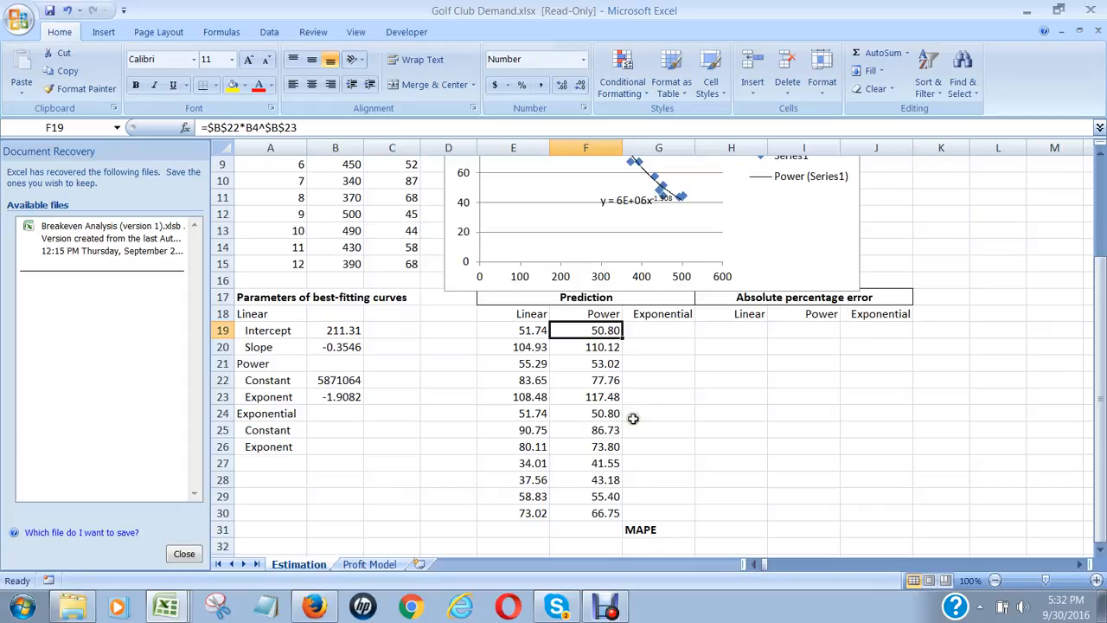
Step: Remove the power trendline scatter chart from the Estimation sheet
click(944, 245)
scroll(941, 234, up, 3)
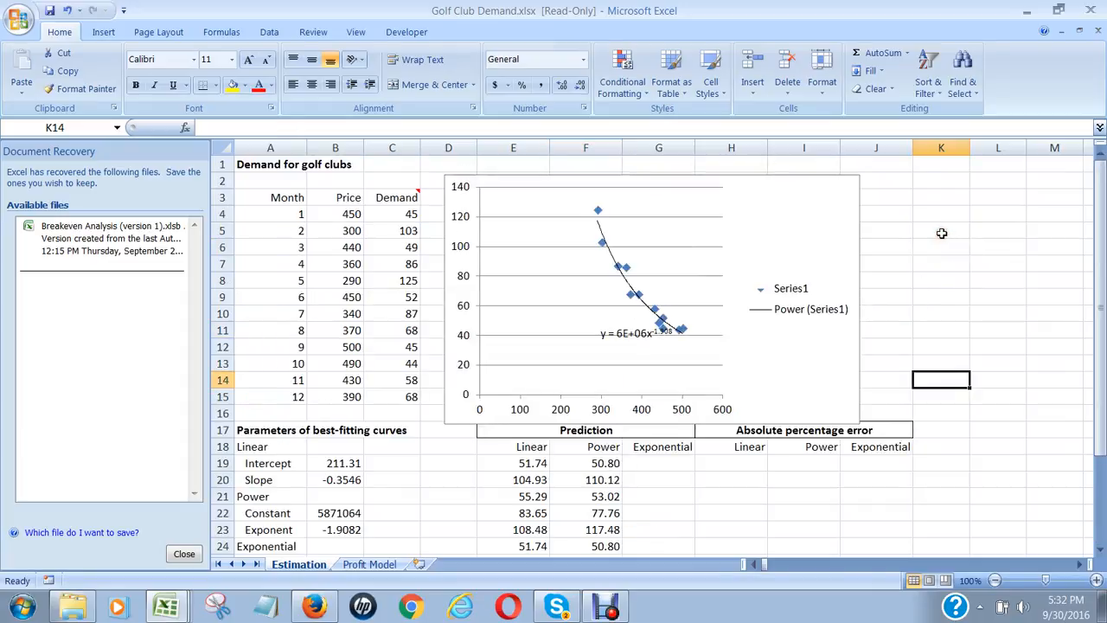
right_click(712, 212)
click(711, 214)
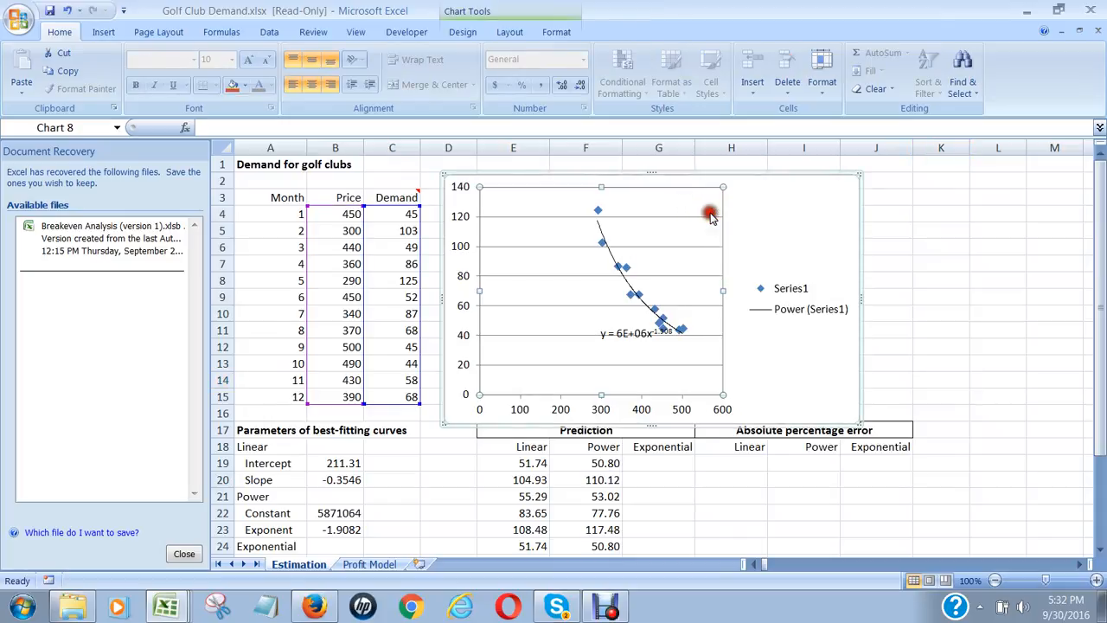
click(650, 173)
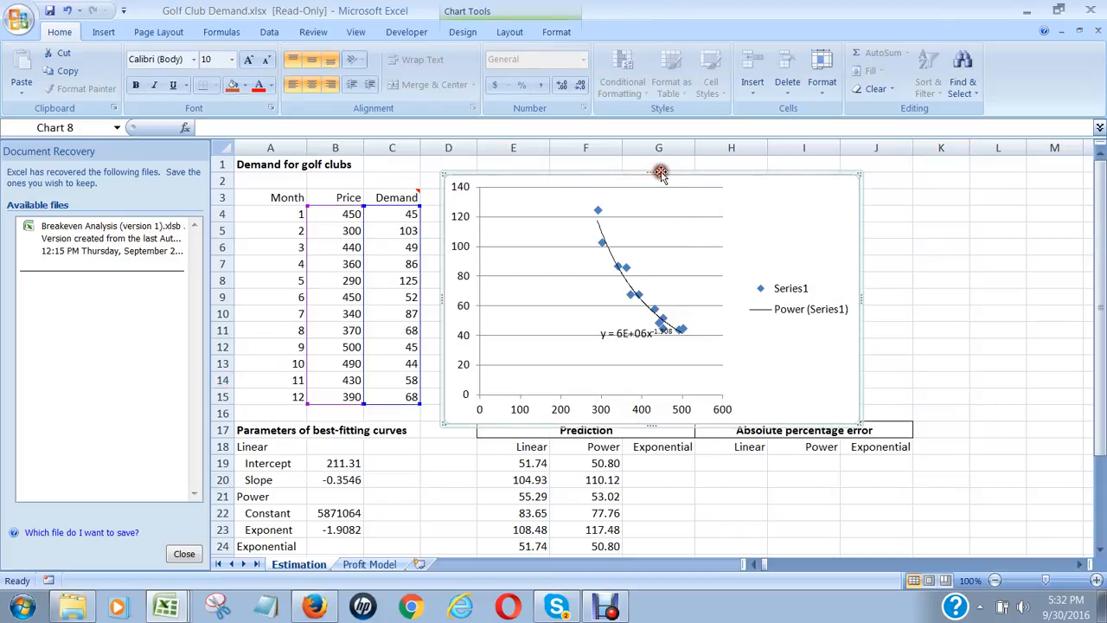
right_click(657, 171)
click(668, 180)
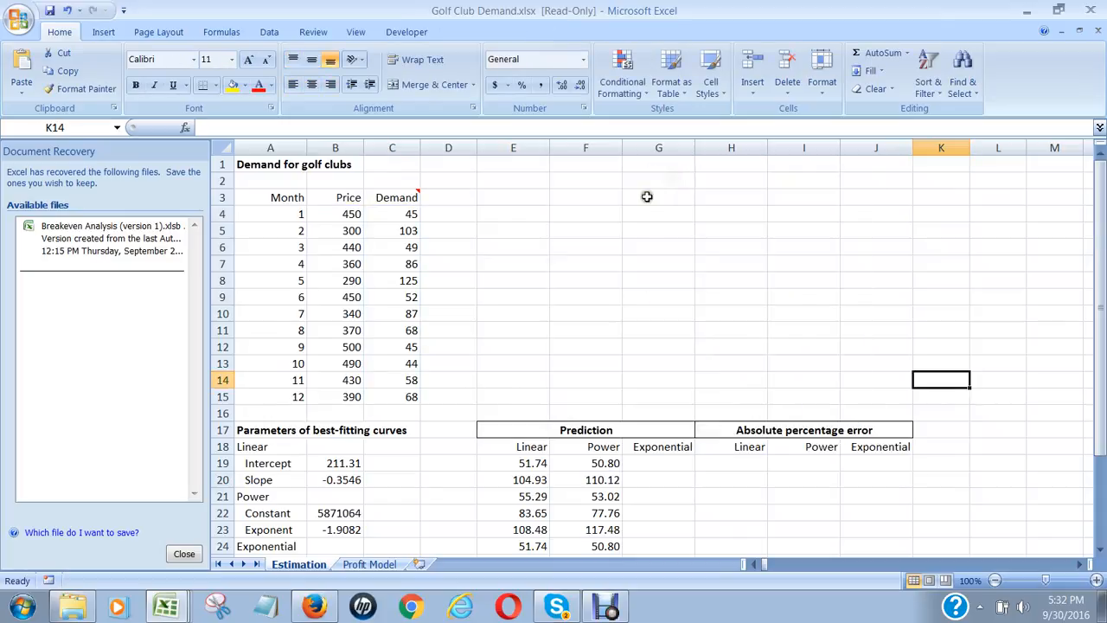
Step: Insert a markers-only scatter chart of the price and demand data in B4:C15 and move it above the Prediction table
click(337, 213)
key(shift+Right)
key(shift+Down)
key(shift+Down)
key(shift+Down)
key(shift+Down)
key(shift+Down)
key(shift+Down)
key(shift+Down)
key(shift+Down)
key(shift+Down)
key(shift+Down)
key(shift+Down)
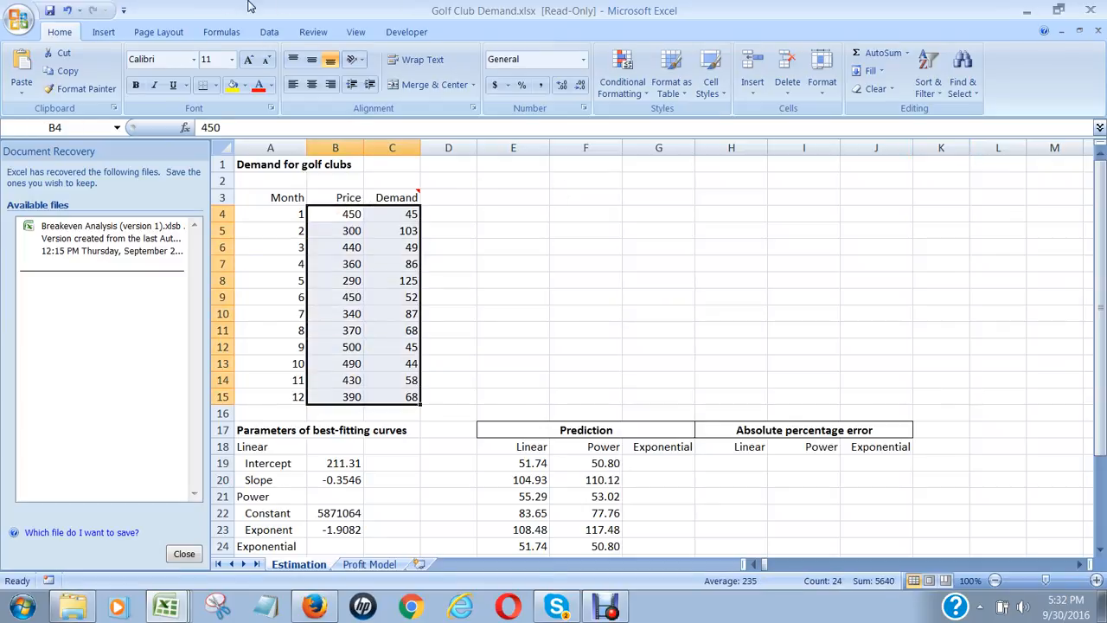
click(103, 32)
click(445, 83)
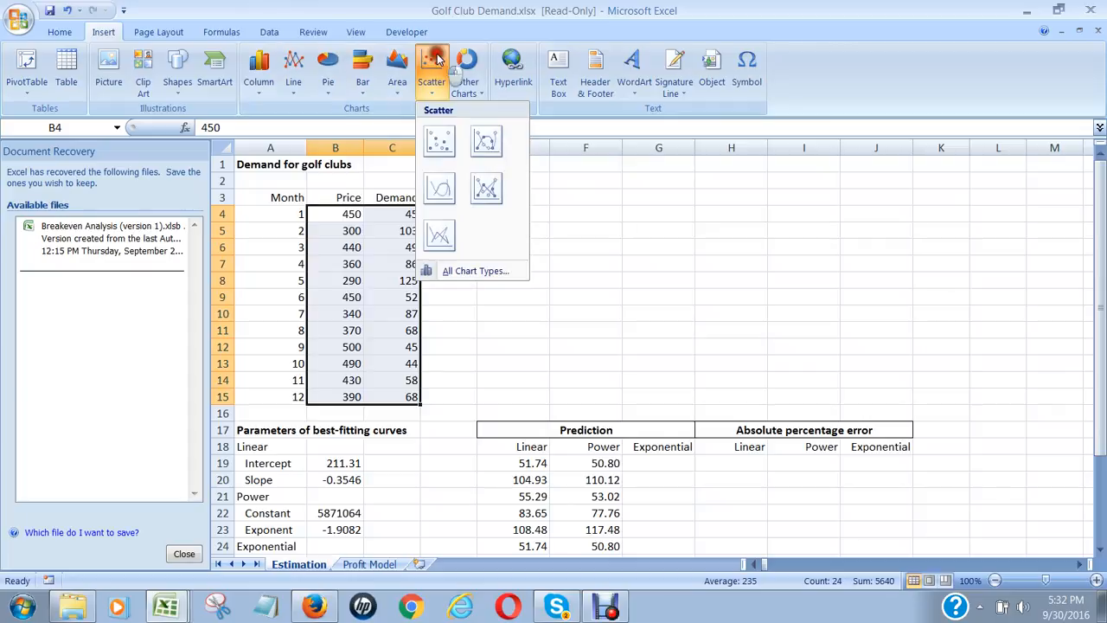
click(447, 140)
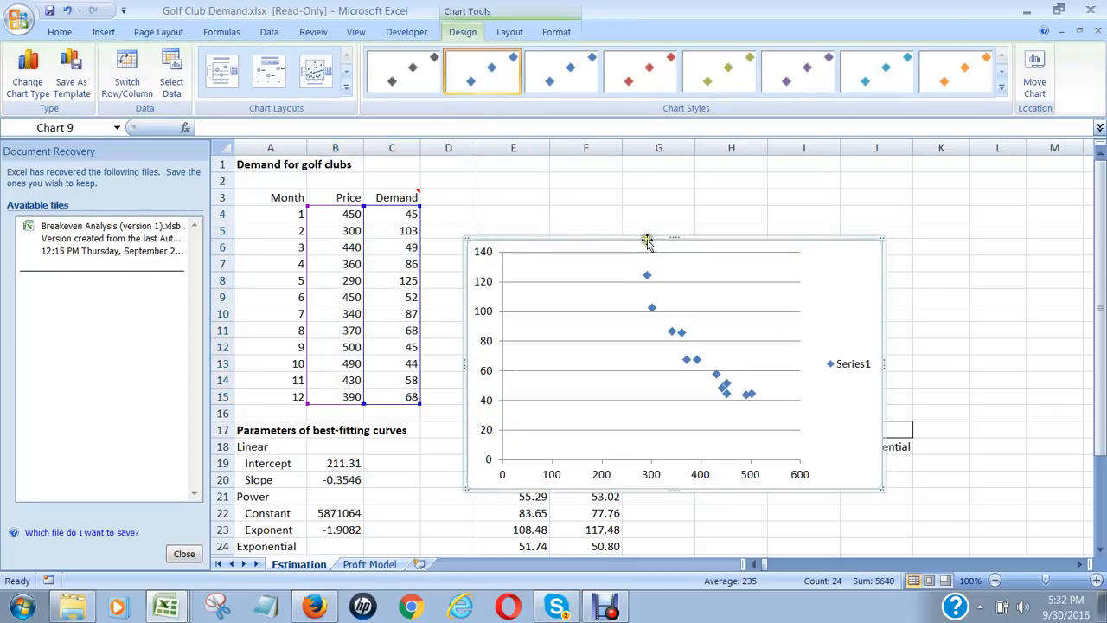
drag(646, 240, 646, 163)
Step: Add an exponential trendline to the scatter chart's data series and display its equation on the chart
click(647, 198)
right_click(676, 255)
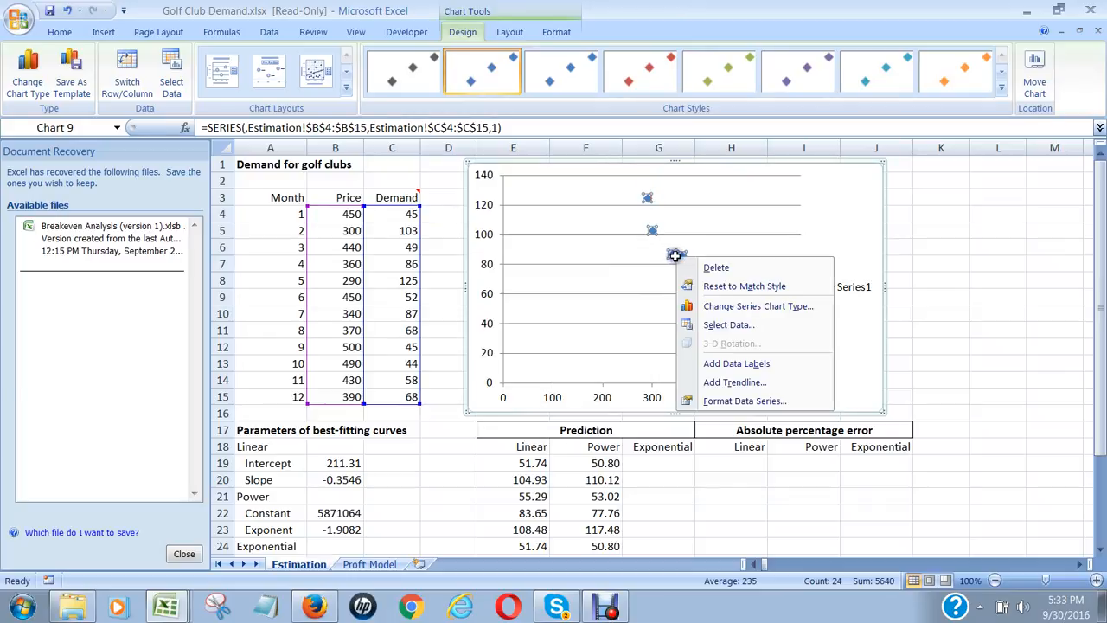
click(740, 386)
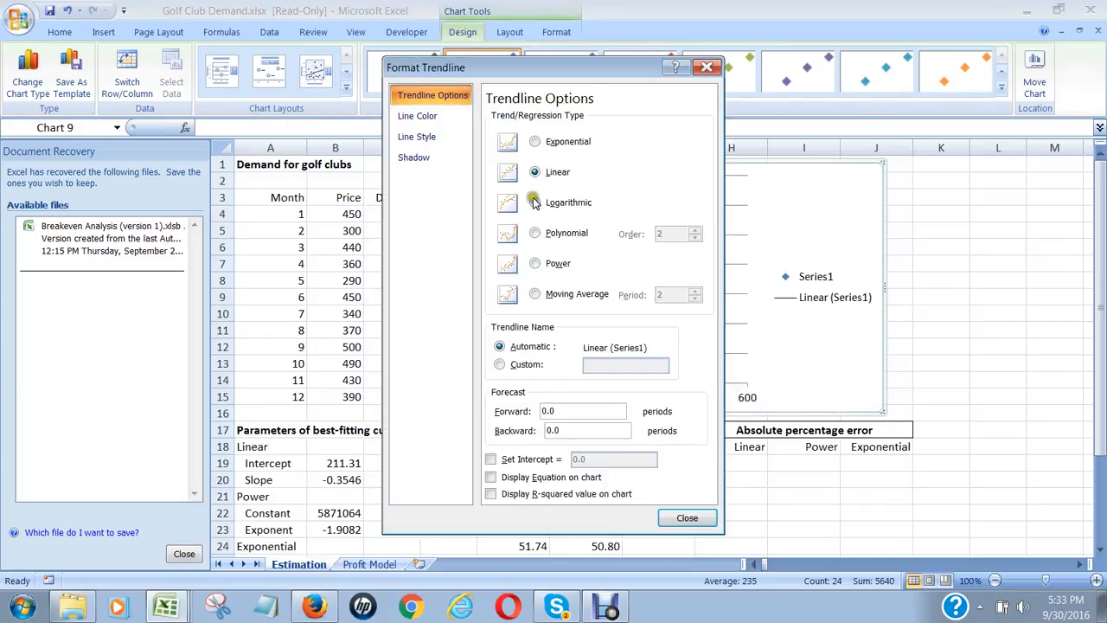
click(534, 141)
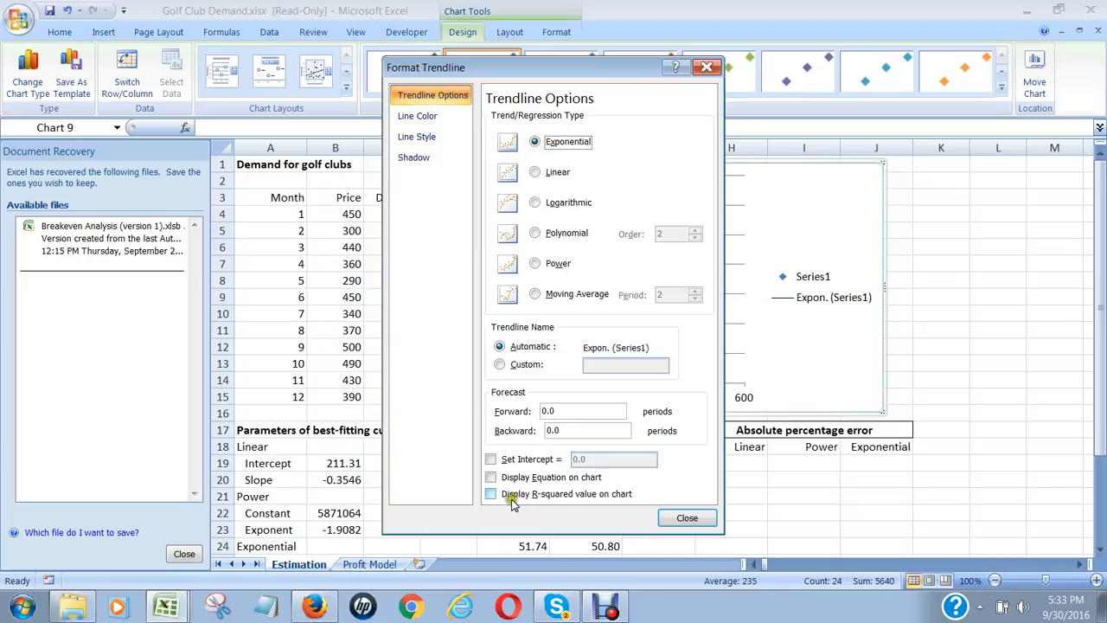
click(490, 476)
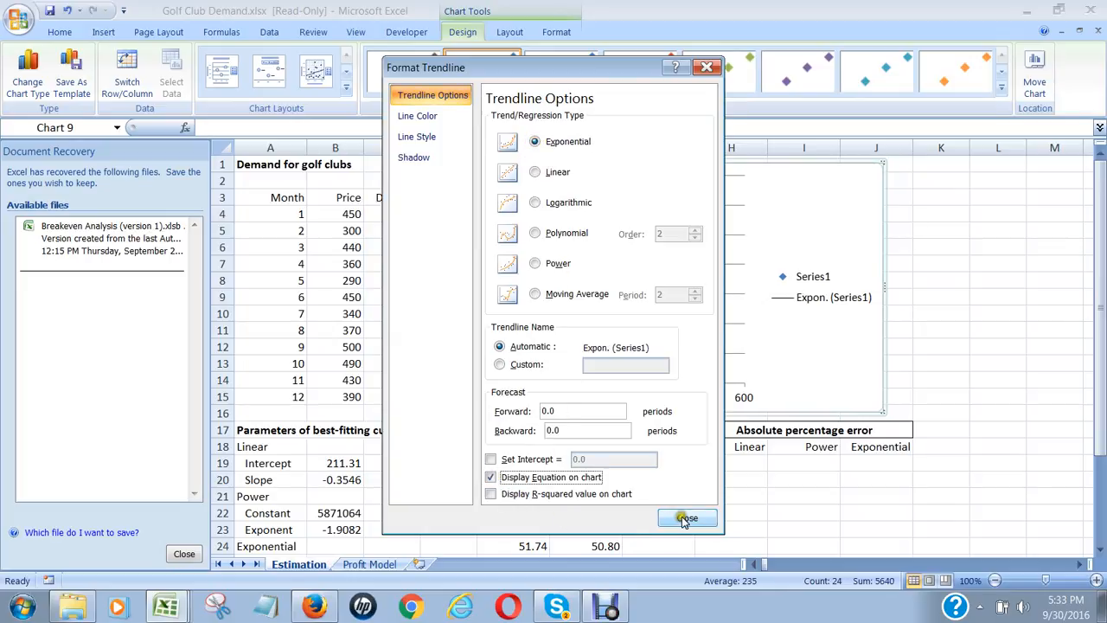
click(685, 519)
click(679, 515)
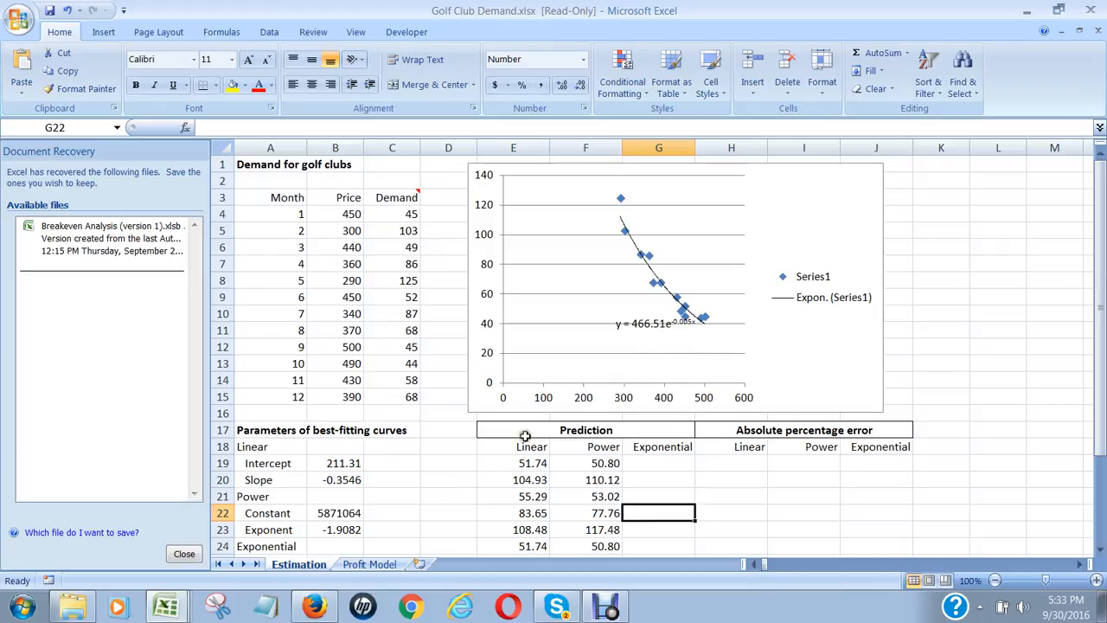
Step: Enter the exponential curve's parameters: constant 466.51 in B25 and exponent -0.00491 in B26
scroll(407, 484, down, 2)
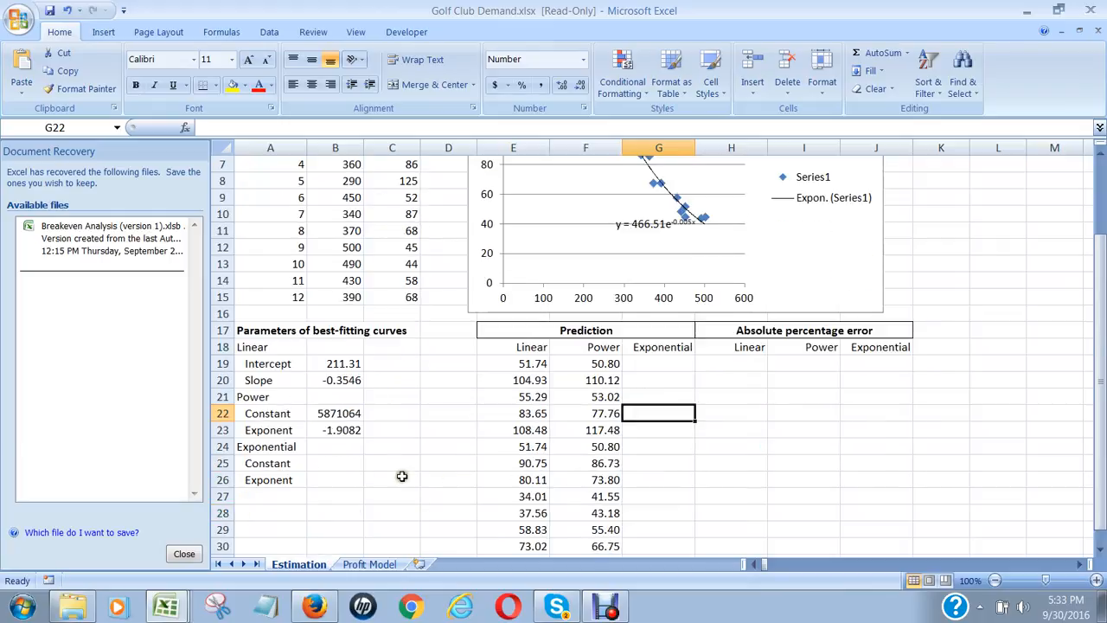
click(337, 463)
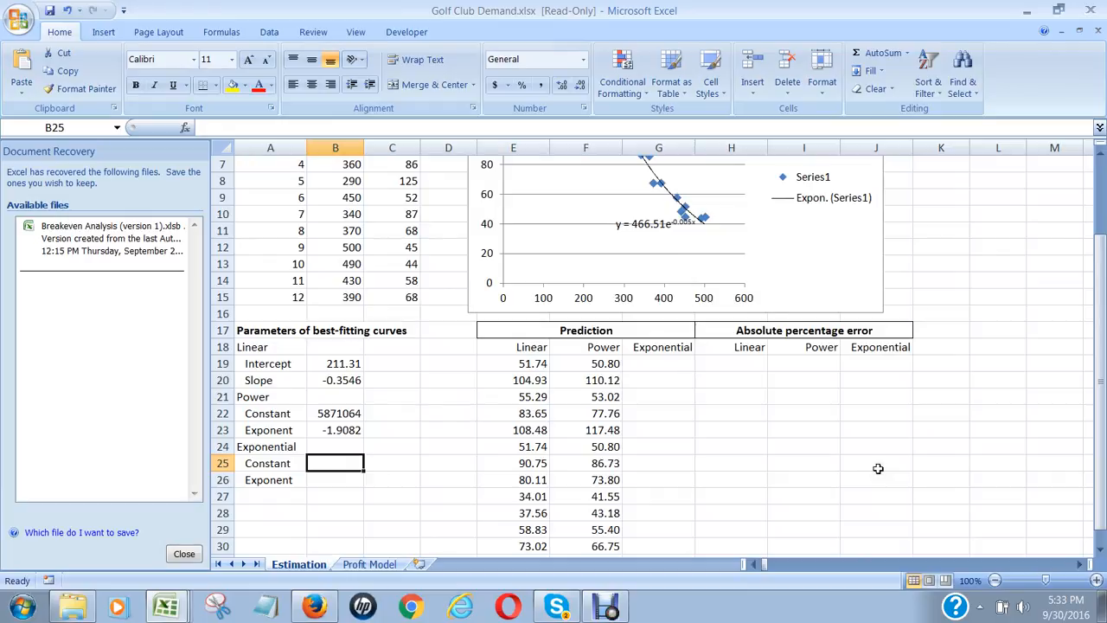
text(4)
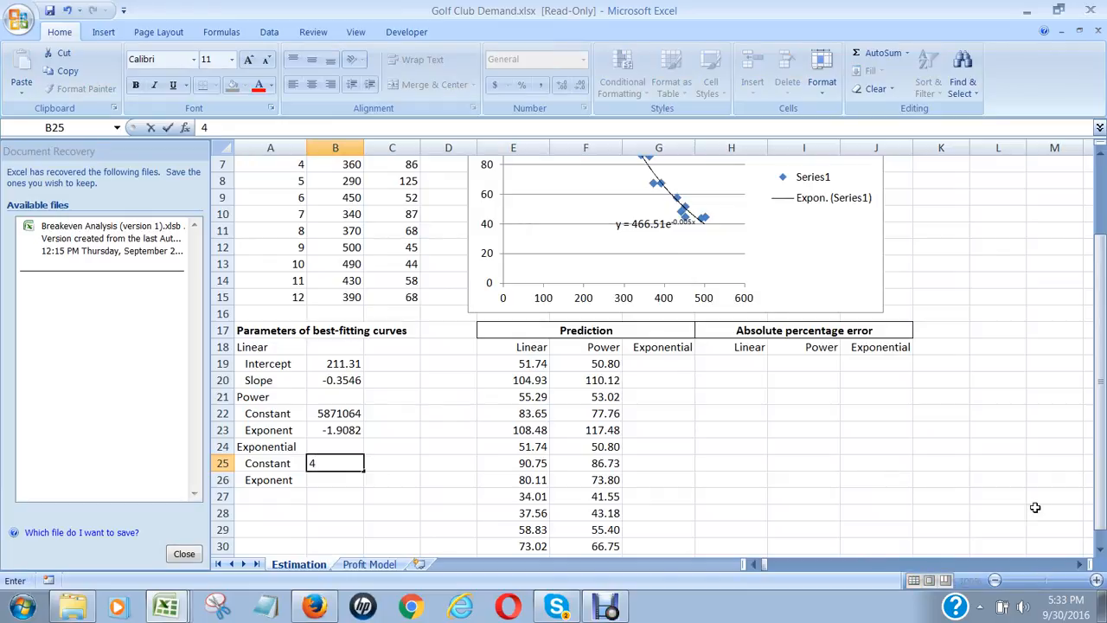
text(66.51)
key(Return)
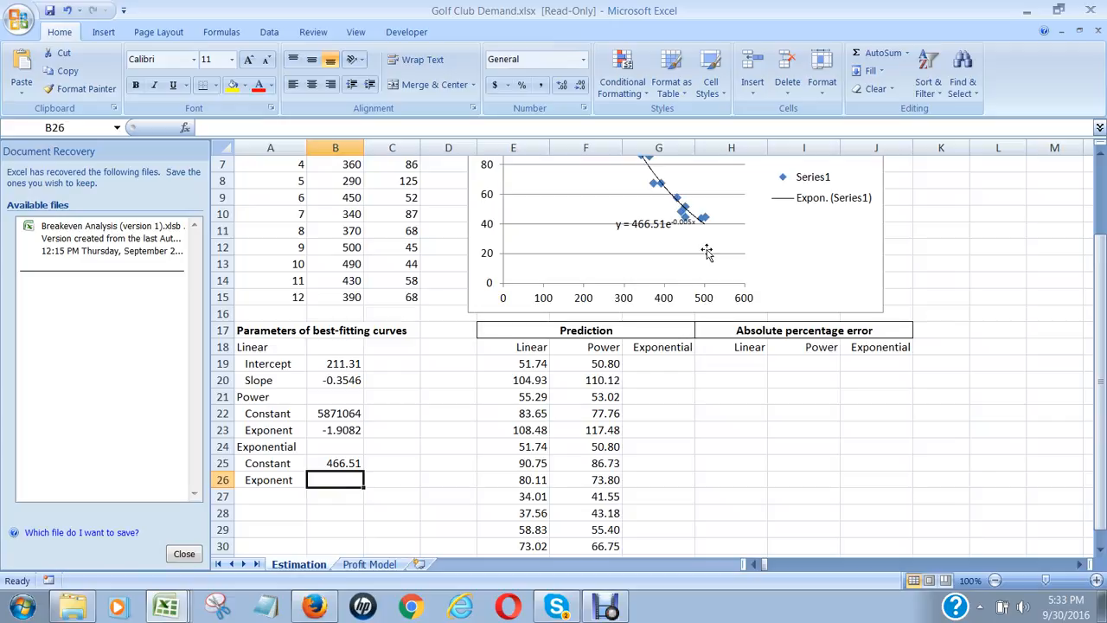
text(-)
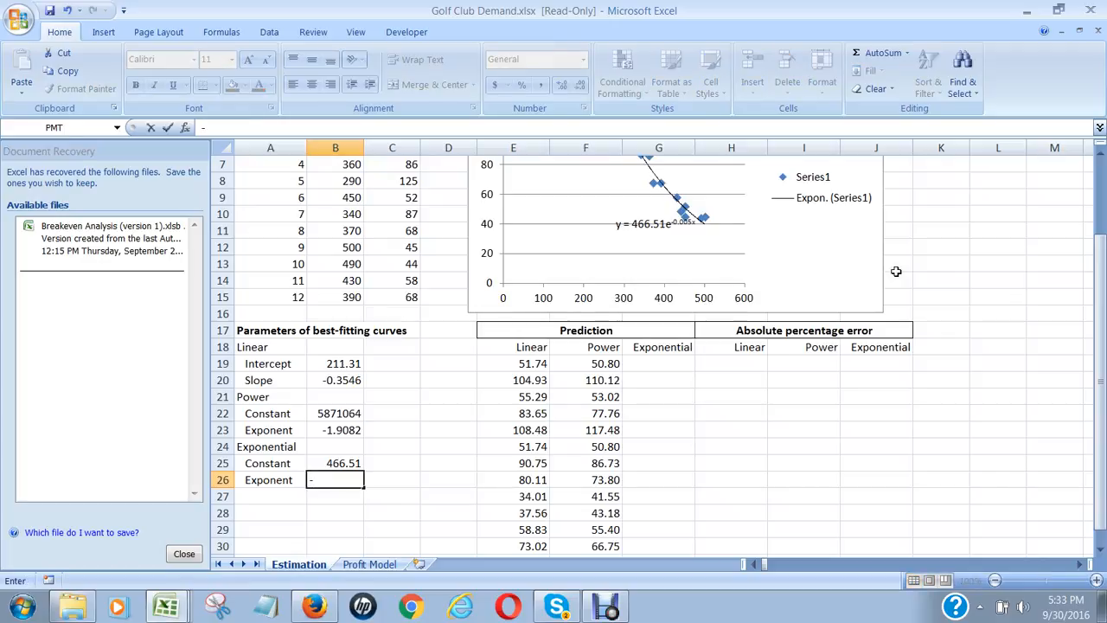
text(0.00491)
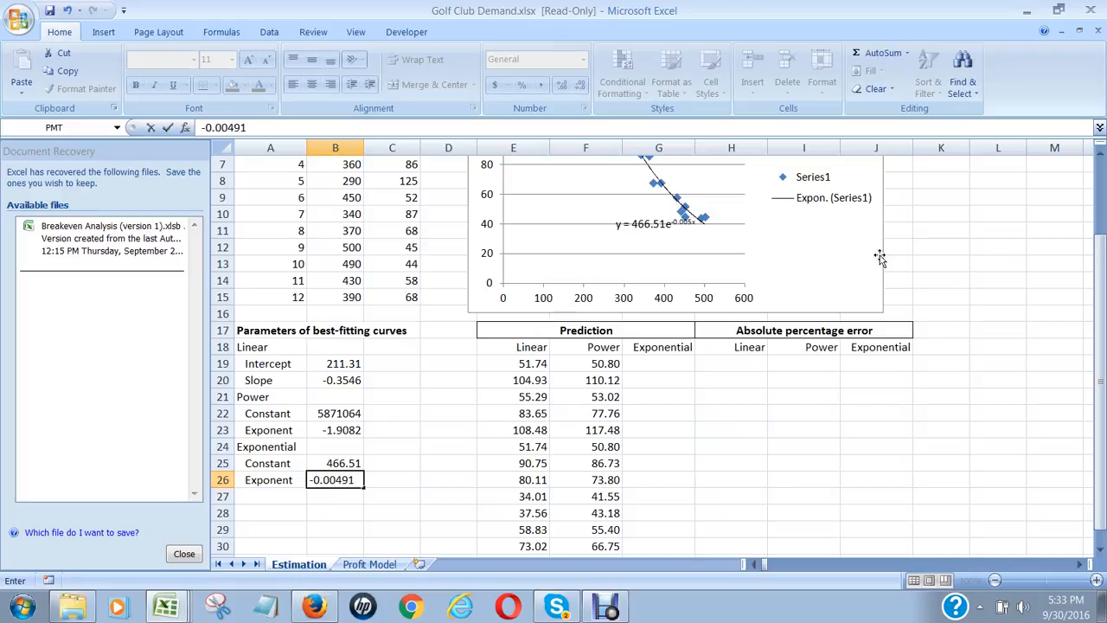
key(Return)
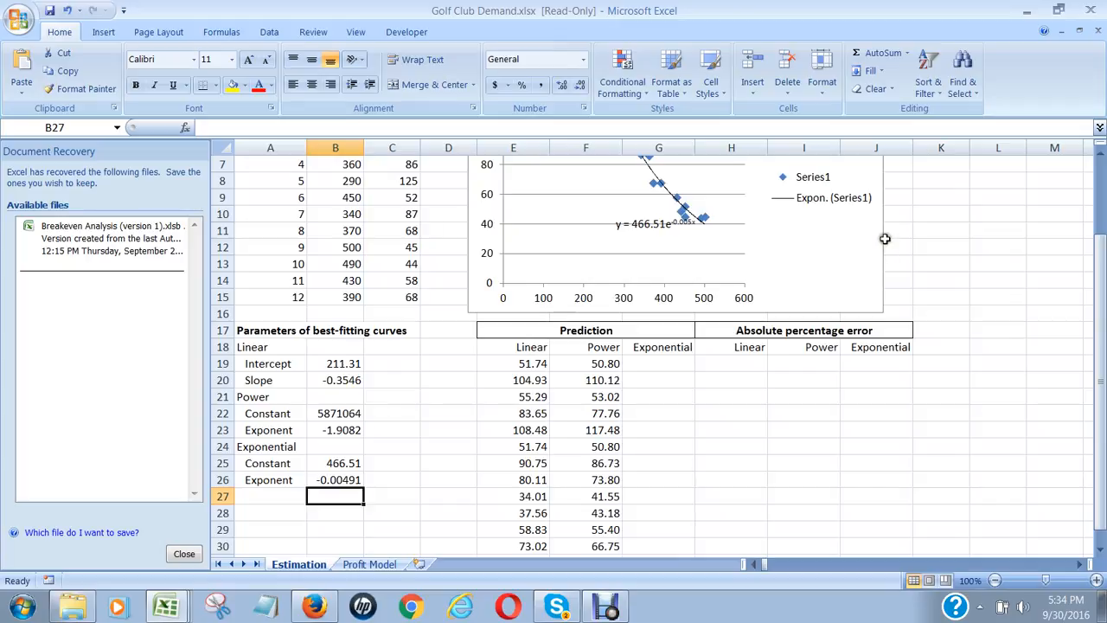
Step: Enter the first exponential prediction in G19 as =$B$25*EXP($B$26^B4)
key(Up)
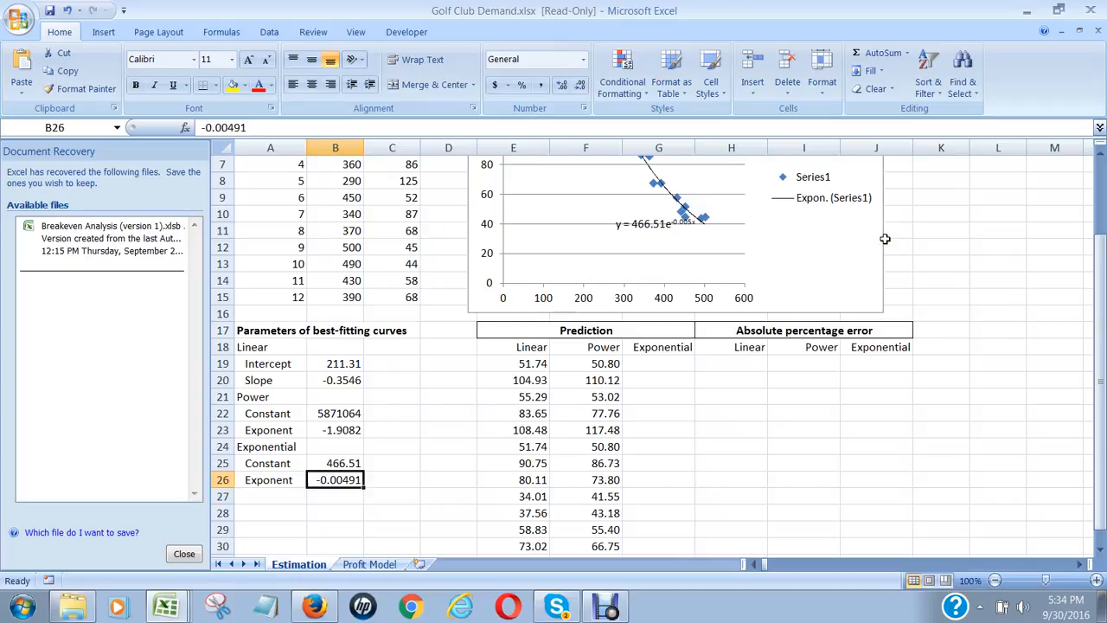
key(Up)
key(Up)
key(Up)
key(Up)
key(Up)
key(Up)
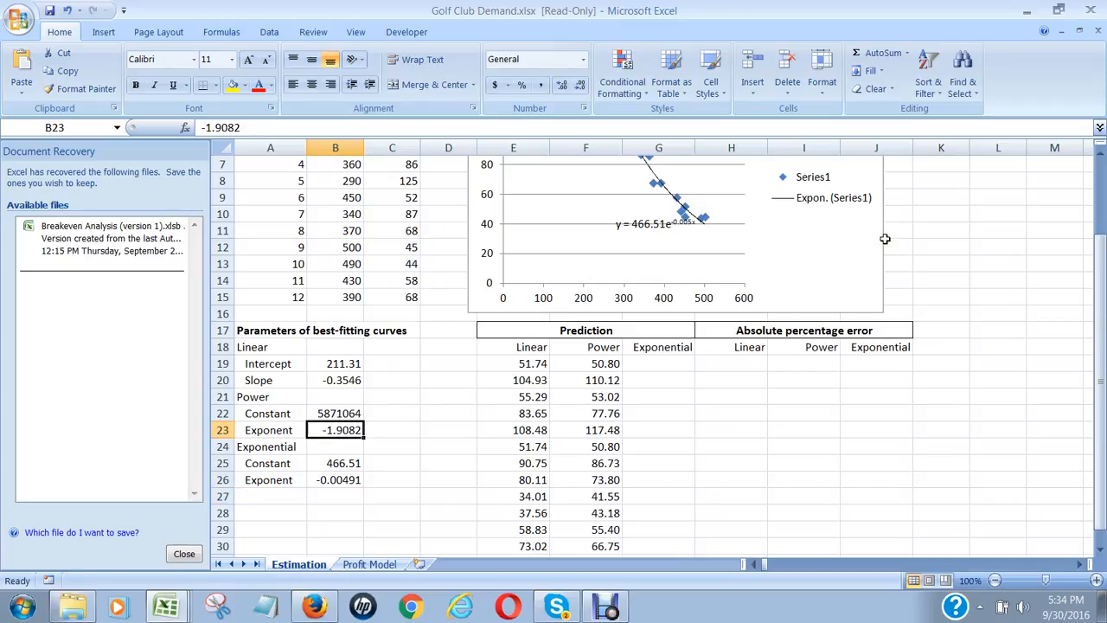
key(Right)
key(Right)
key(Right)
key(Right)
key(Right)
key(Up)
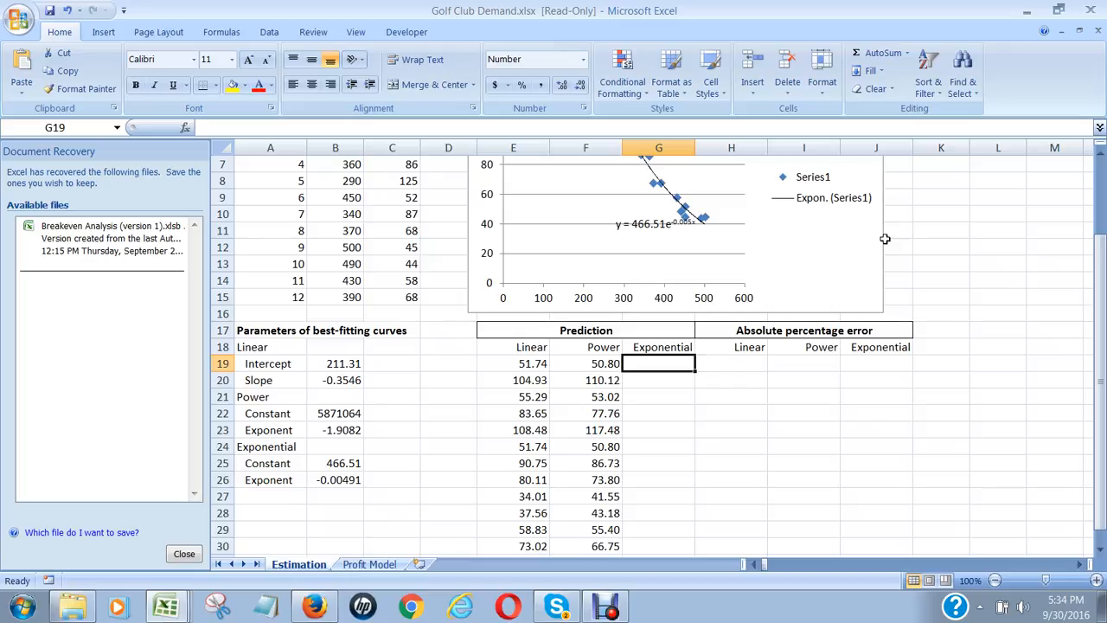
text(=)
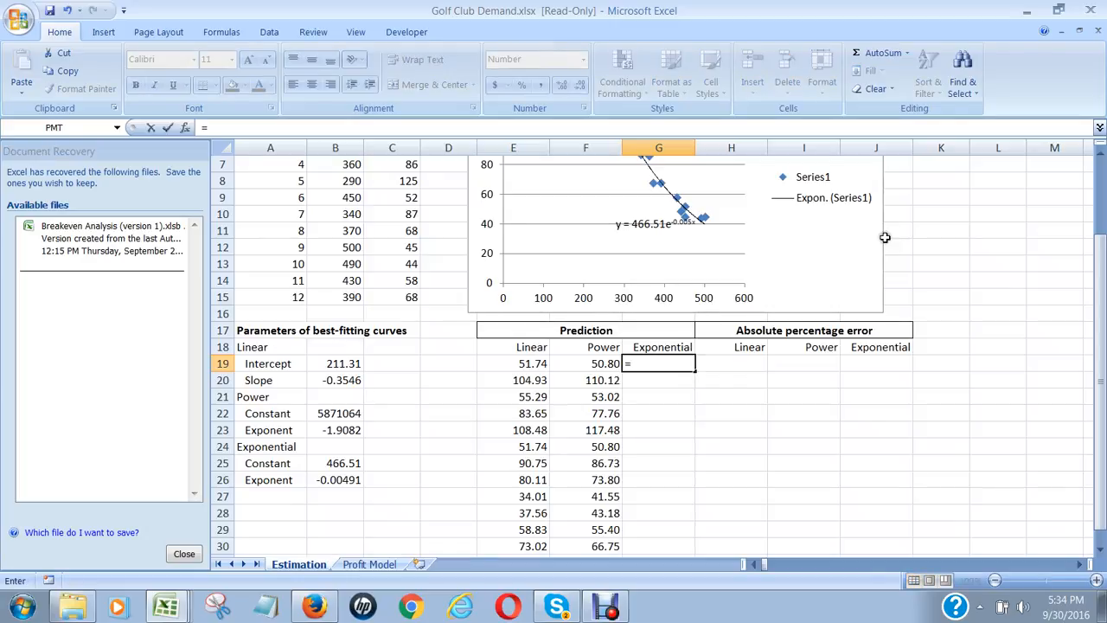
click(353, 463)
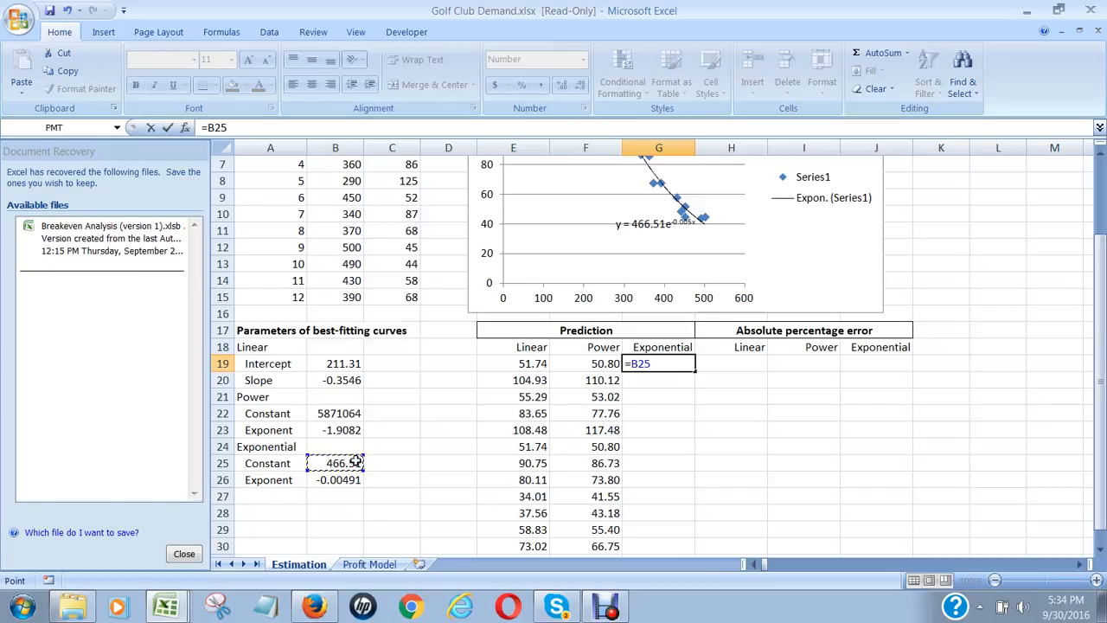
key(F5)
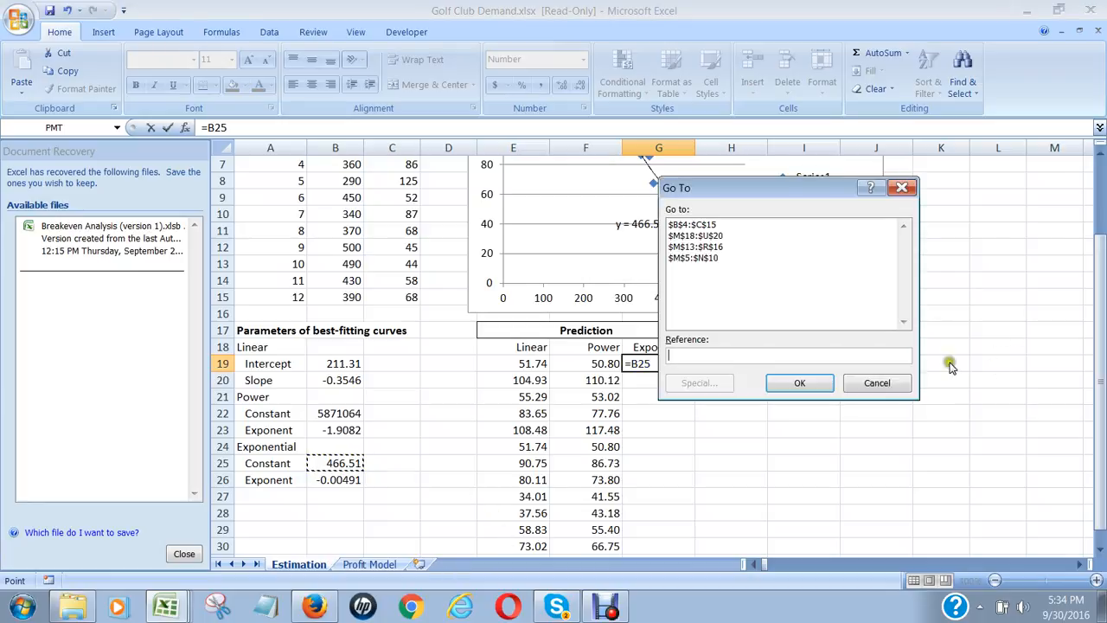
click(904, 386)
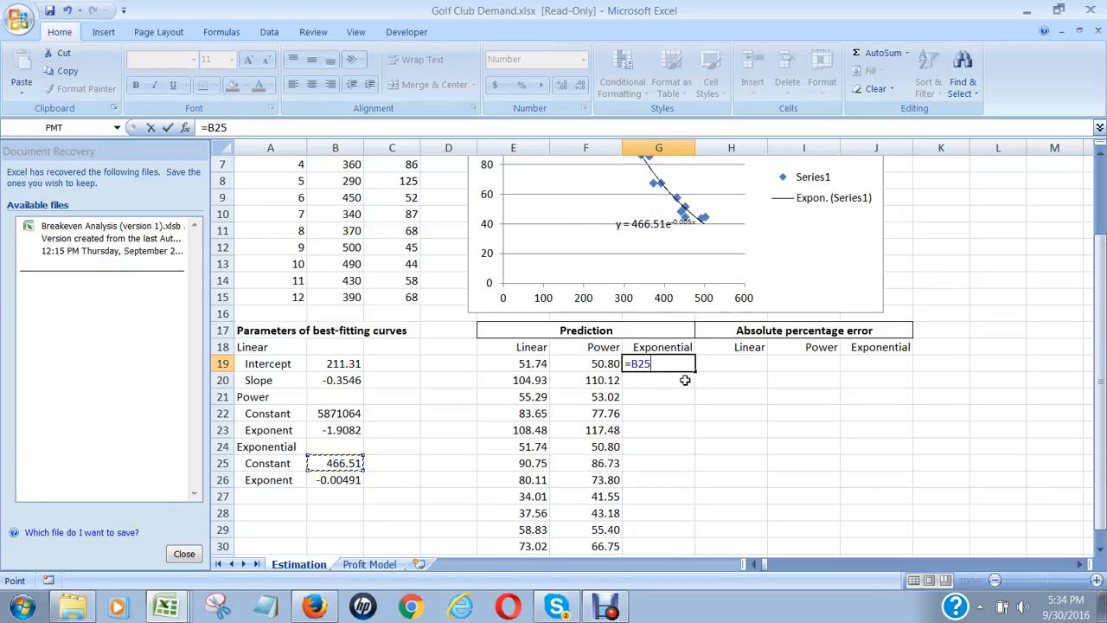
key(F4)
text(*)
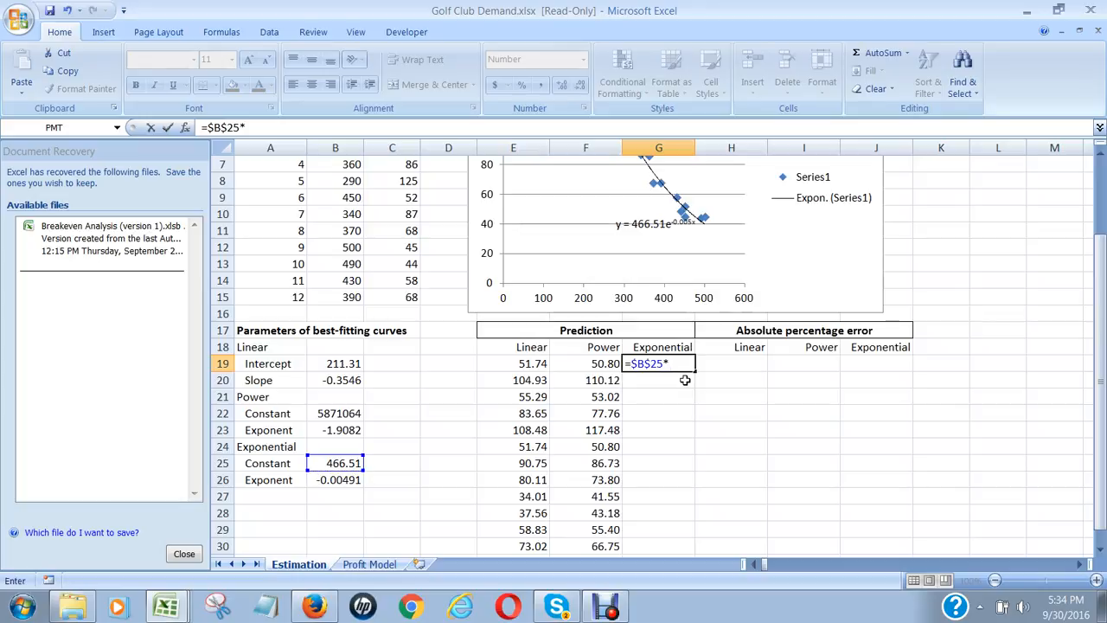
text(E)
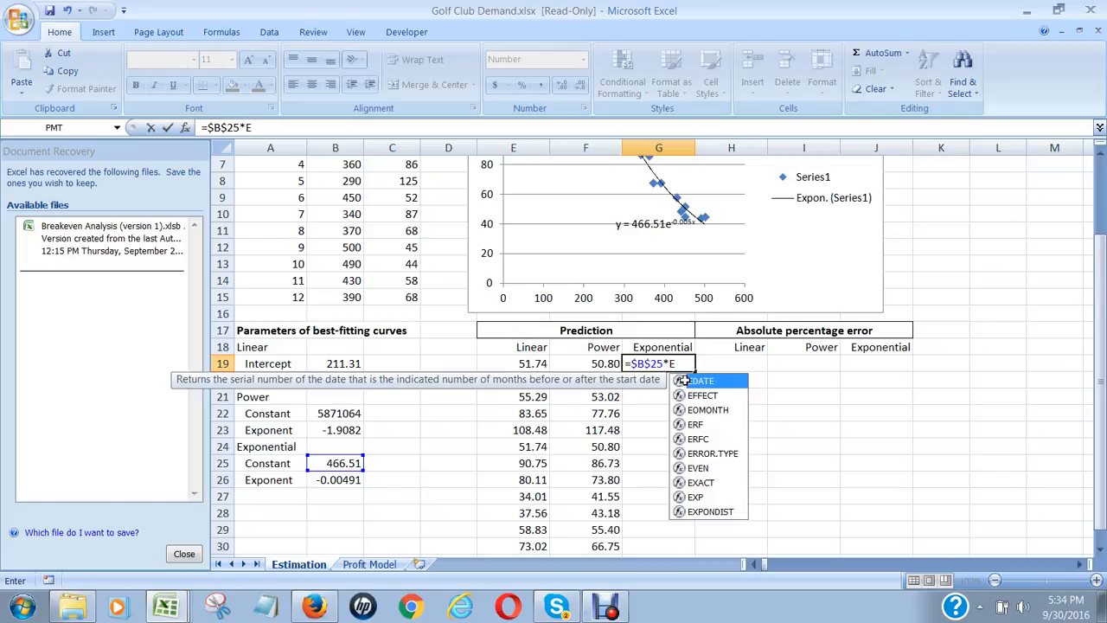
text(X)
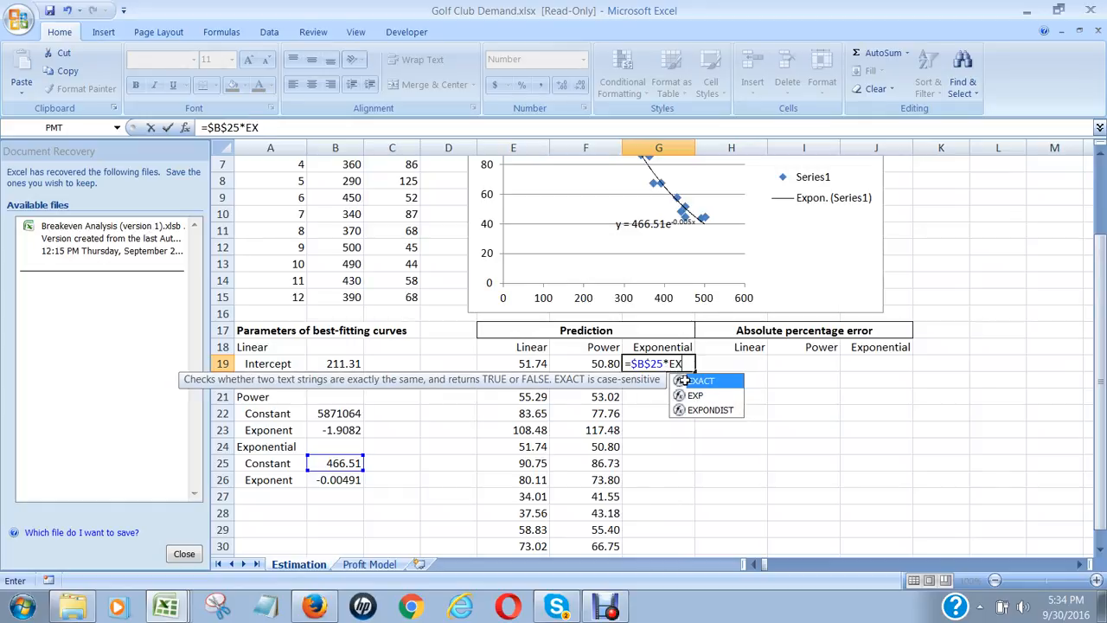
text(P)
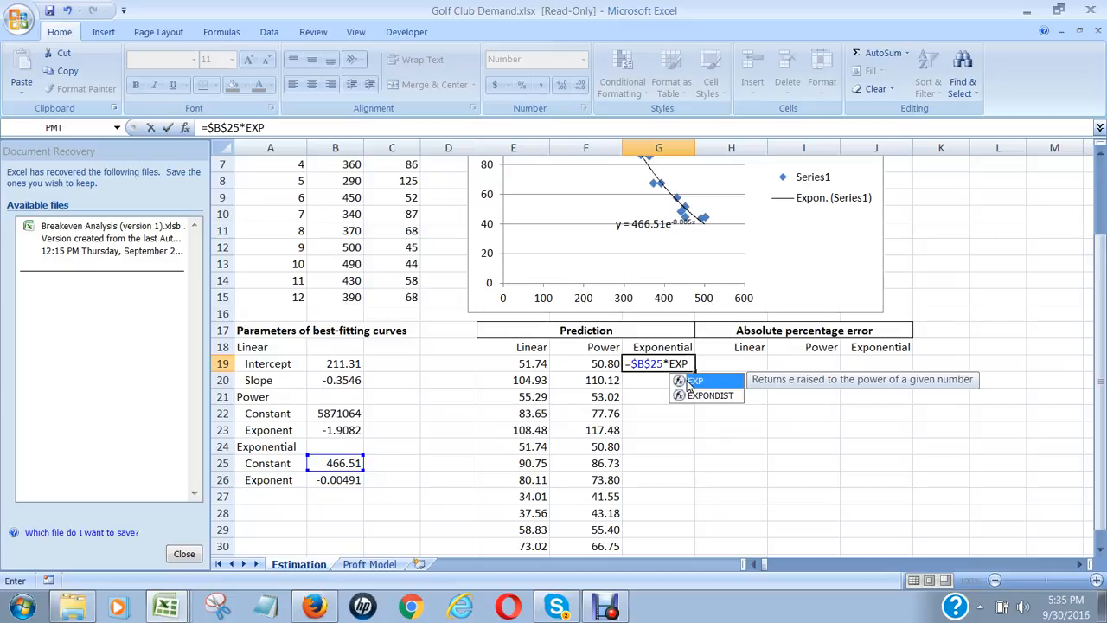
double_click(688, 382)
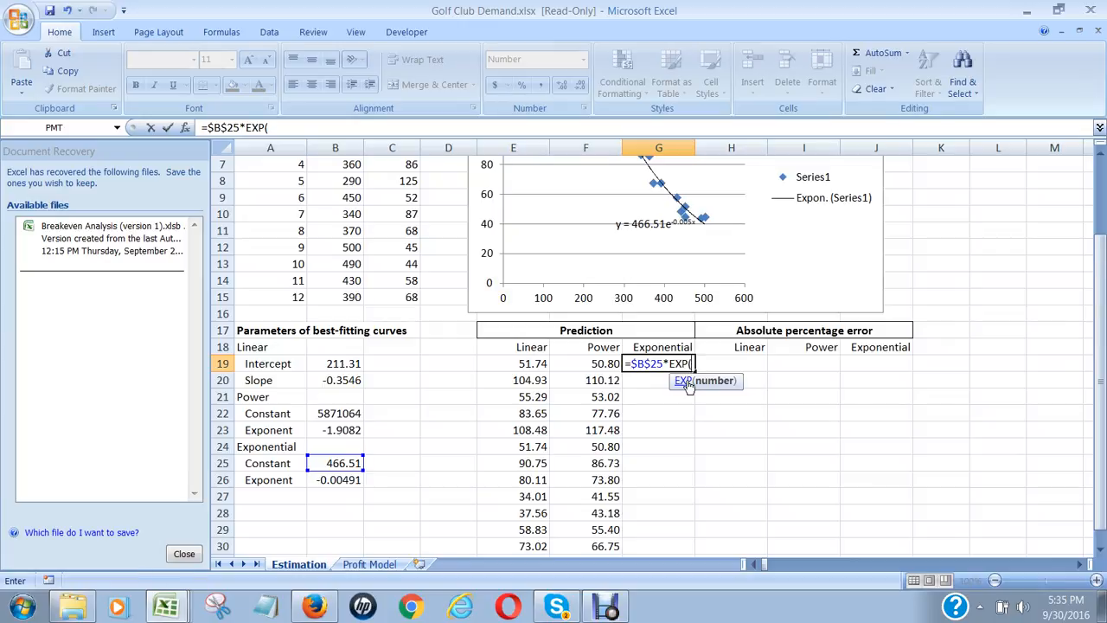
click(348, 478)
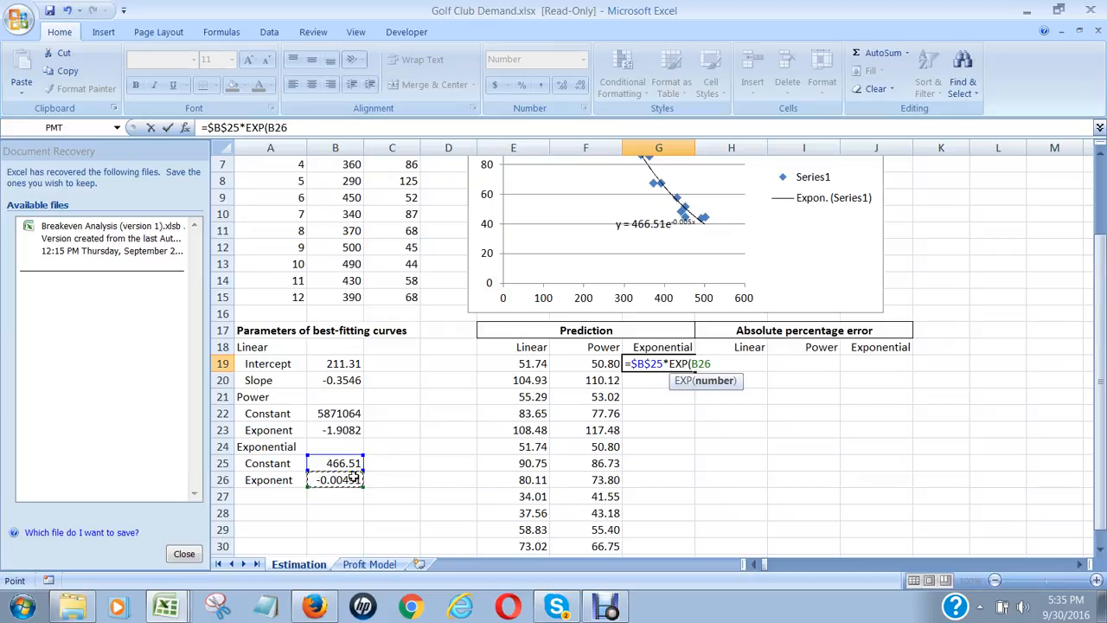
key(F4)
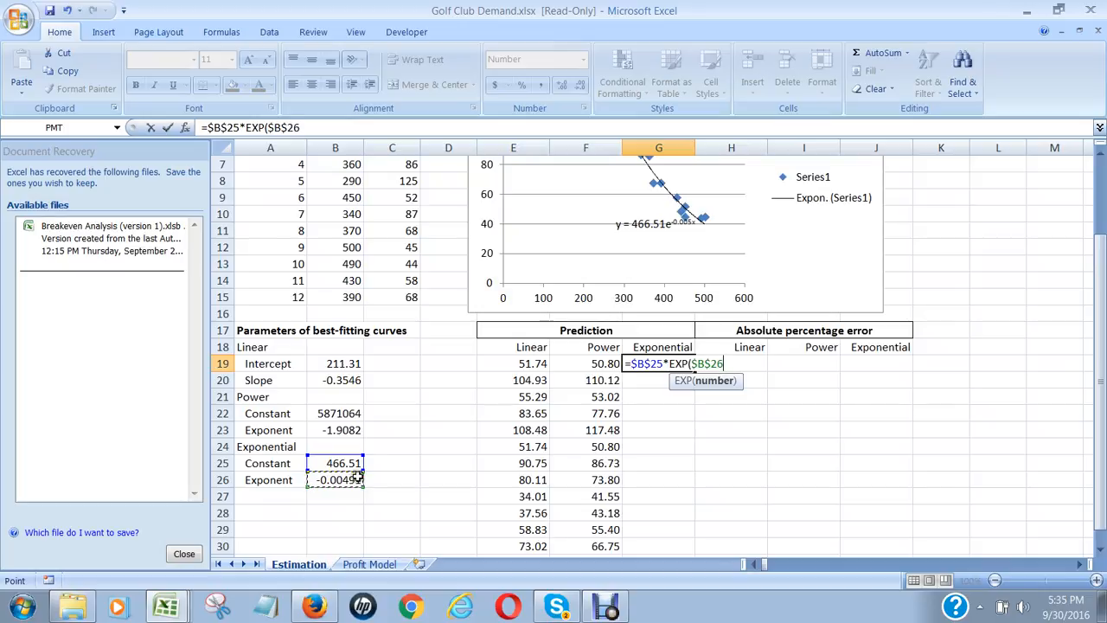
text(^)
scroll(359, 378, up, 2)
scroll(355, 329, down, 1)
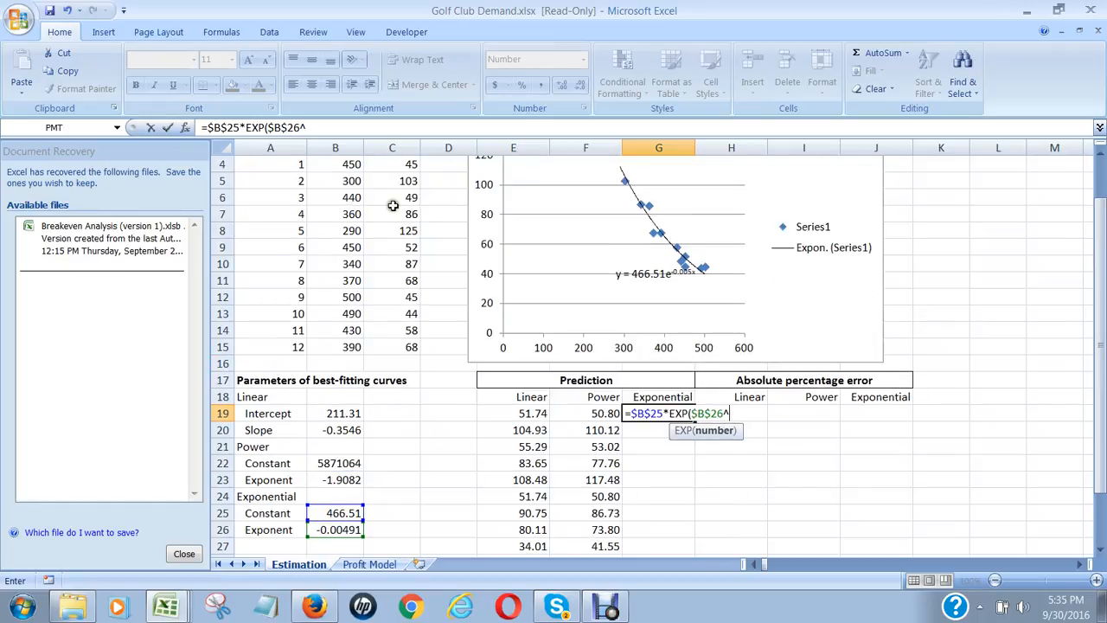
scroll(393, 207, up, 1)
click(346, 213)
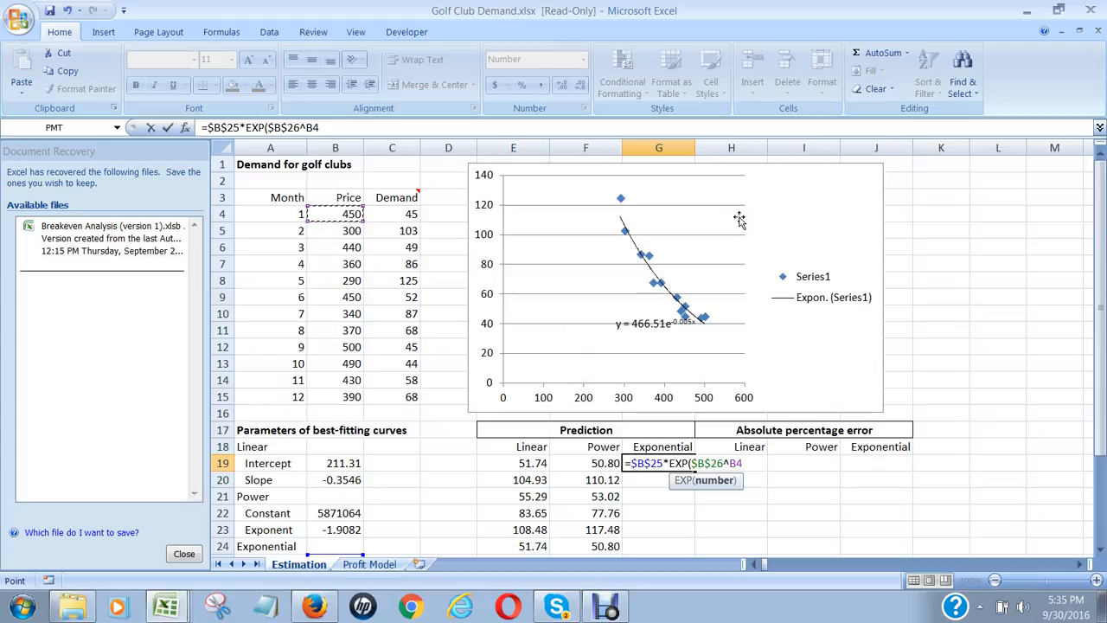
text())
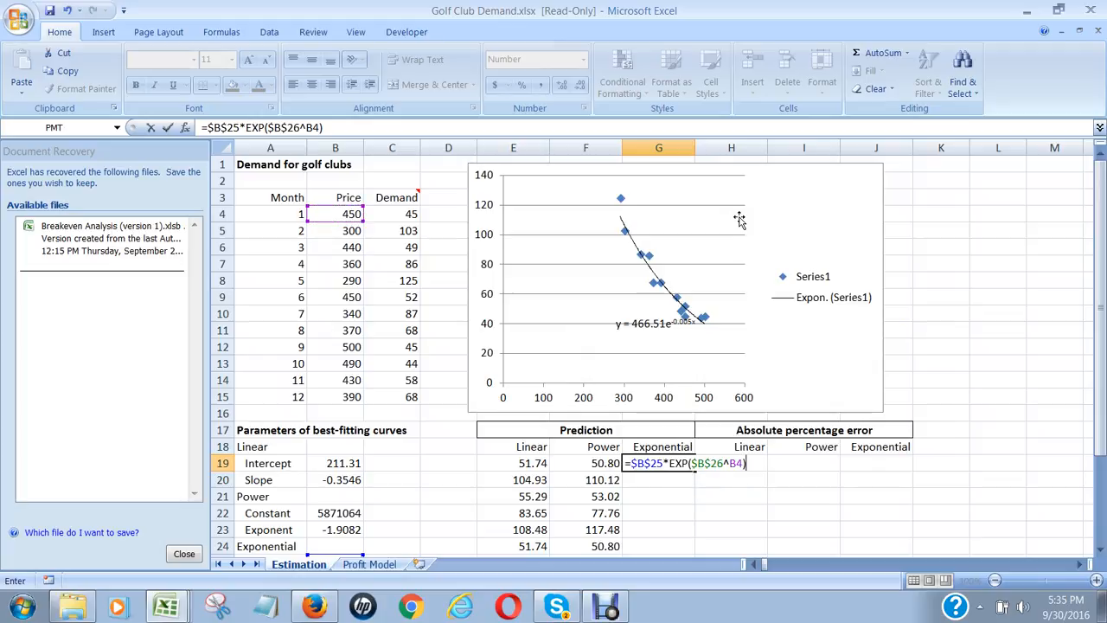
key(Return)
key(Up)
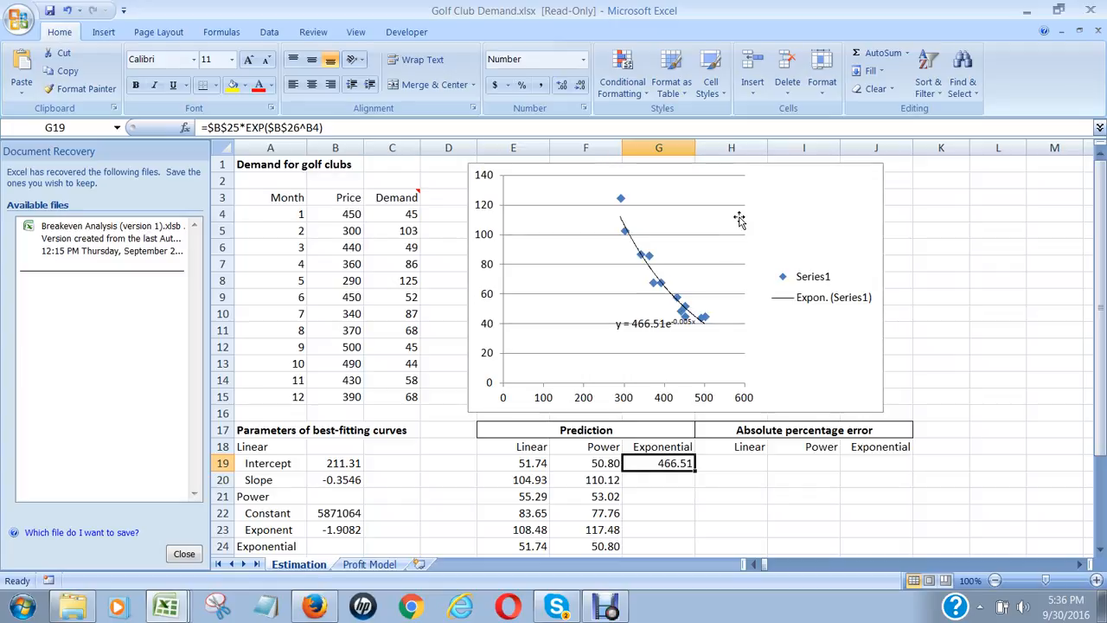
Step: Correct the G19 formula to multiply the exponent by the price: =$B$25*EXP($B$26*B4)
key(F2)
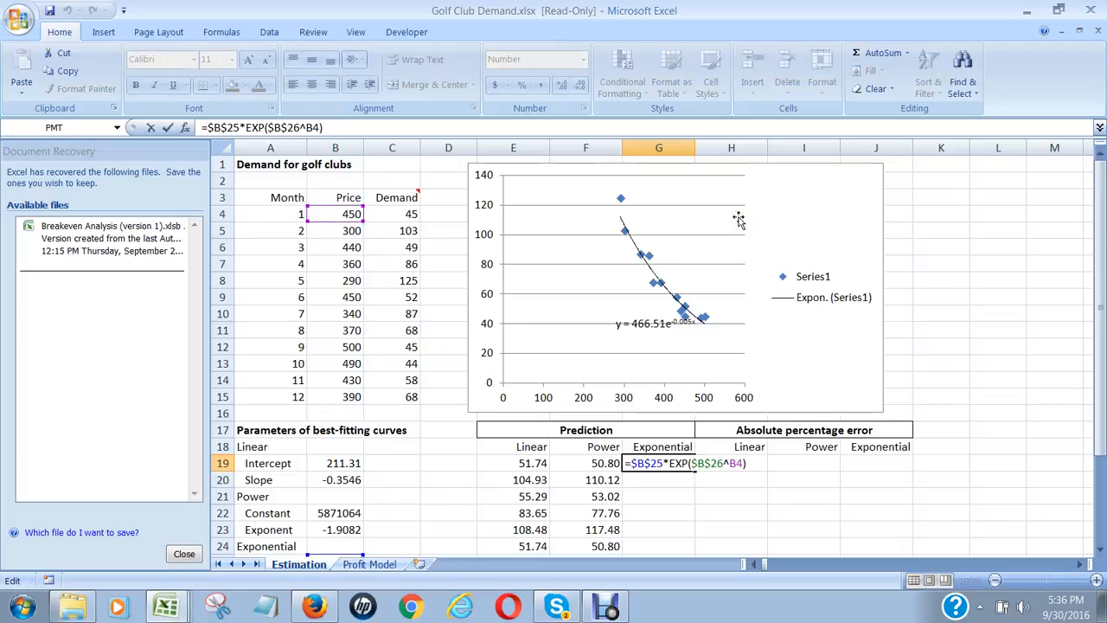
key(Left)
key(Left)
key(Left)
key(BackSpace)
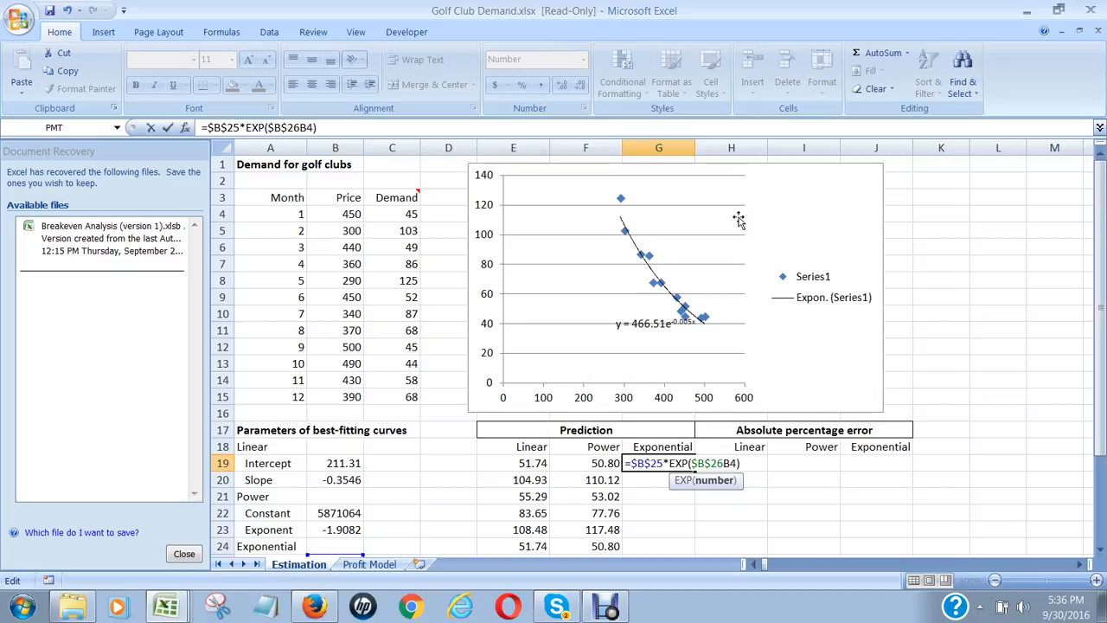
text(*)
key(Return)
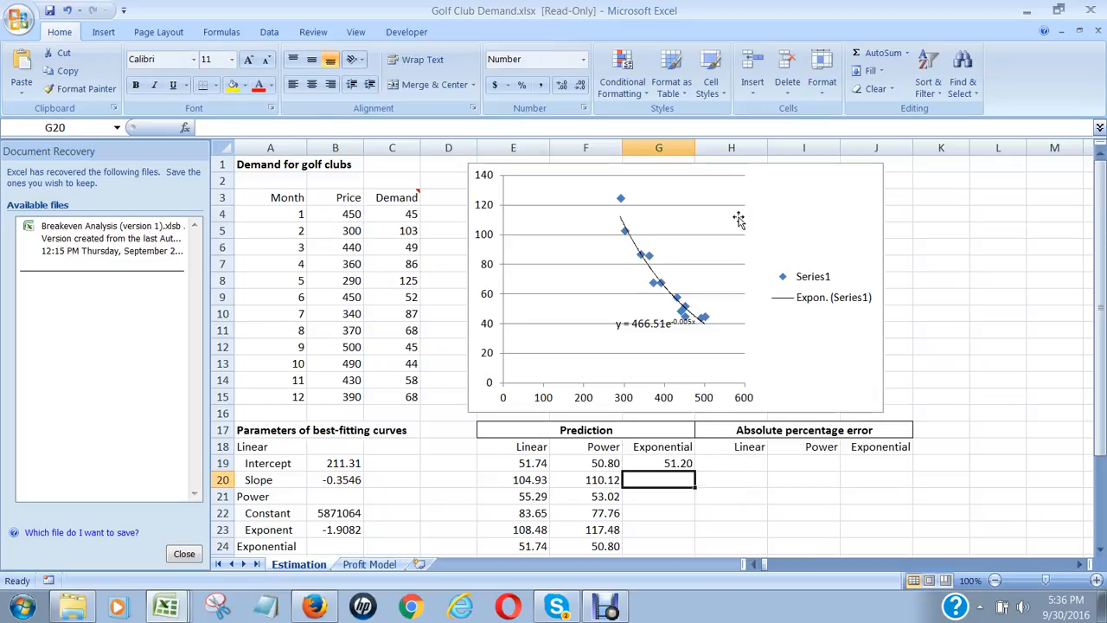
Step: Compare the first-month linear, power and exponential predictions in E19:G19 and their formulas
key(Up)
key(Left)
key(Left)
key(Right)
key(Right)
key(Left)
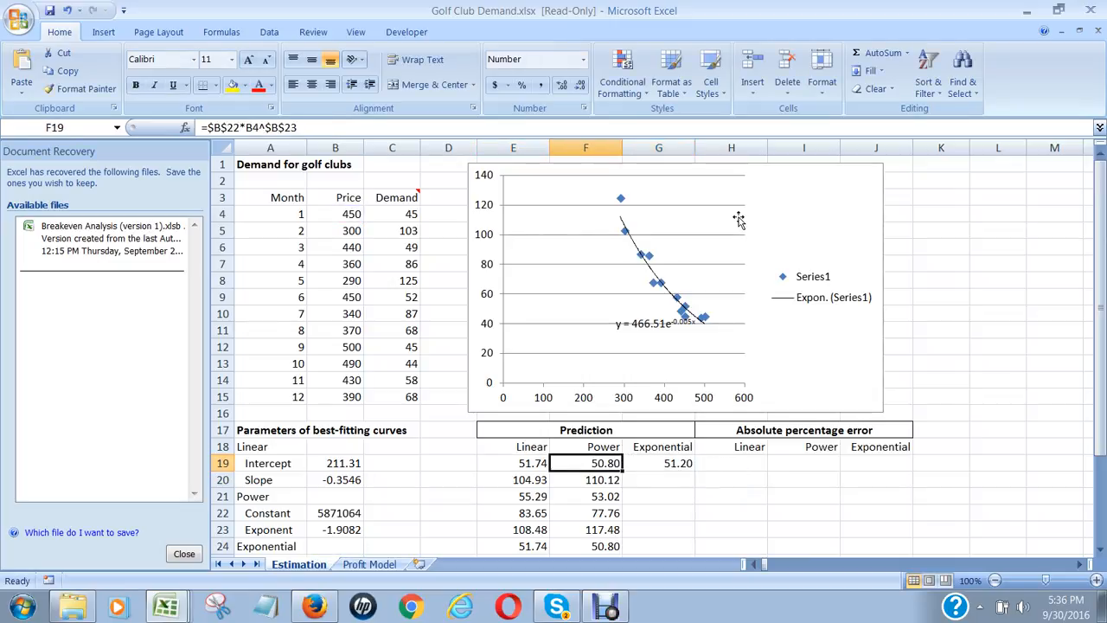
key(Left)
key(Right)
key(Right)
key(Left)
key(Left)
key(Right)
key(Right)
key(Left)
key(Left)
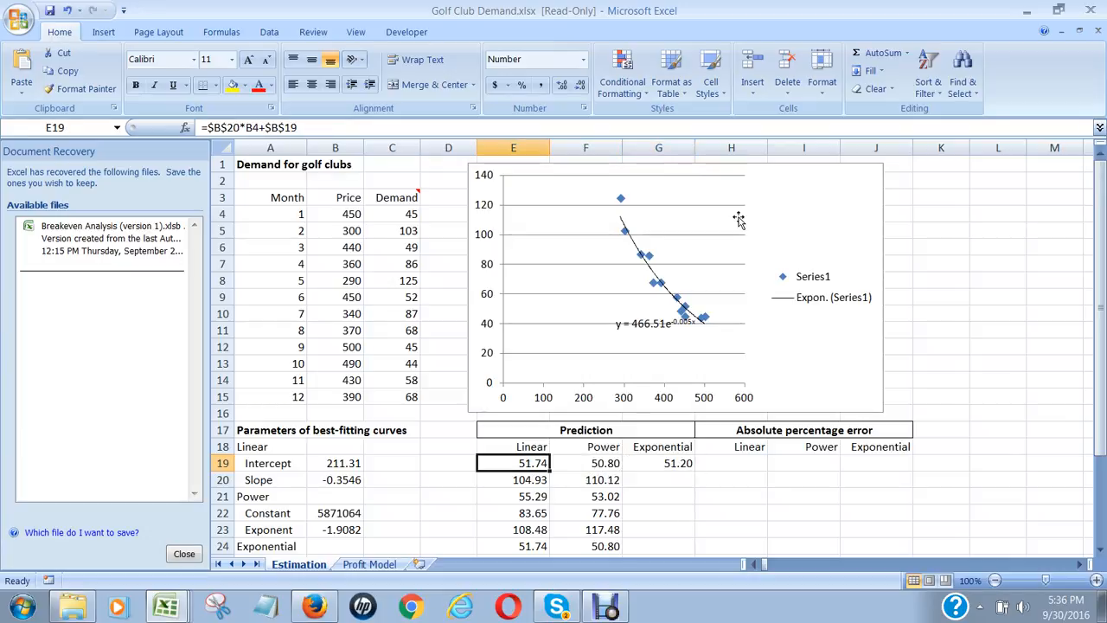
key(Right)
key(Right)
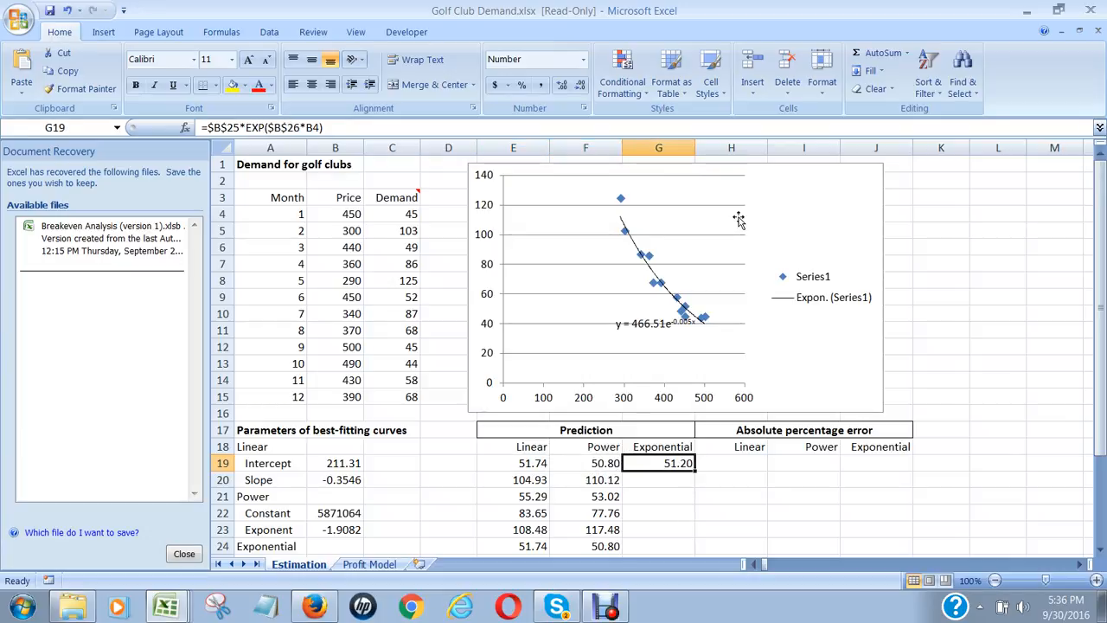
Step: Check the cell references in the G19 formula against the exponential constant and exponent in B25:B26
key(F2)
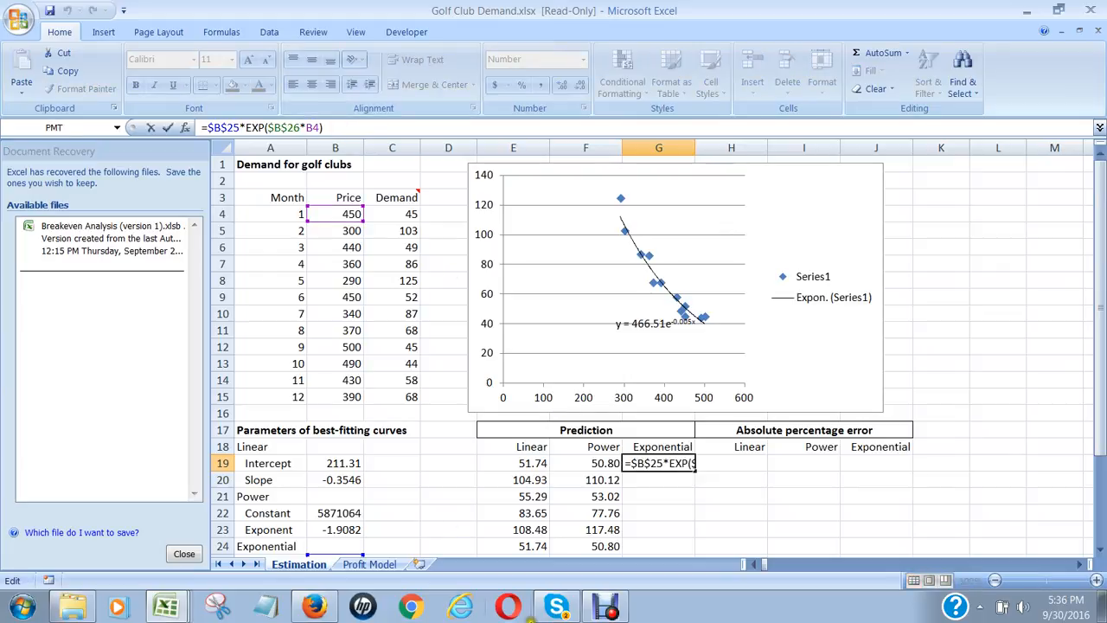
click(432, 513)
key(Down)
key(Down)
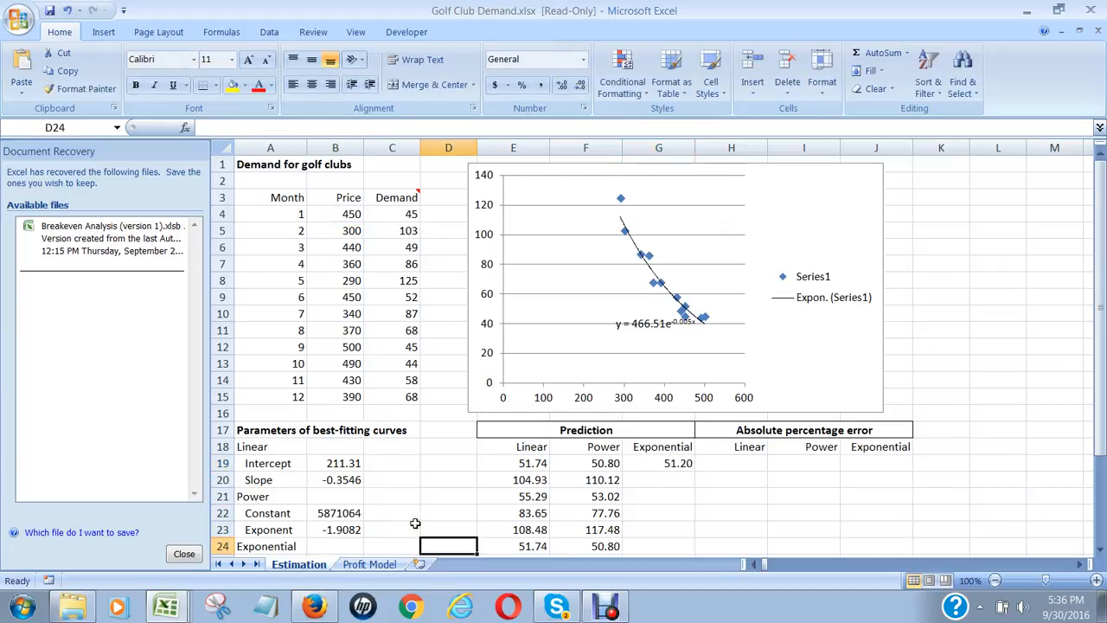
key(Down)
key(Down)
key(Down)
key(Down)
key(Up)
key(Up)
key(Left)
key(Up)
key(Left)
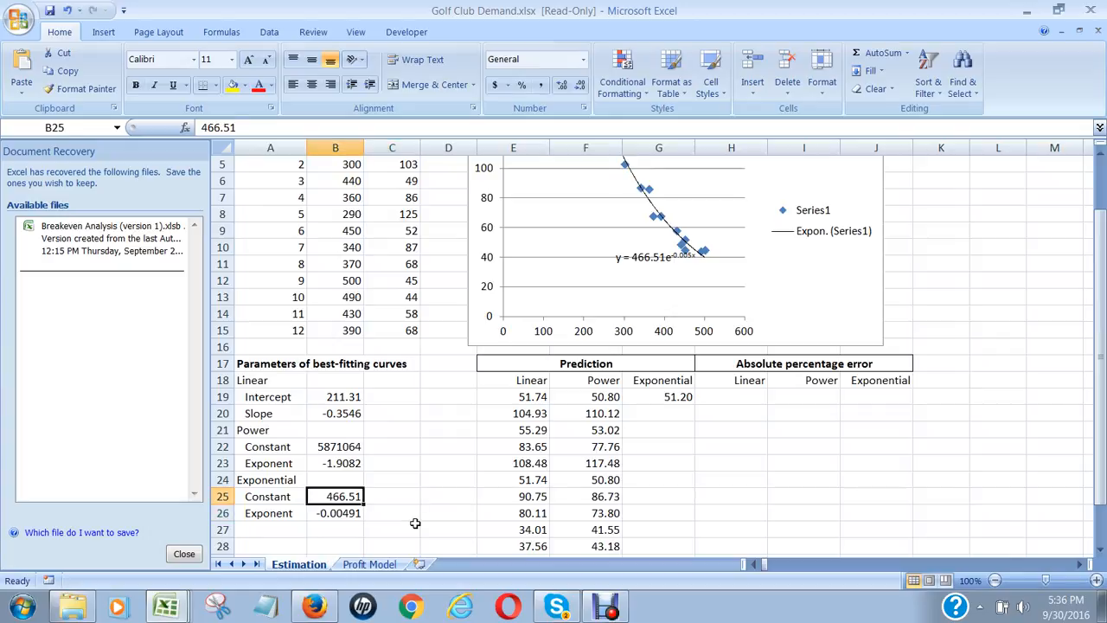
key(Up)
key(Up)
key(Up)
key(Up)
key(Up)
key(Up)
key(Right)
key(Right)
key(Right)
key(Right)
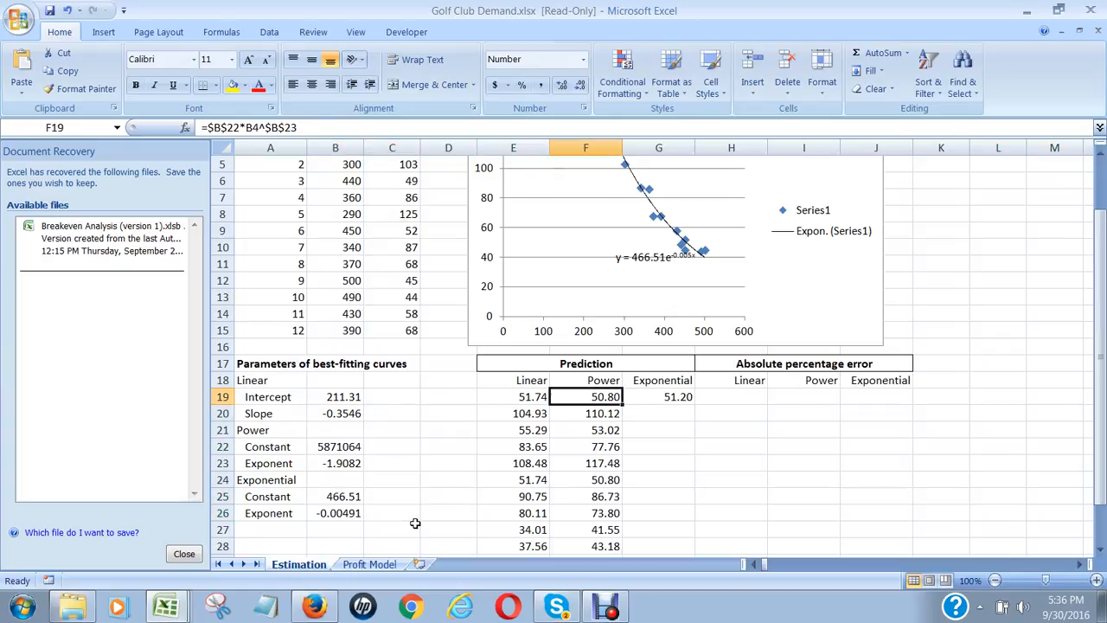
Step: Copy the exponential prediction formula from G19 down to G20:G30
key(Right)
key(ctrl+c)
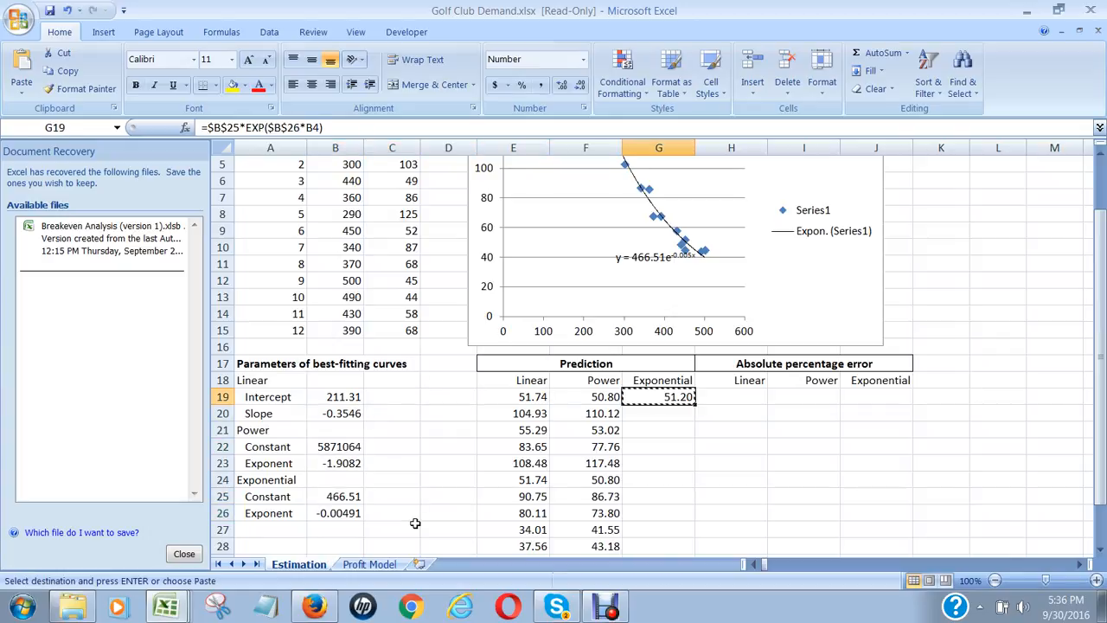
key(Down)
key(shift+Down)
key(shift+Down)
key(shift+Down)
key(shift+Down)
key(shift+Down)
key(shift+Down)
key(shift+Down)
key(shift+Down)
key(shift+Down)
key(shift+Down)
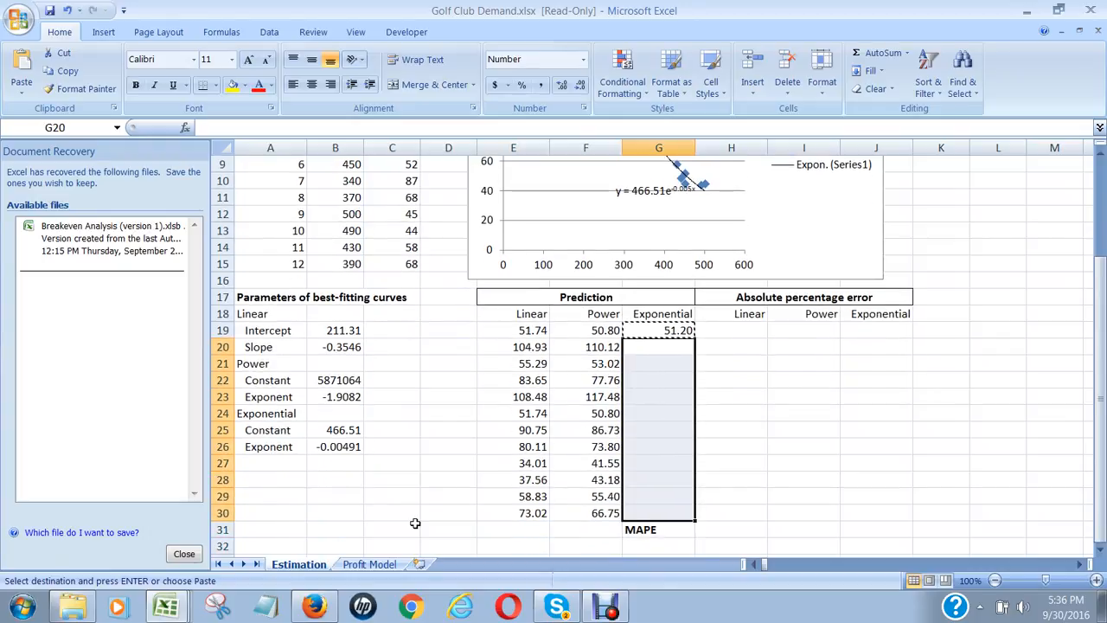
key(ctrl+v)
key(Escape)
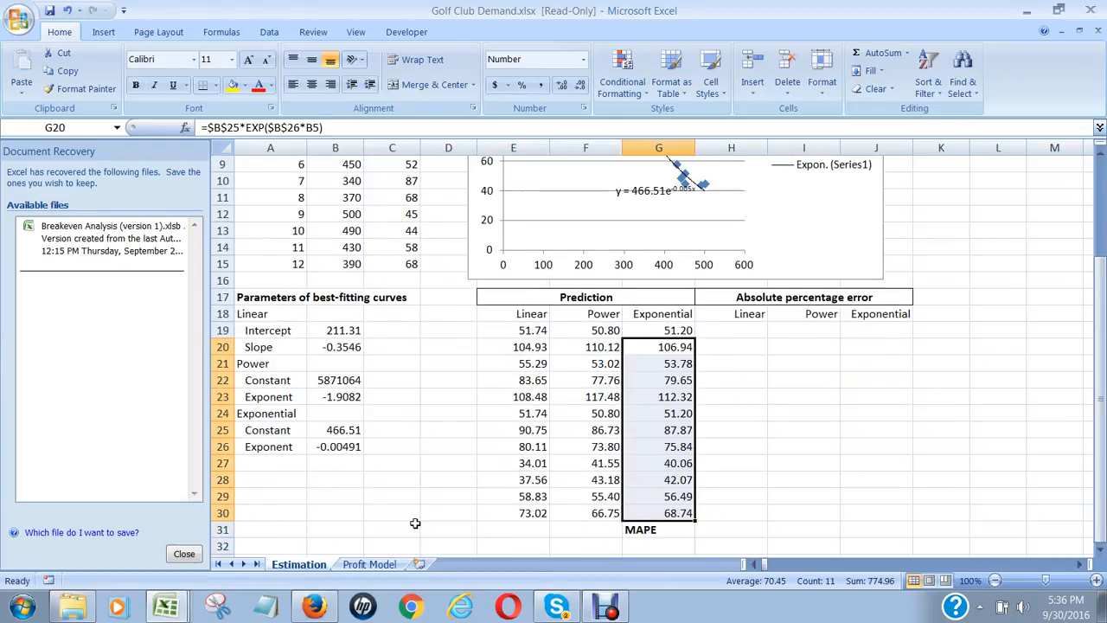
Step: Review the linear, power and exponential predictions in E19:G30 for all twelve months
key(Up)
key(Up)
key(Down)
key(Left)
key(Left)
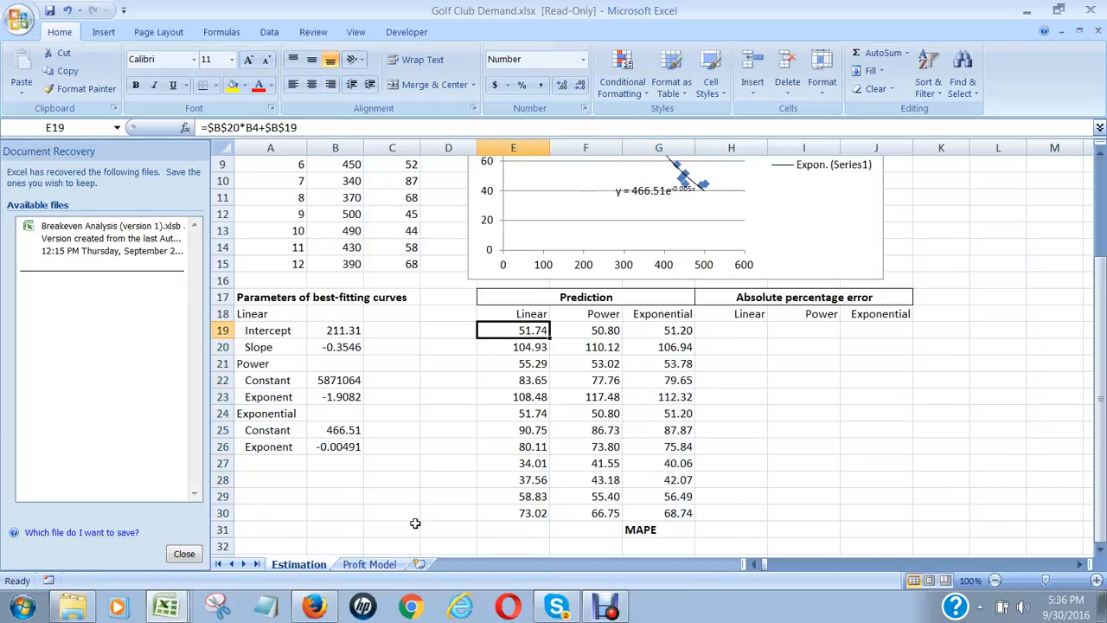
key(Down)
key(Right)
key(Right)
key(Left)
key(Left)
key(Down)
key(Down)
key(Down)
key(Down)
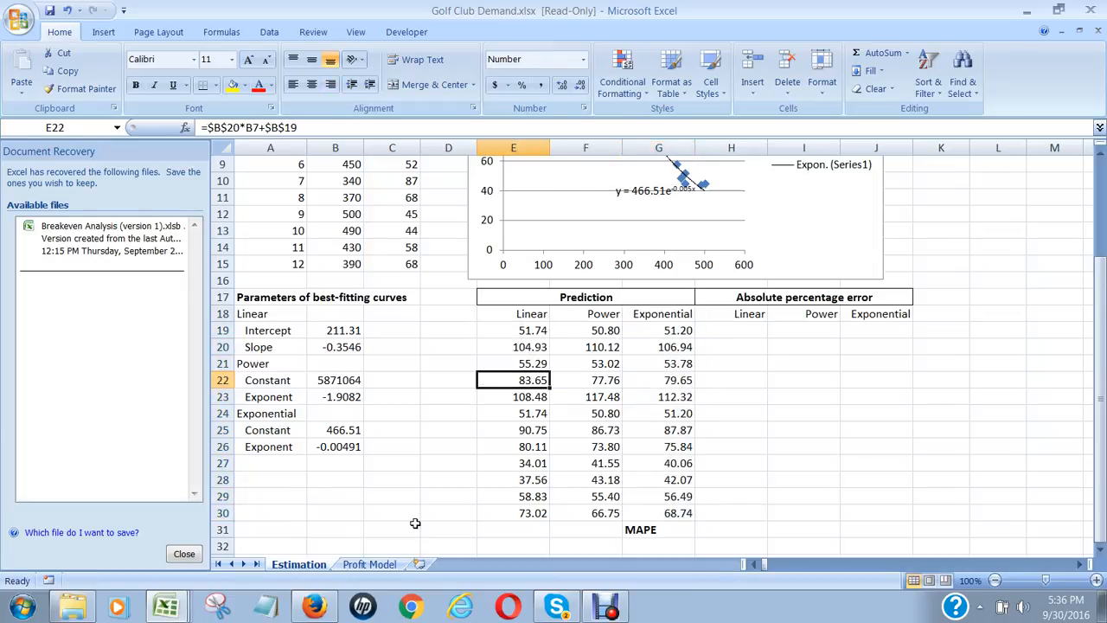
key(Down)
key(Down)
key(Down)
key(Down)
key(Down)
key(Down)
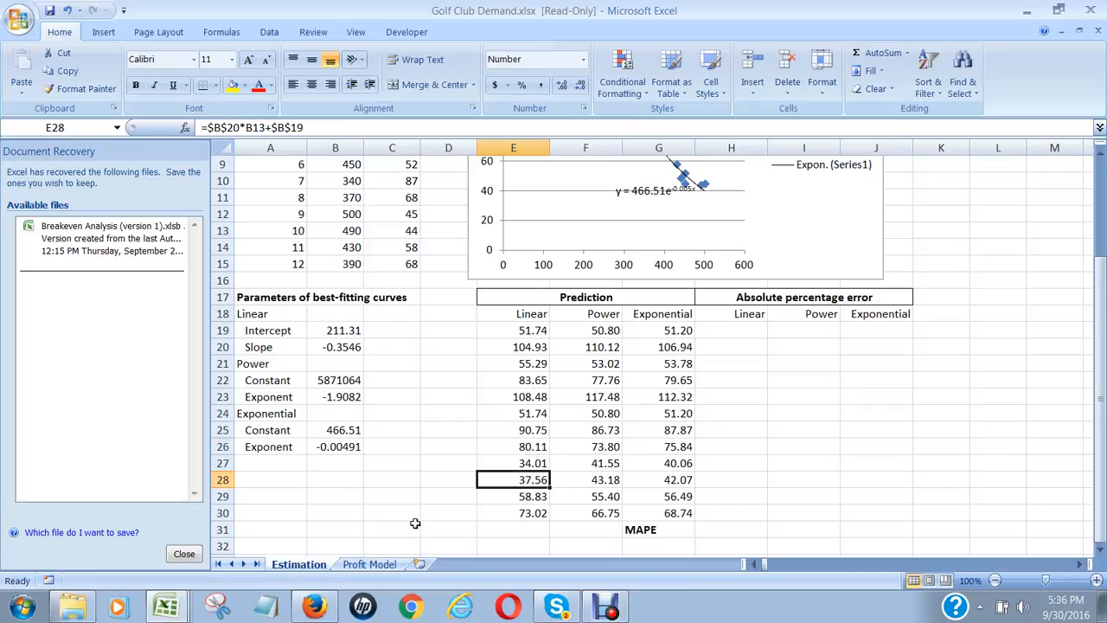
key(Up)
key(Up)
key(Up)
key(Up)
key(Up)
key(Up)
key(Up)
key(Up)
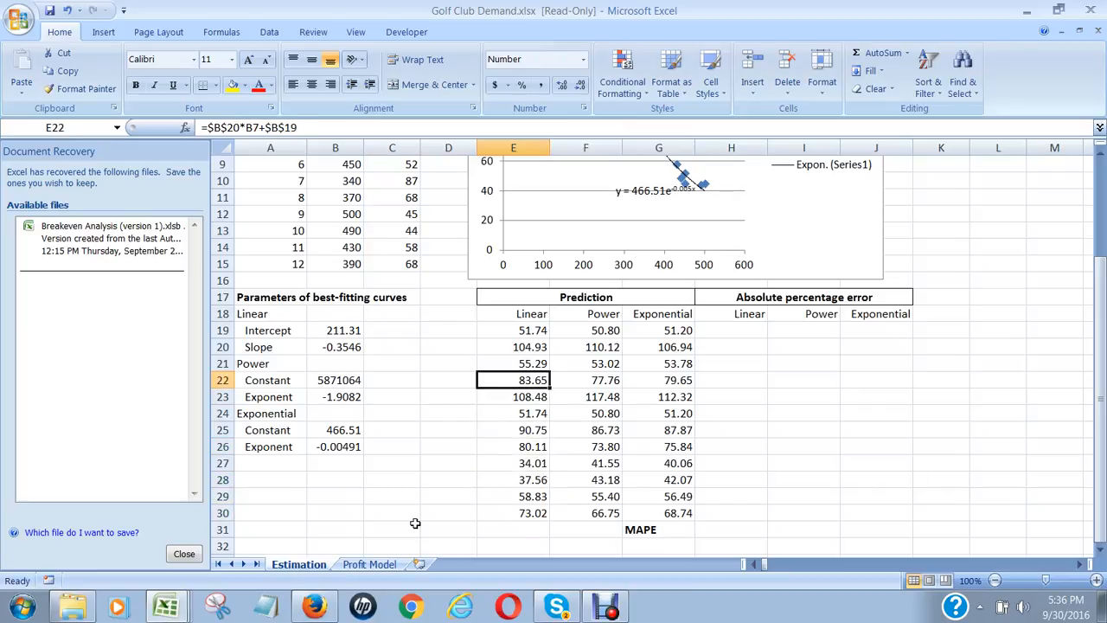
key(Up)
key(Up)
key(Up)
Step: Copy the monthly prices from B4:B15 into D19:D30 beside the predictions
key(Left)
key(Up)
key(Up)
key(Up)
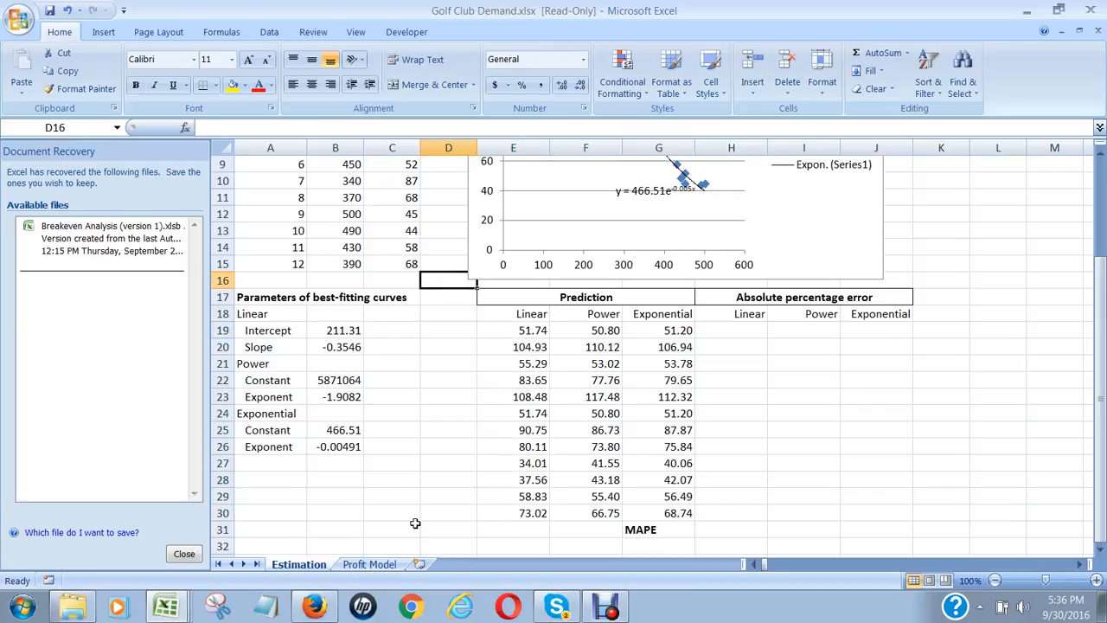
key(Left)
key(Up)
key(Up)
key(Up)
key(Up)
key(Up)
key(Up)
key(Up)
key(Up)
key(Up)
key(Up)
key(Up)
key(Up)
key(Up)
key(Left)
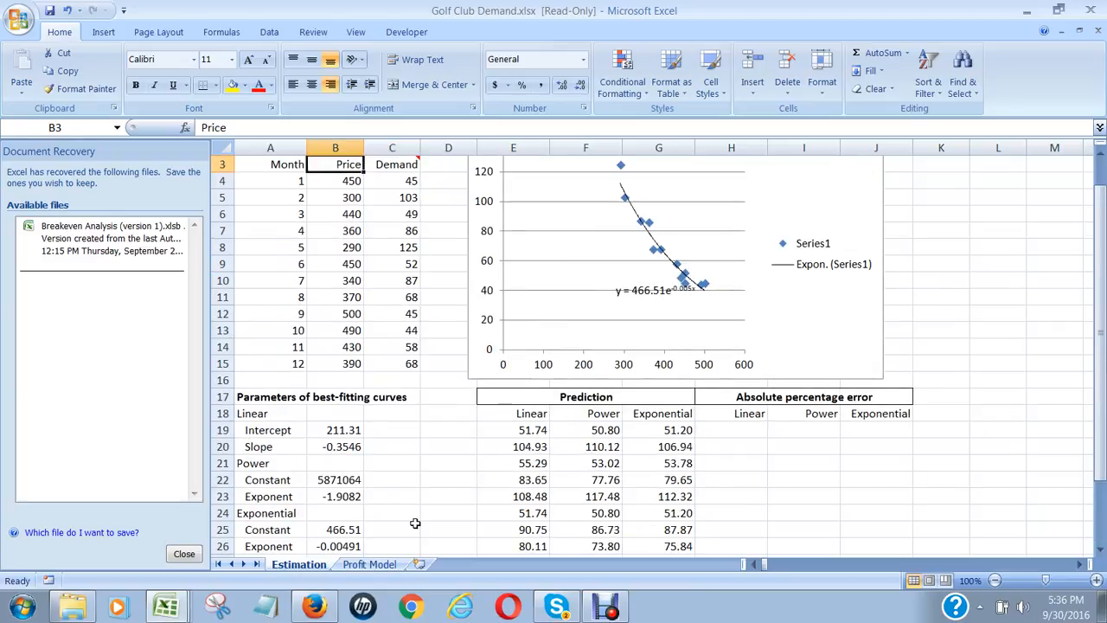
key(Down)
key(shift+Down)
key(shift+Down)
key(shift+Down)
key(shift+Down)
key(shift+Down)
key(shift+Down)
key(shift+Down)
key(shift+Down)
key(shift+Down)
key(shift+Down)
key(shift+Down)
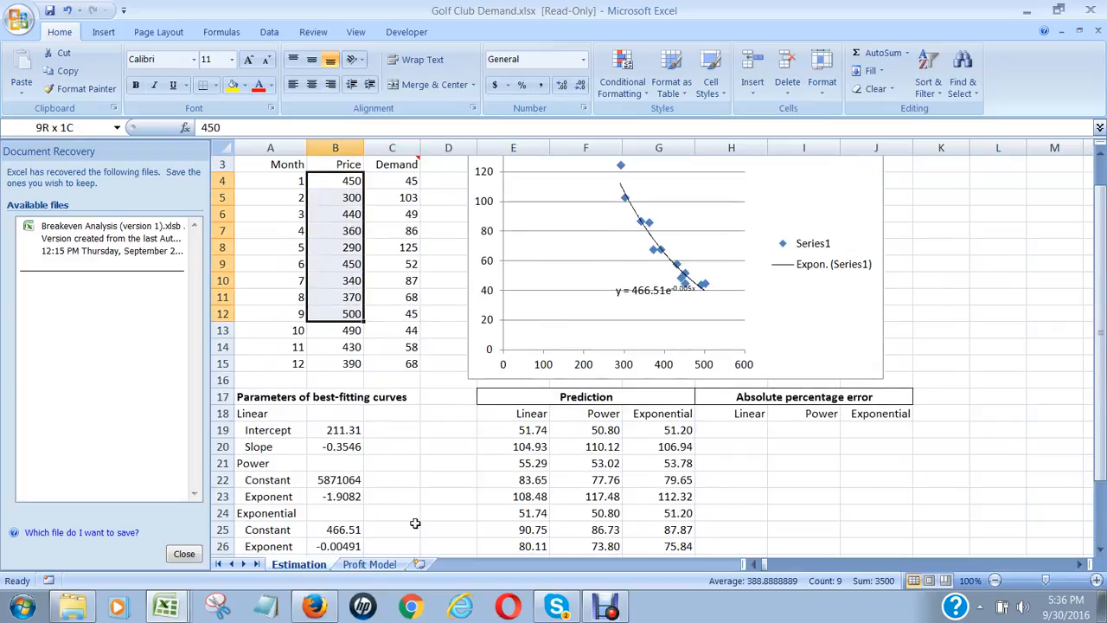
key(ctrl+c)
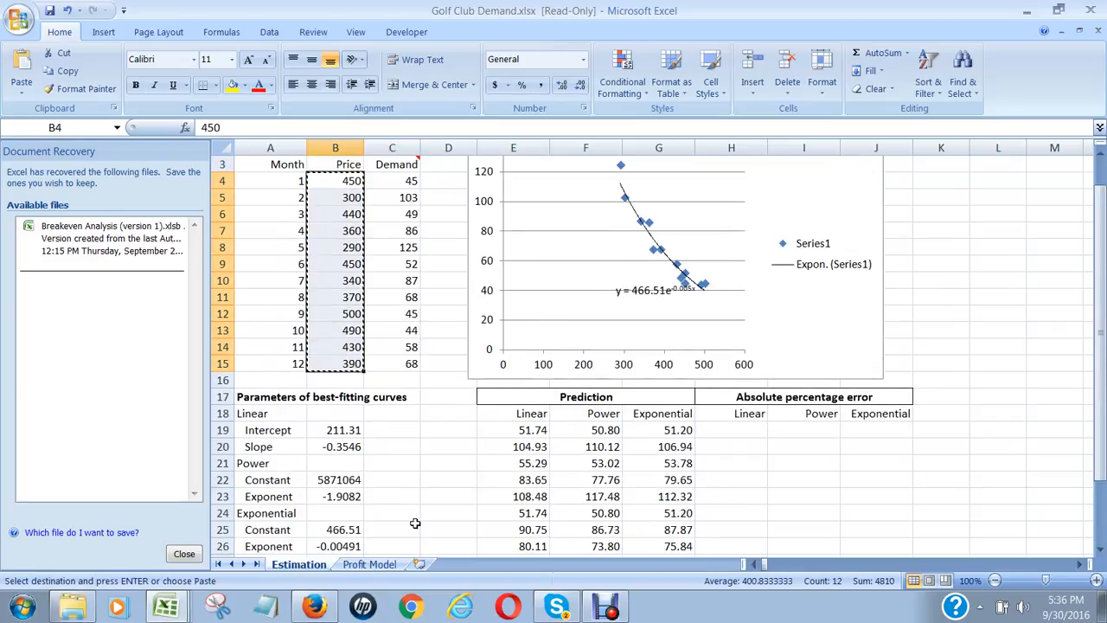
key(Down)
key(Down)
key(Down)
key(Down)
key(Down)
key(Down)
key(Down)
key(Down)
key(Down)
key(Down)
key(Down)
key(Down)
key(Down)
key(Down)
key(Down)
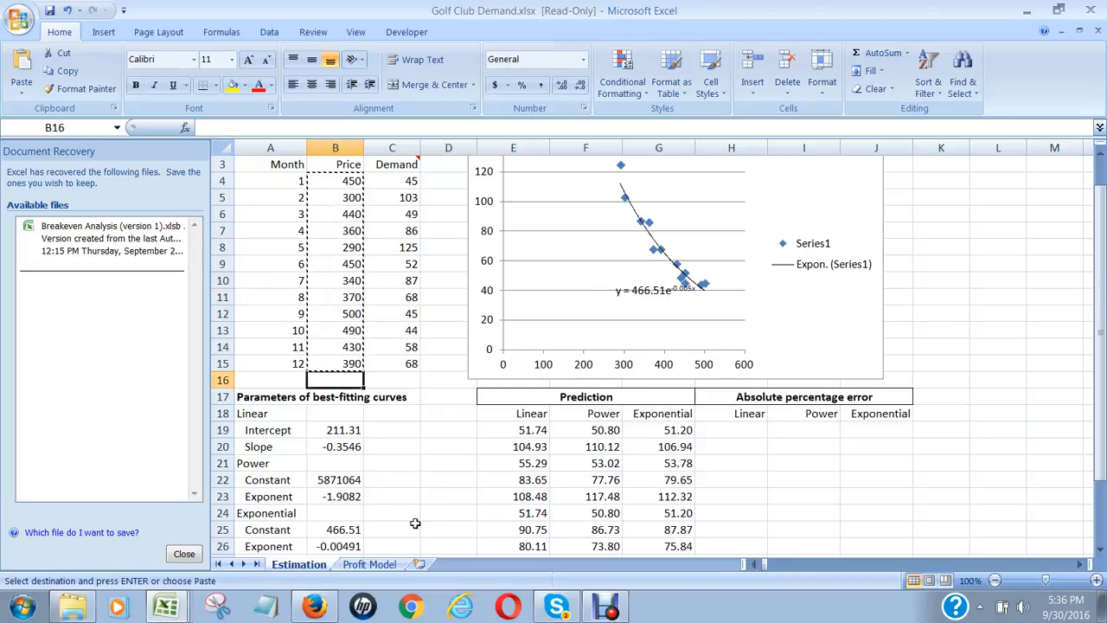
key(Right)
key(Right)
key(ctrl+v)
key(Up)
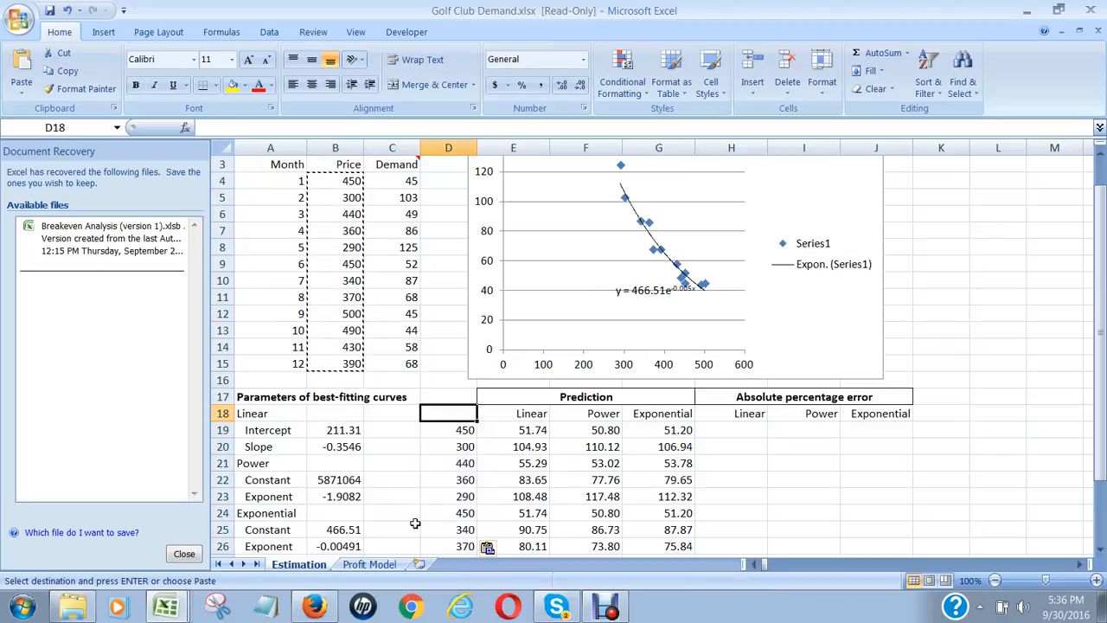
Step: Enter the heading Price in D18 above the copied prices
key(Down)
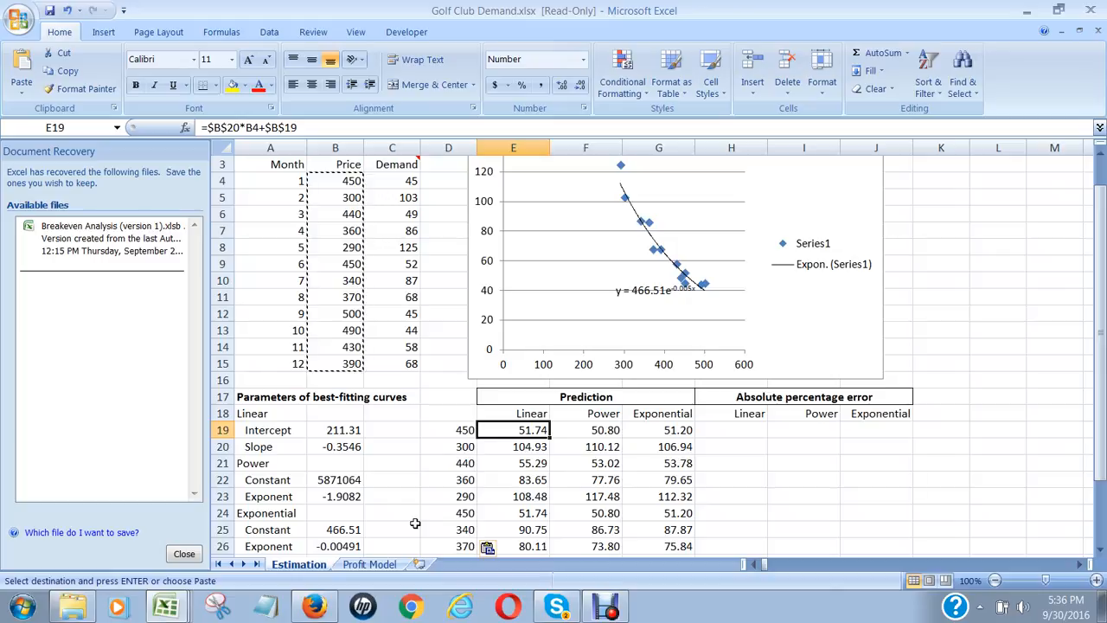
key(Right)
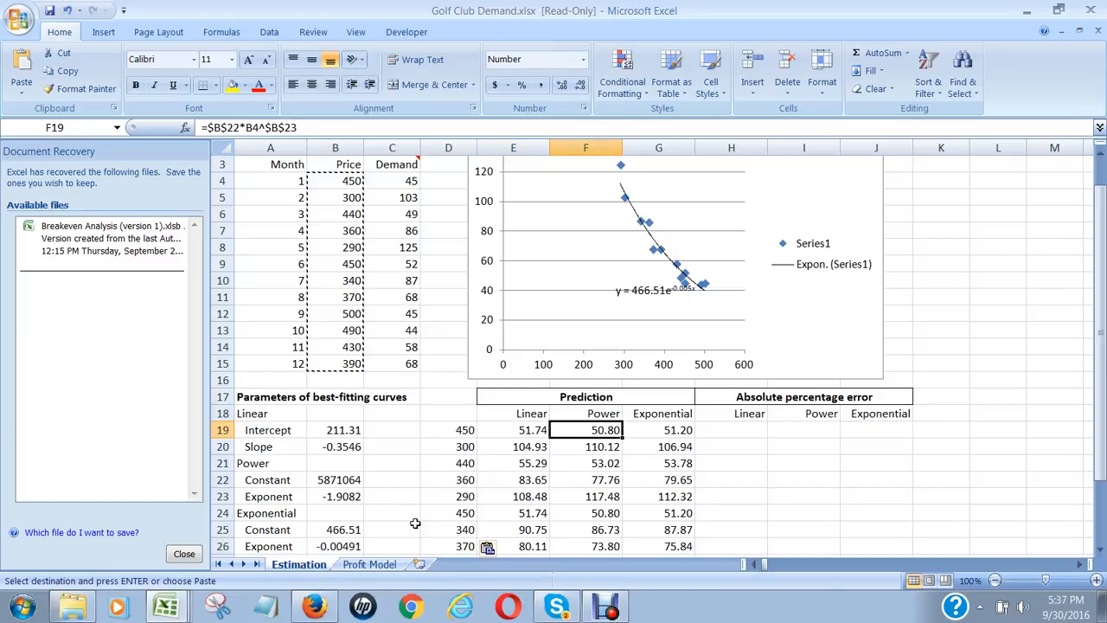
key(Right)
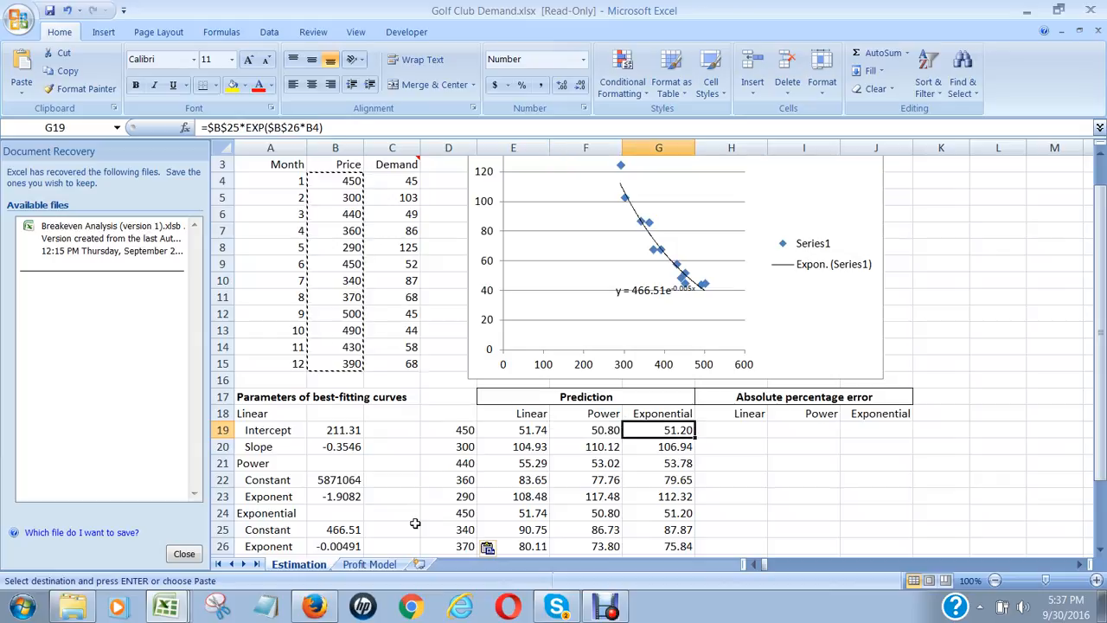
key(Left)
key(Left)
key(Left)
key(Up)
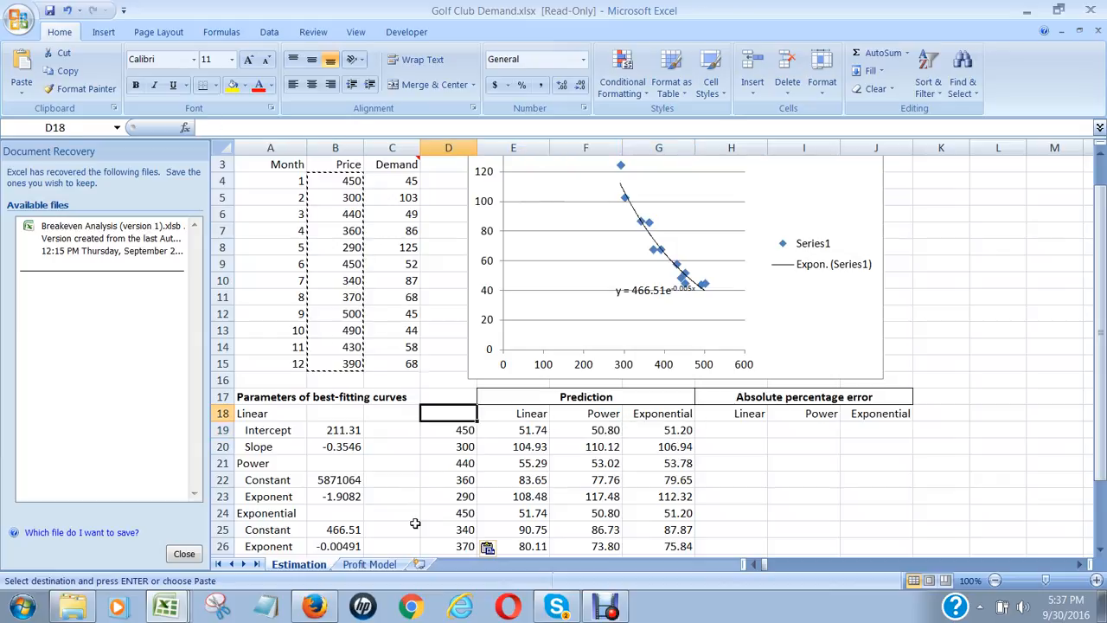
text(P)
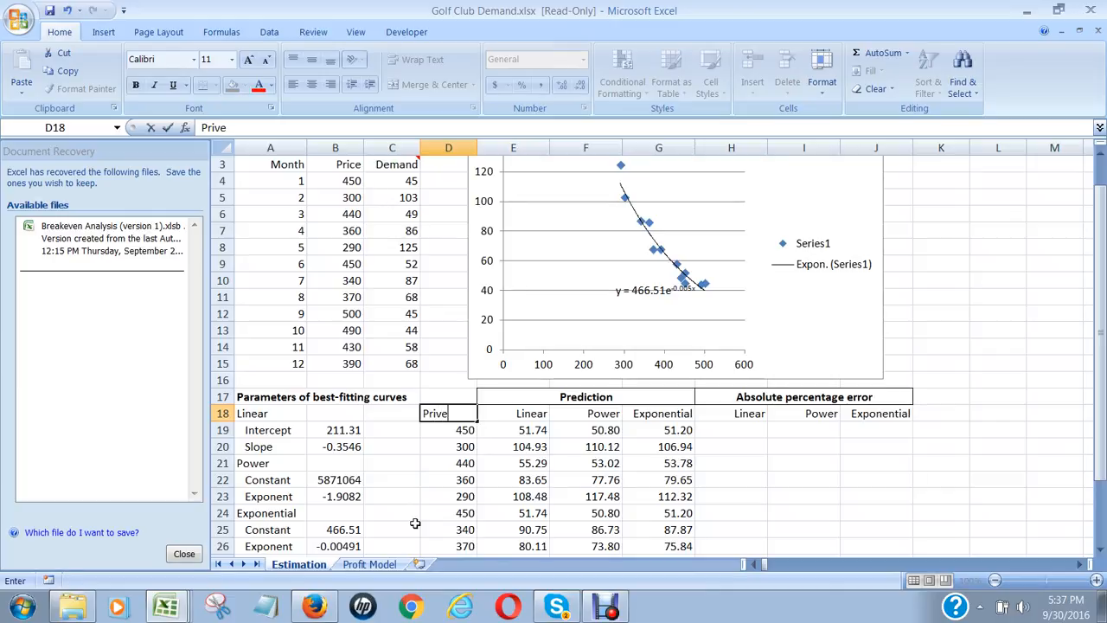
text(rice)
key(Return)
Step: Examine the predictions of the three curves against the prices listed in D19:D30
key(Up)
key(Right)
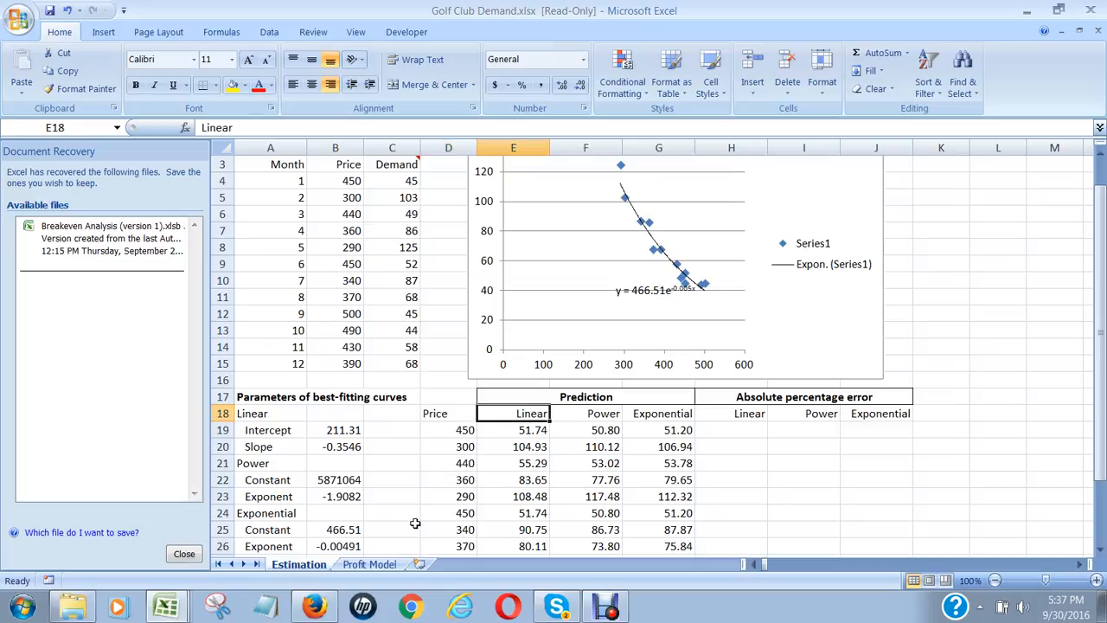
key(Down)
key(Right)
key(Right)
key(Left)
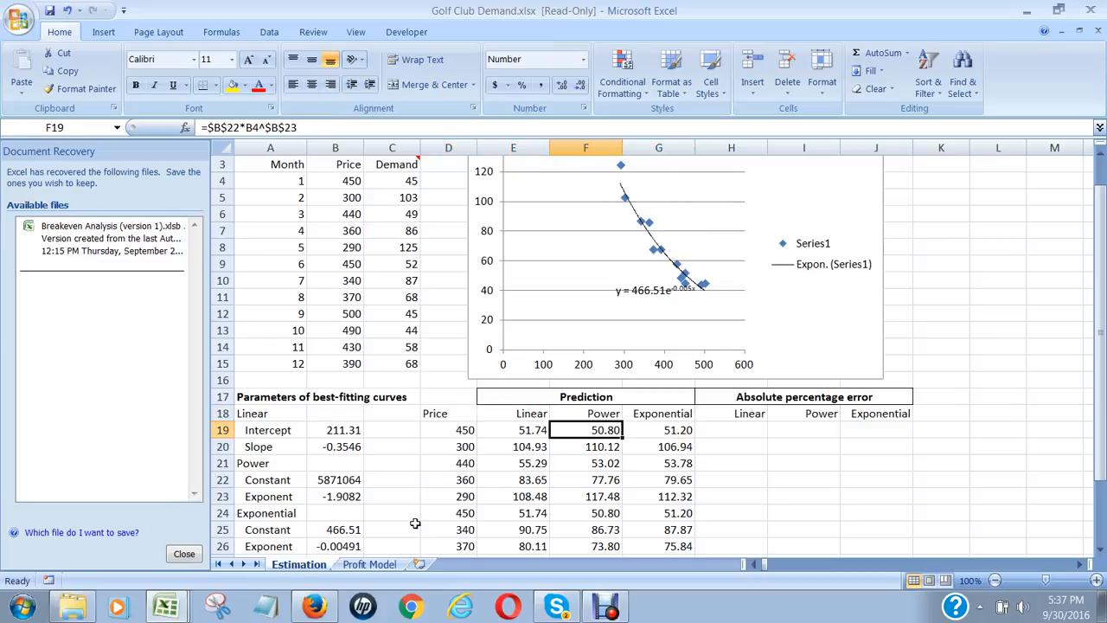
key(Down)
key(Left)
key(Down)
key(Down)
key(Down)
key(Down)
key(Down)
key(Down)
key(Down)
key(Down)
key(Down)
key(Down)
key(Down)
key(Down)
key(Down)
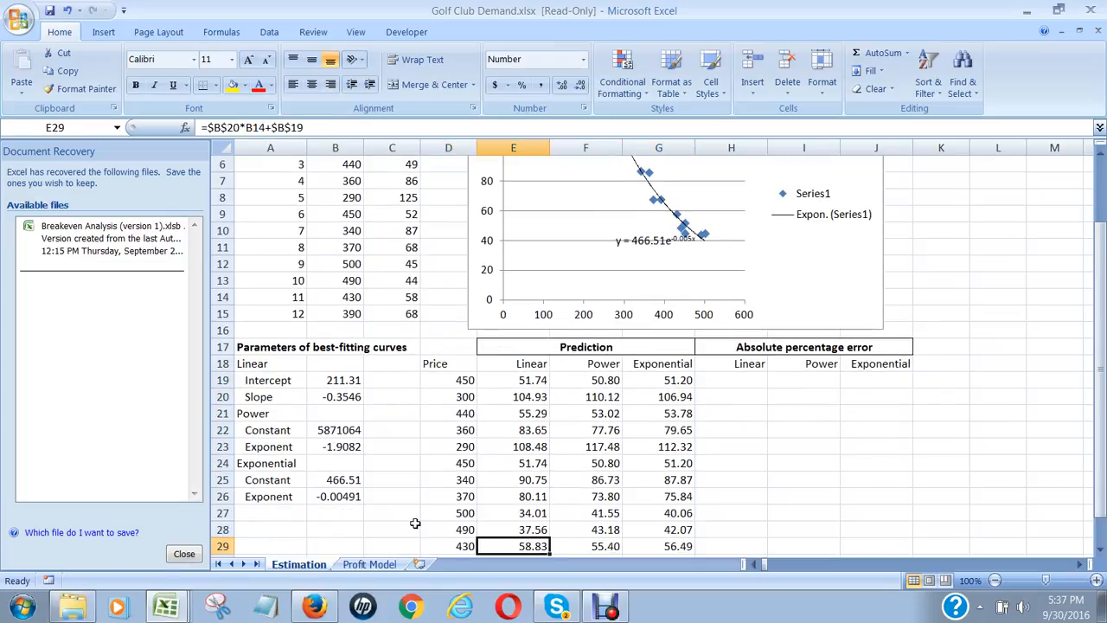
key(Up)
key(Up)
key(Up)
key(Up)
key(Up)
key(Up)
key(Up)
key(Up)
key(Up)
key(Up)
key(Up)
key(Up)
key(Up)
key(Up)
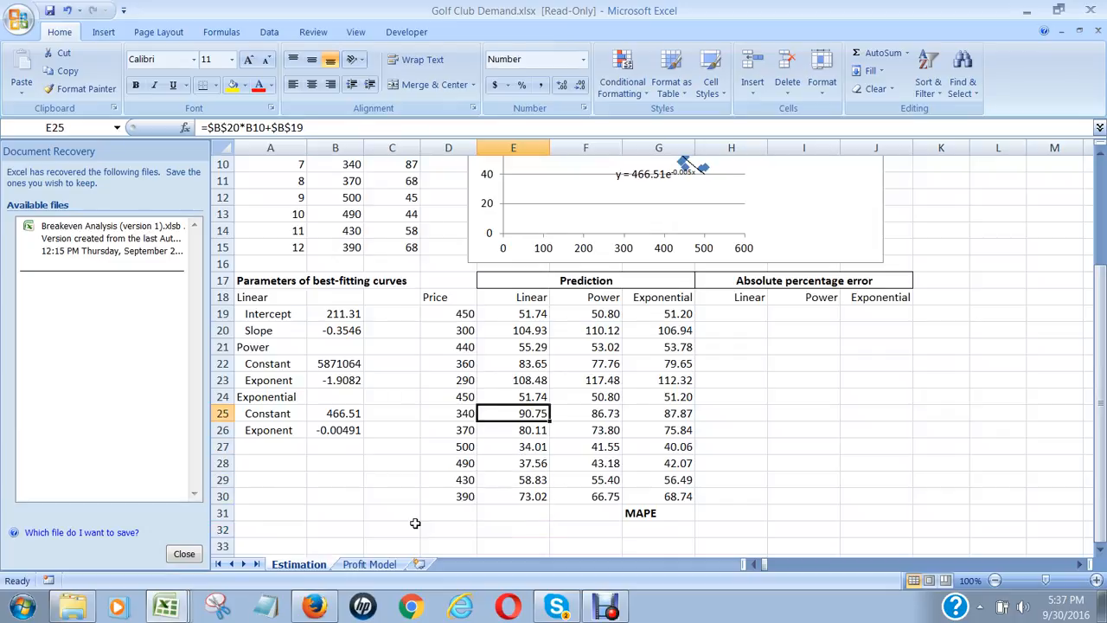
Step: Look over the first-month row of the linear, power and exponential absolute percentage error columns, H19:J19
key(Right)
key(Right)
key(Right)
key(Right)
key(Right)
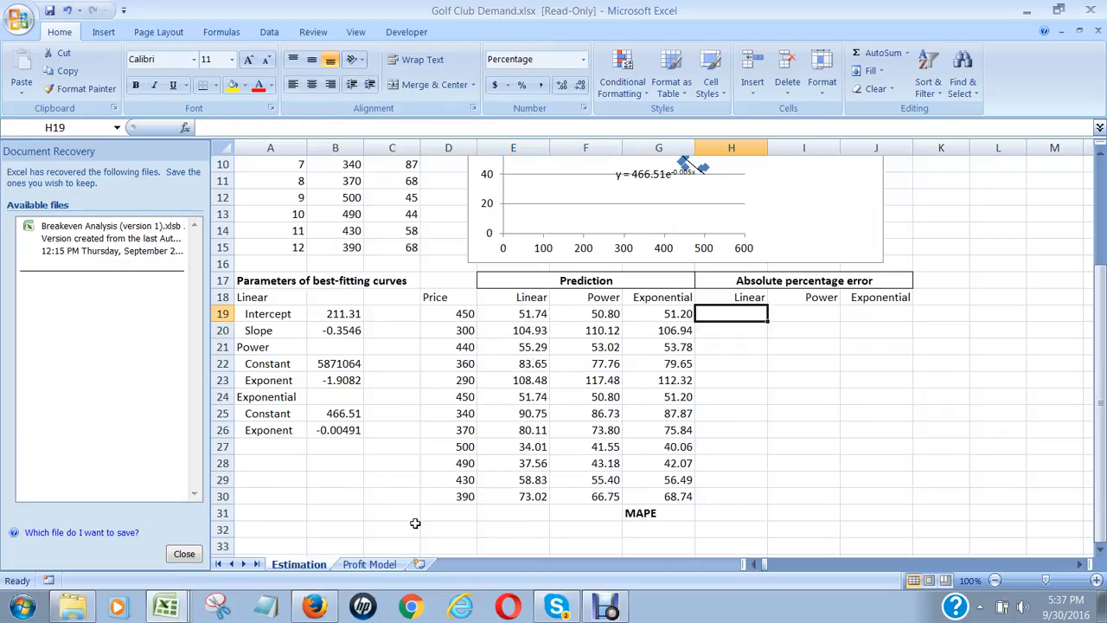
key(Left)
key(Left)
key(Right)
key(Right)
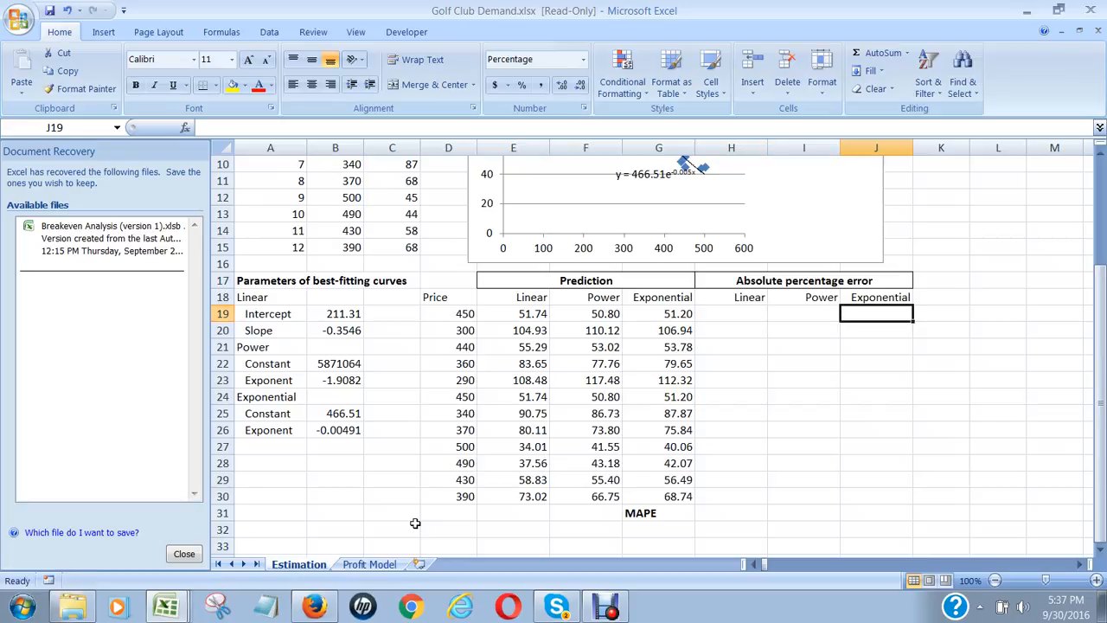
Step: Return to the worksheet title in cell A1
key(Left)
key(Left)
key(Left)
key(Left)
key(Left)
key(Left)
key(Left)
key(Left)
key(Left)
key(Up)
key(Up)
key(Up)
key(Up)
key(Up)
key(Up)
key(Up)
key(Up)
key(Up)
key(Up)
key(Up)
key(Up)
key(Up)
key(Up)
key(Up)
key(Up)
key(Up)
key(Up)
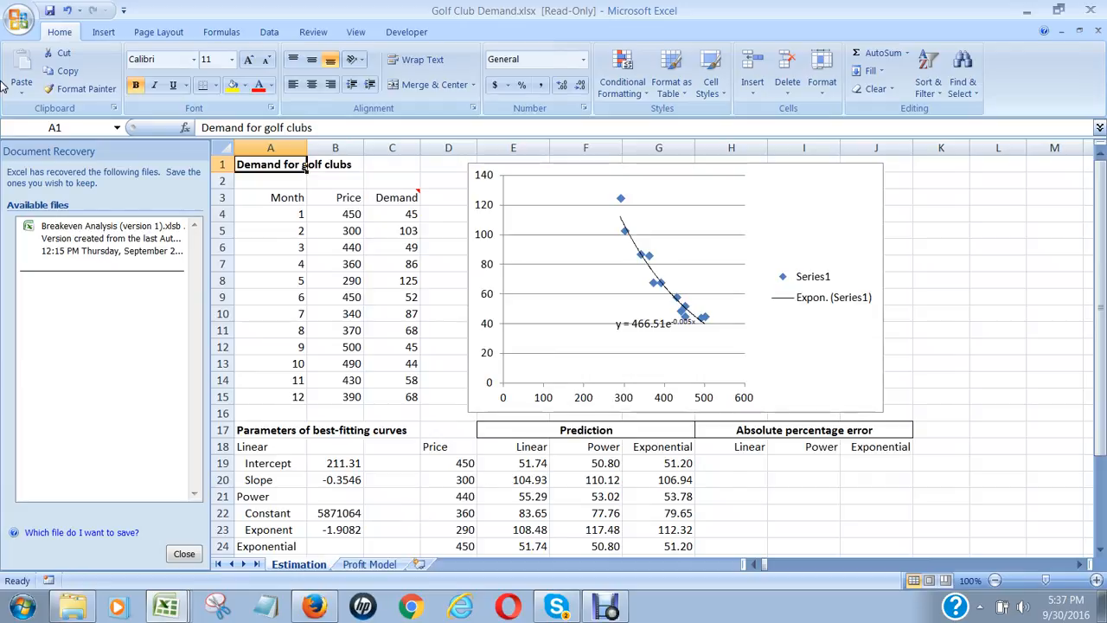
Step: Save the workbook to the Desktop as an Excel Workbook named Copy of Golf Club Demand.xlsx
double_click(17, 19)
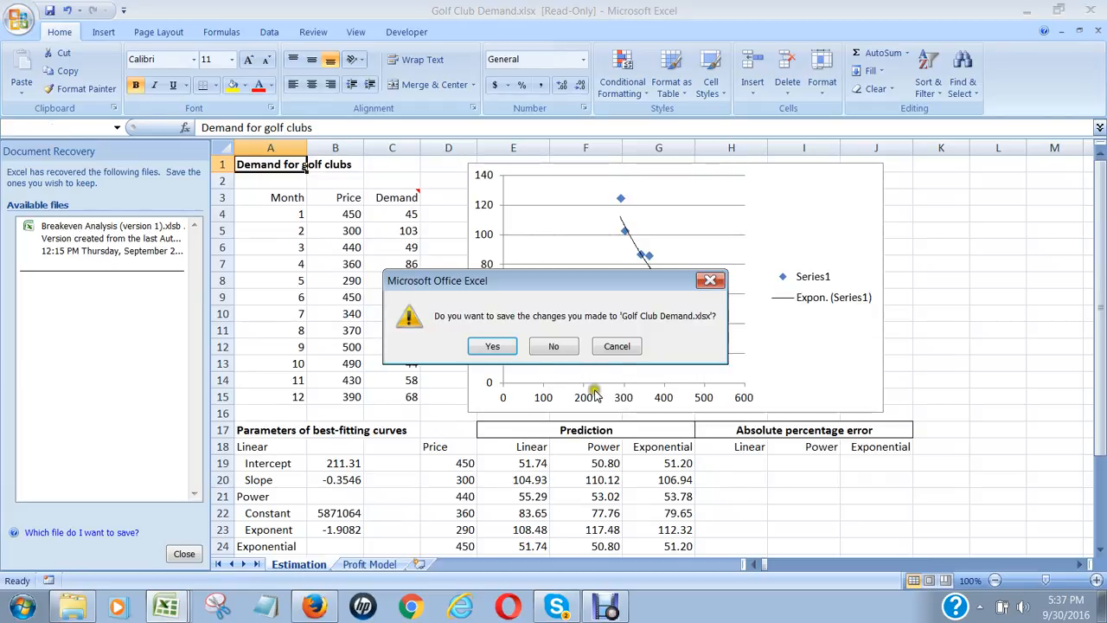
click(621, 346)
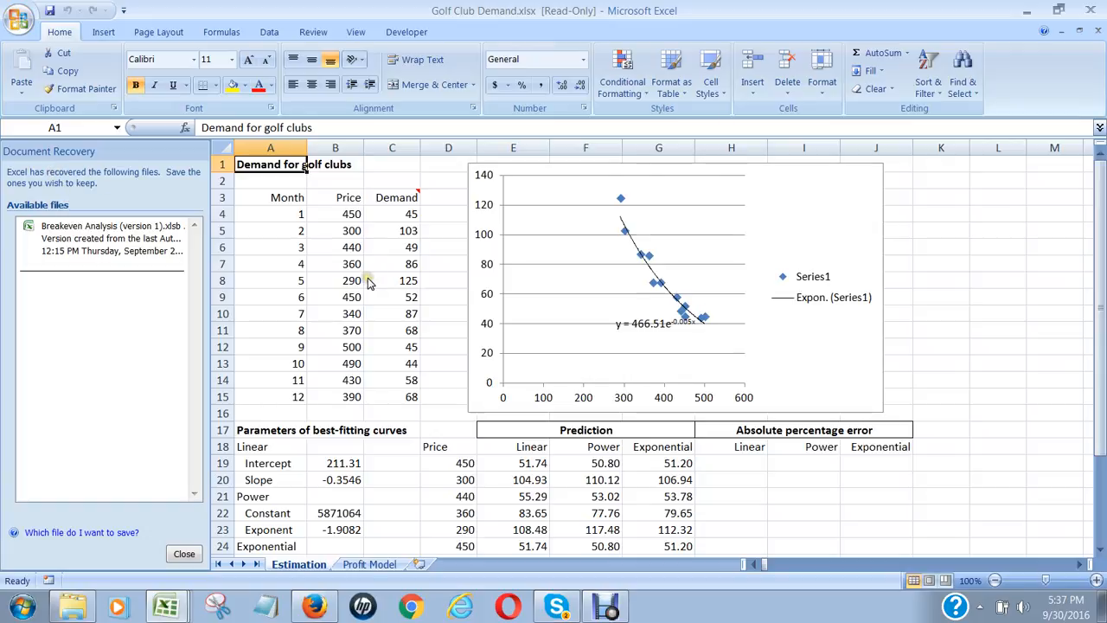
key(F12)
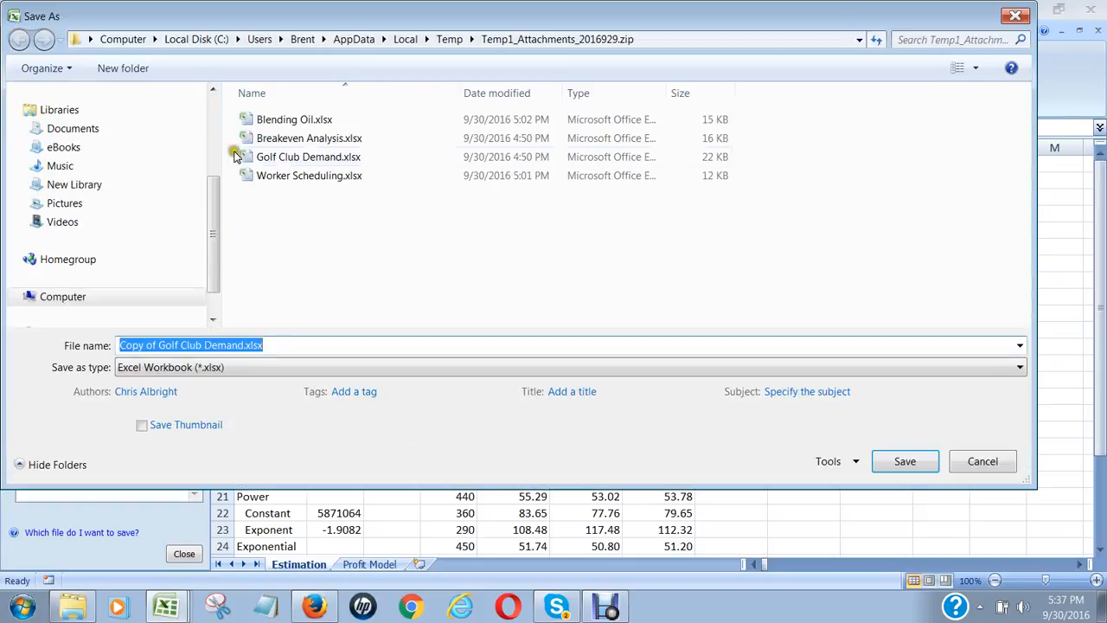
click(88, 40)
click(88, 40)
click(88, 40)
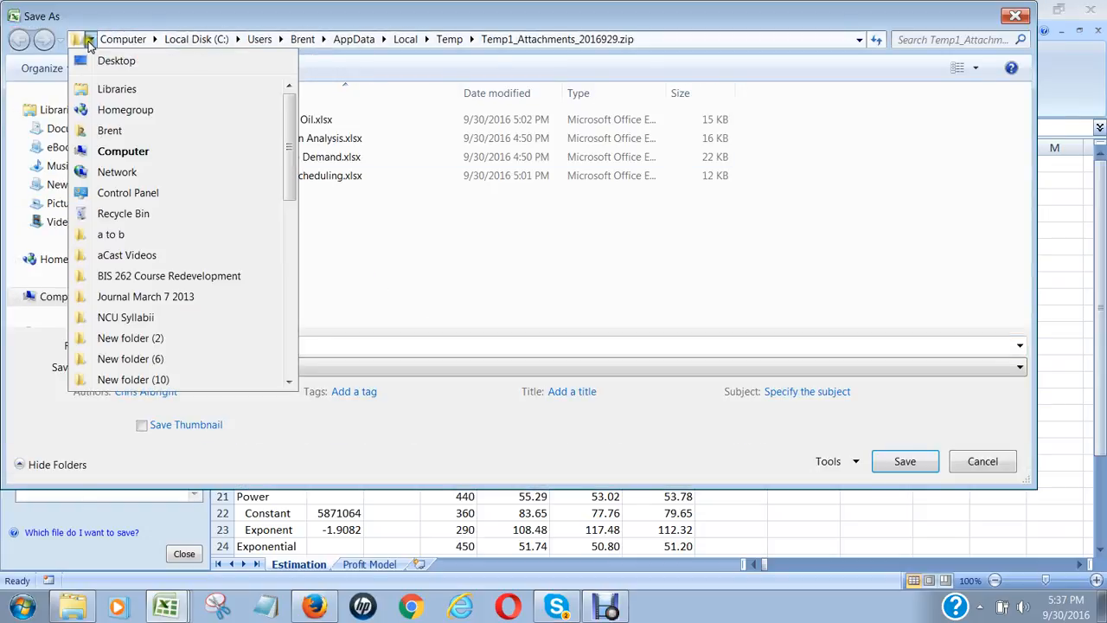
click(95, 60)
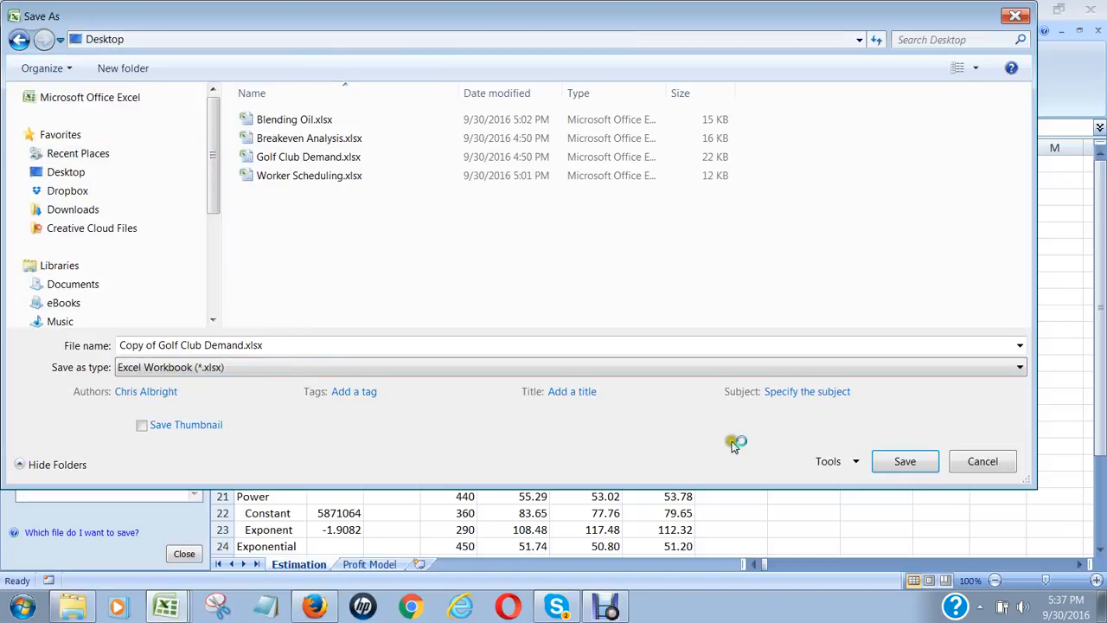
click(903, 461)
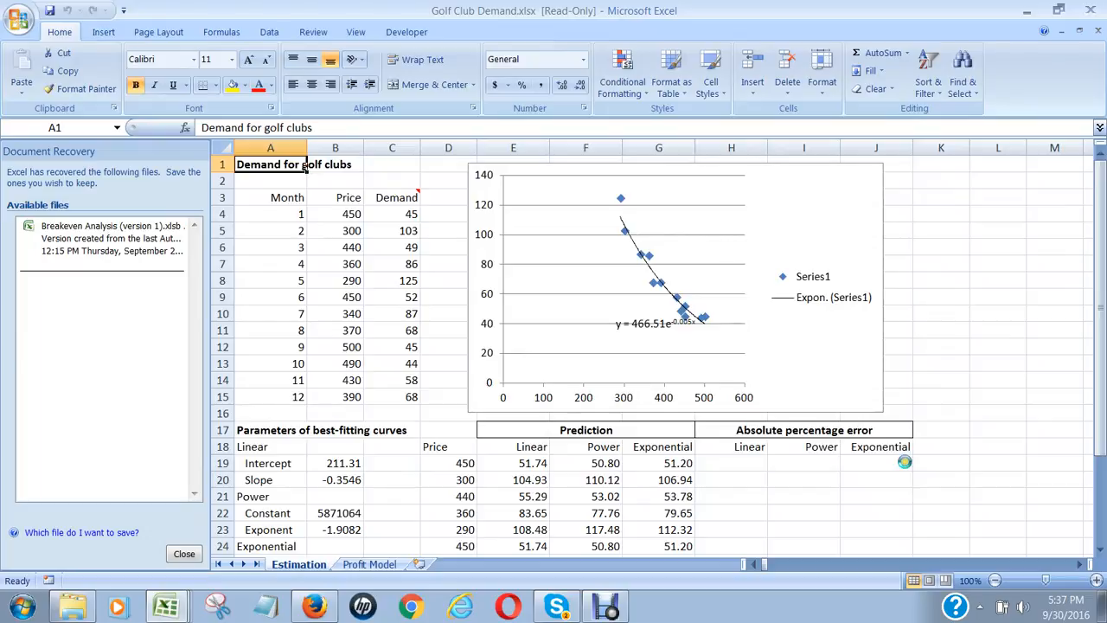
drag(1101, 346, 1103, 377)
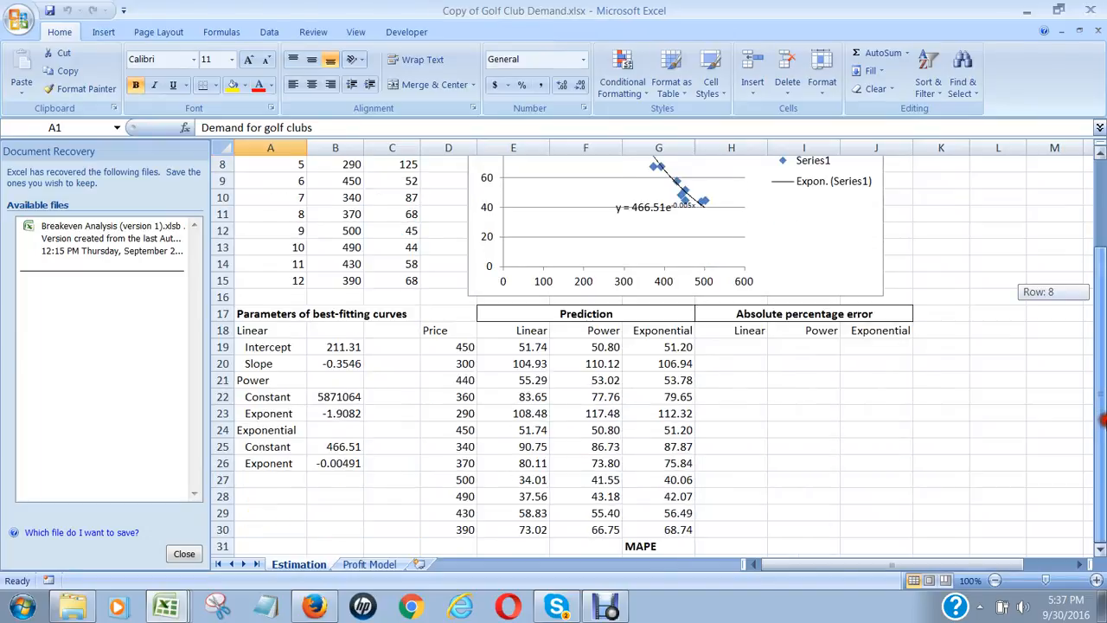
drag(1103, 419, 1101, 203)
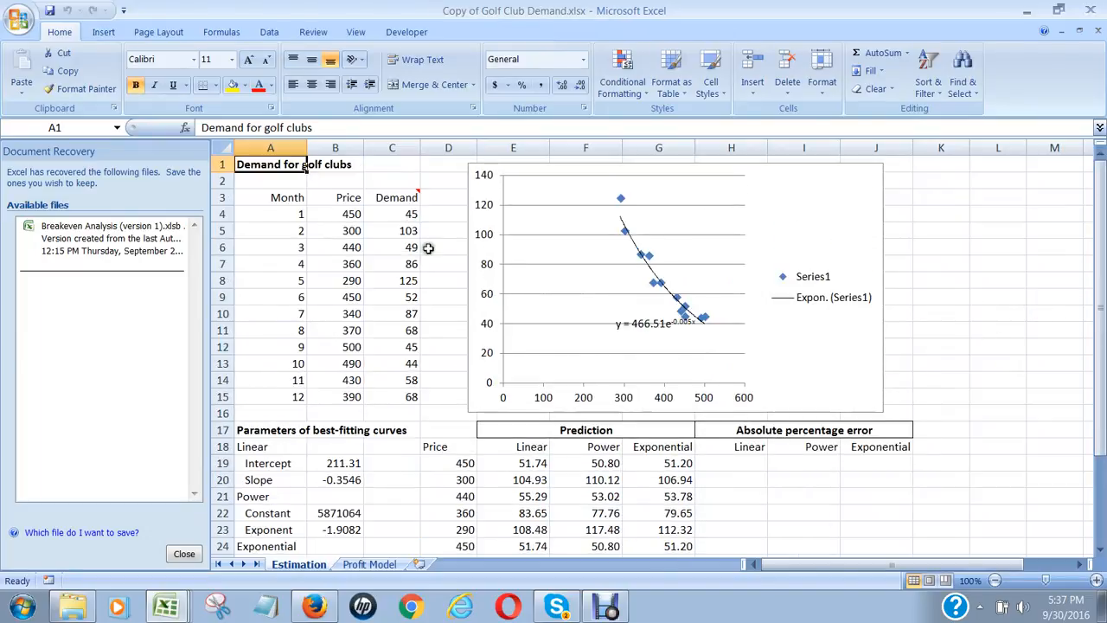
click(608, 604)
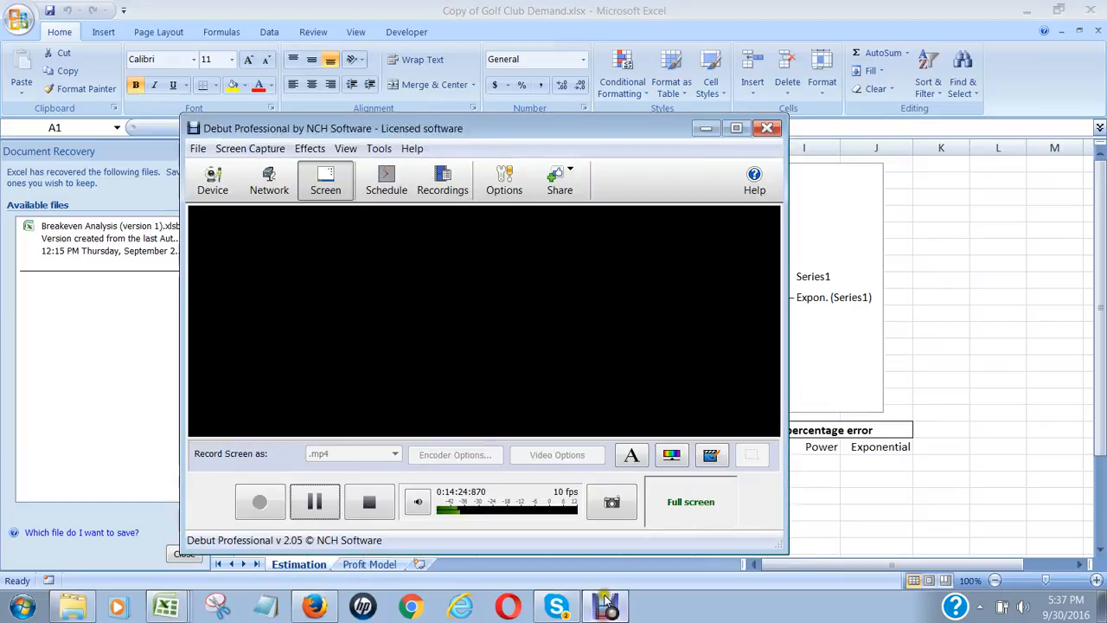